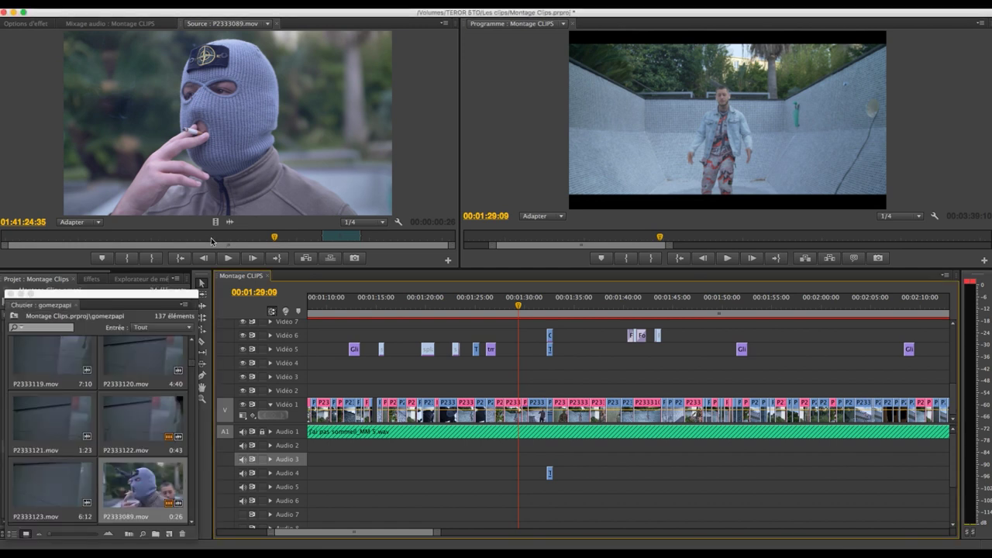
mouse_move(247, 239)
left_mouse_down()
mouse_move(52, 240)
mouse_move(108, 237)
left_mouse_up()
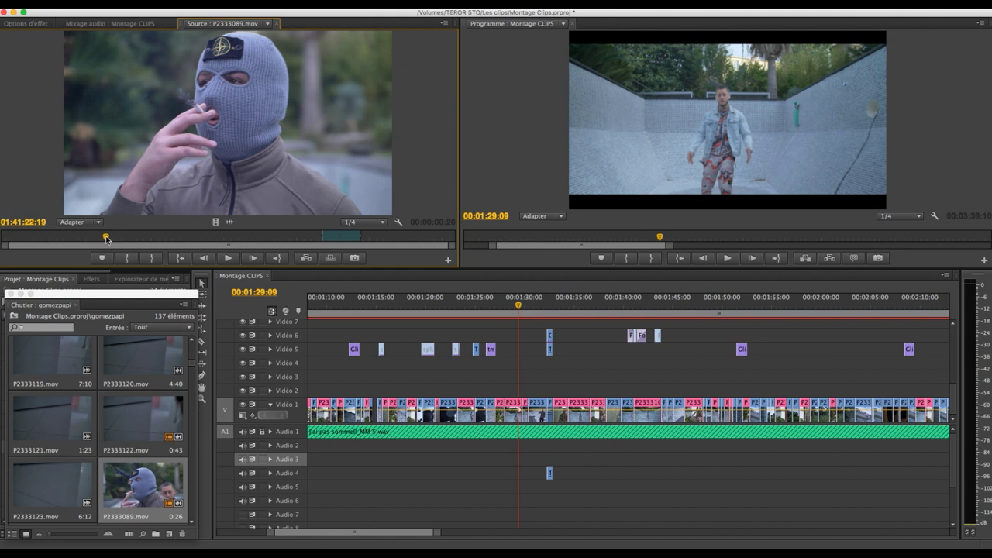
left_click_drag(109, 237, 51, 242)
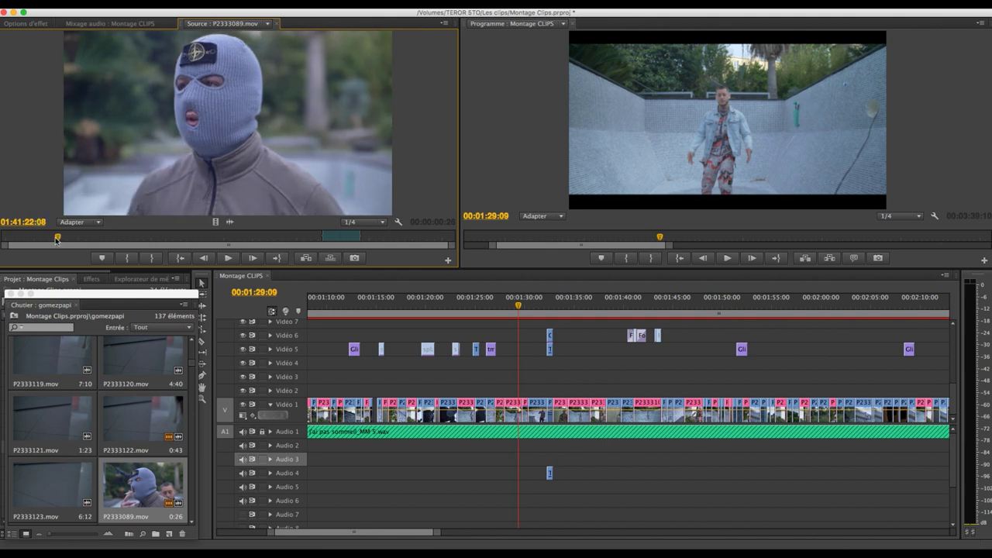
key("space")
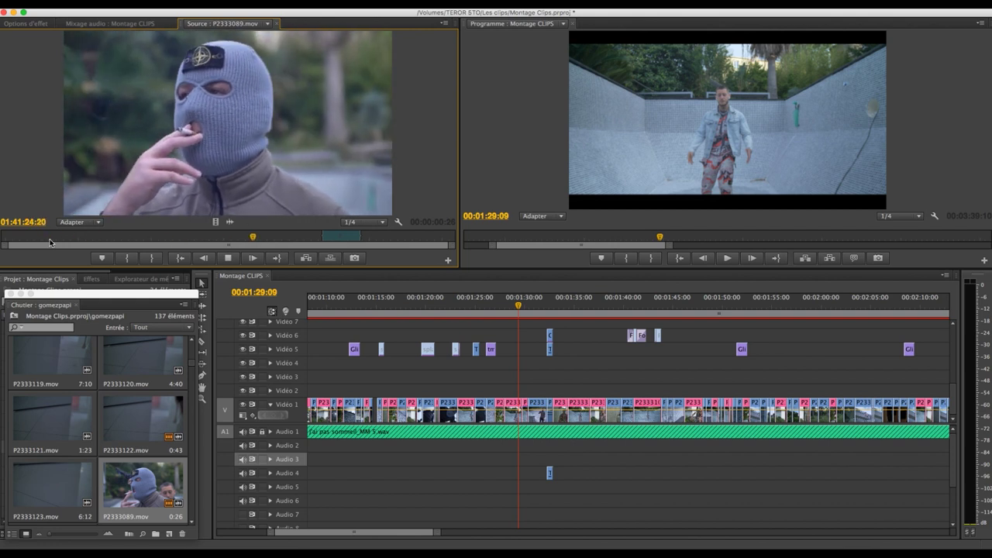
key("space")
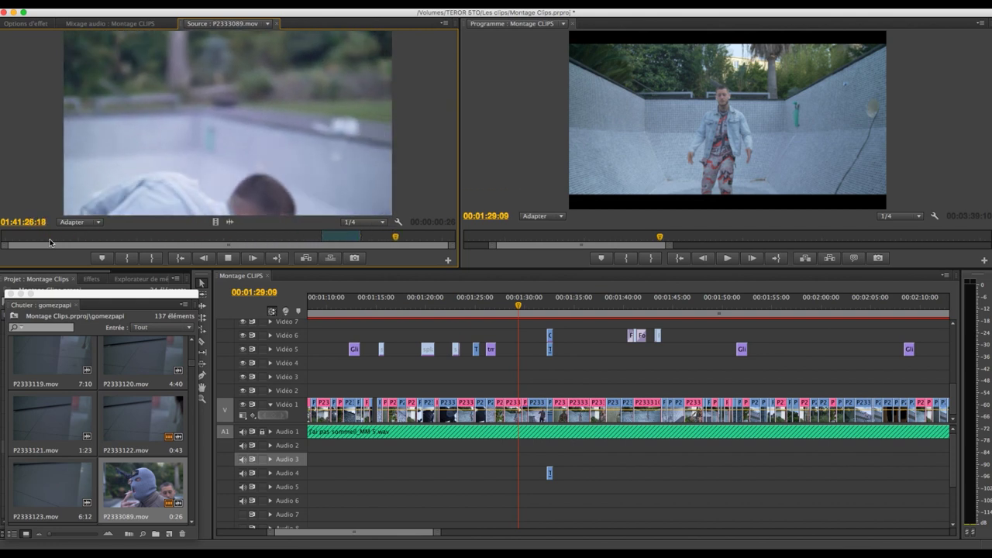
mouse_move(394, 238)
left_mouse_down()
mouse_move(308, 238)
mouse_move(318, 238)
mouse_move(311, 248)
left_mouse_up()
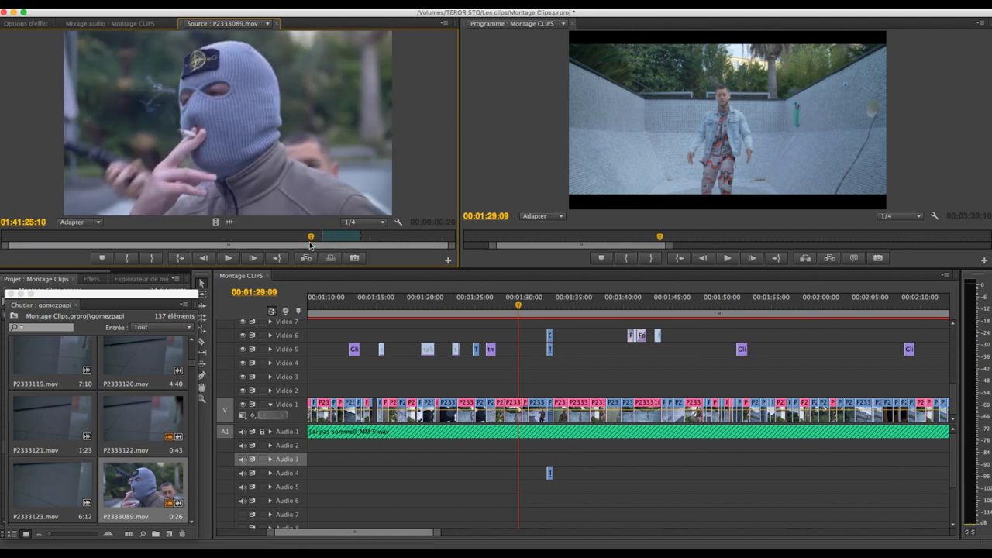
mouse_move(311, 237)
left_mouse_down()
mouse_move(341, 242)
mouse_move(239, 246)
left_mouse_up()
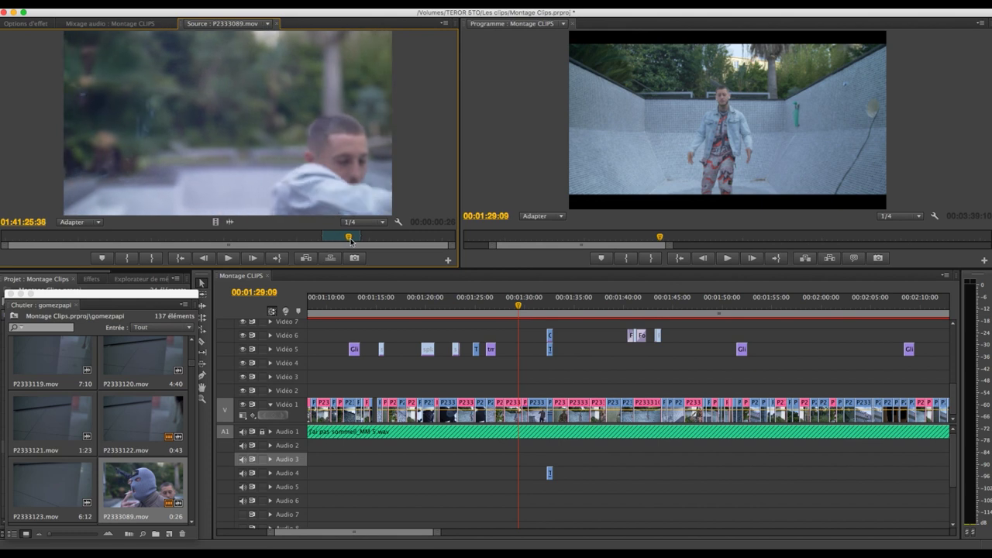
key("space")
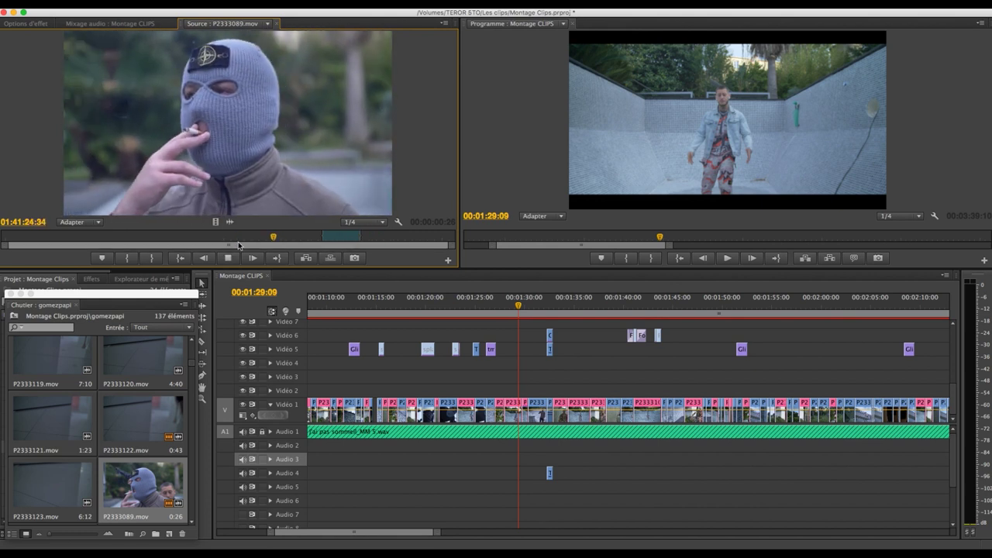
key("space")
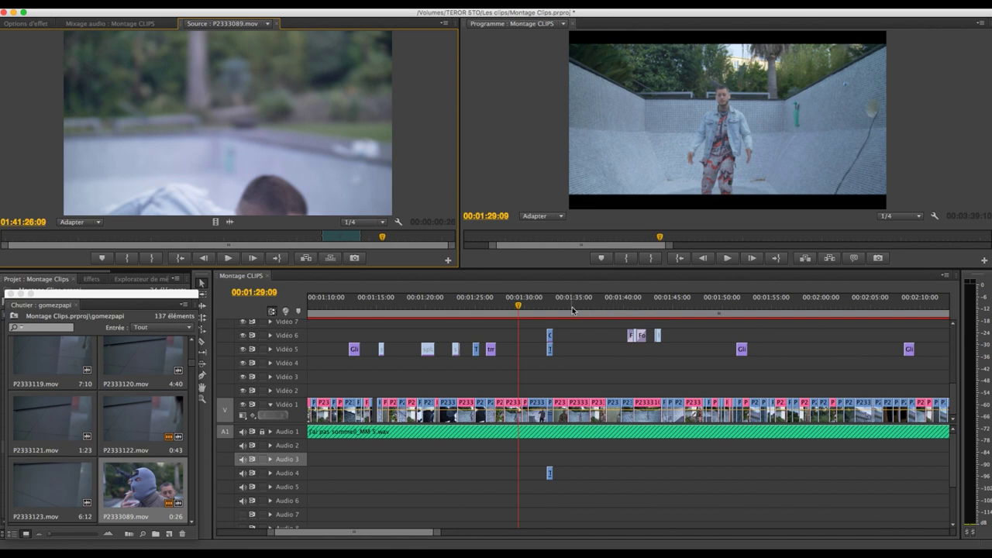
- Play the montage sequence, then stop with the playhead parked near 00:01:48
left_click(519, 308)
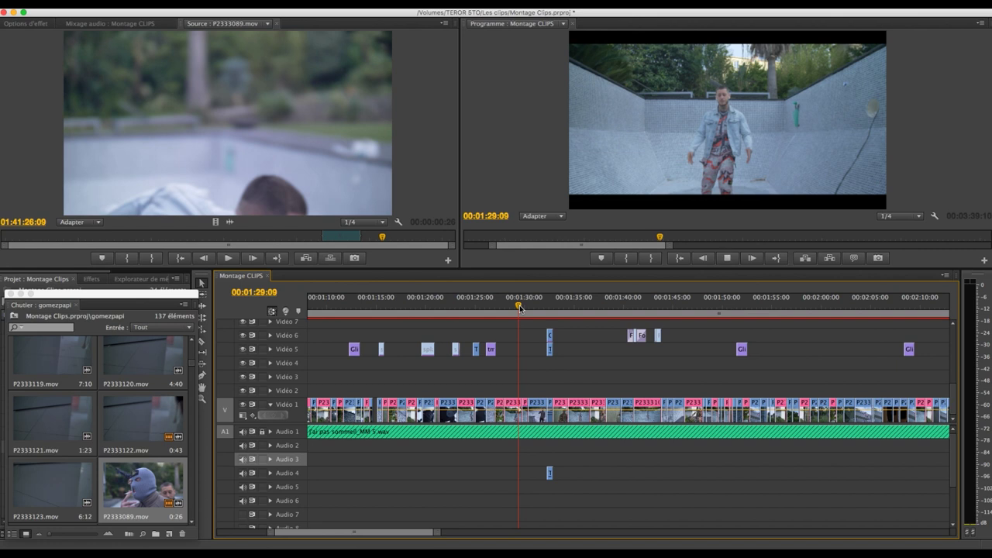
key("space")
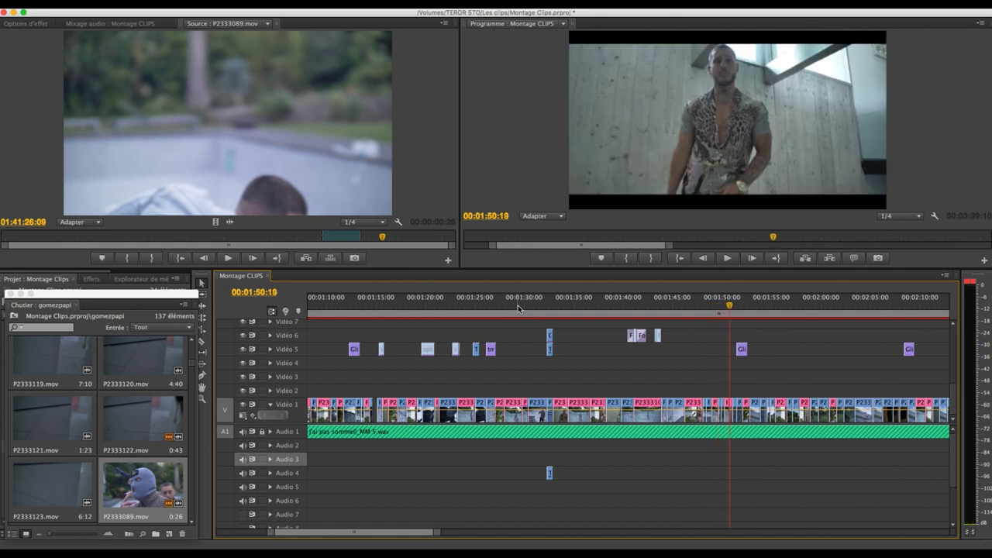
left_click(704, 304)
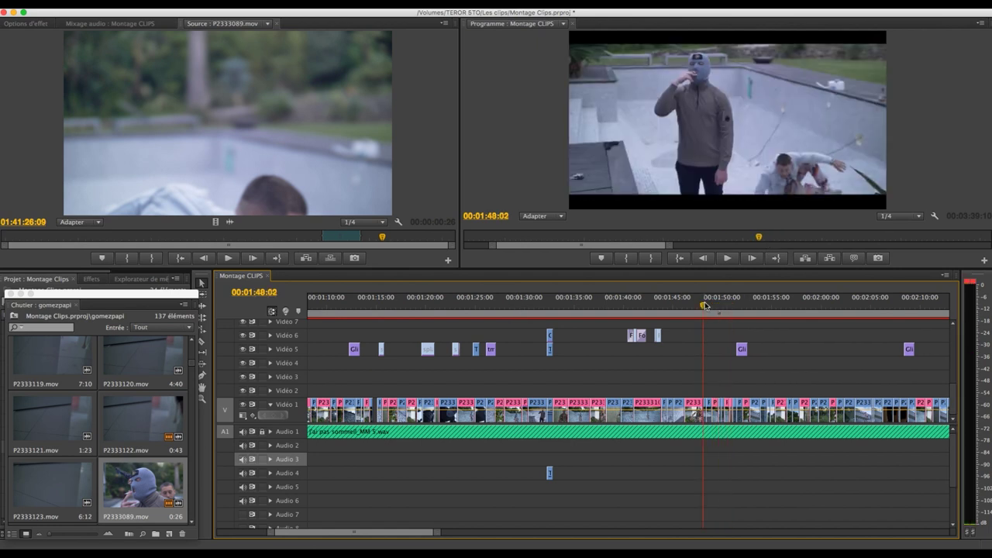
- Zoom the timeline in and replay the sequence from about 00:01:48:10 and 00:01:49
key("equal")
key("equal")
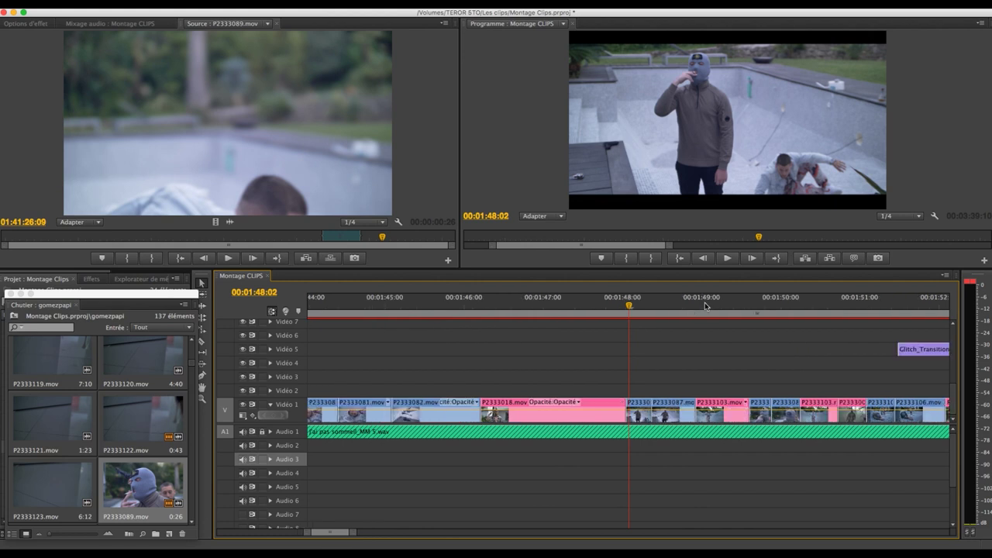
left_click(733, 305)
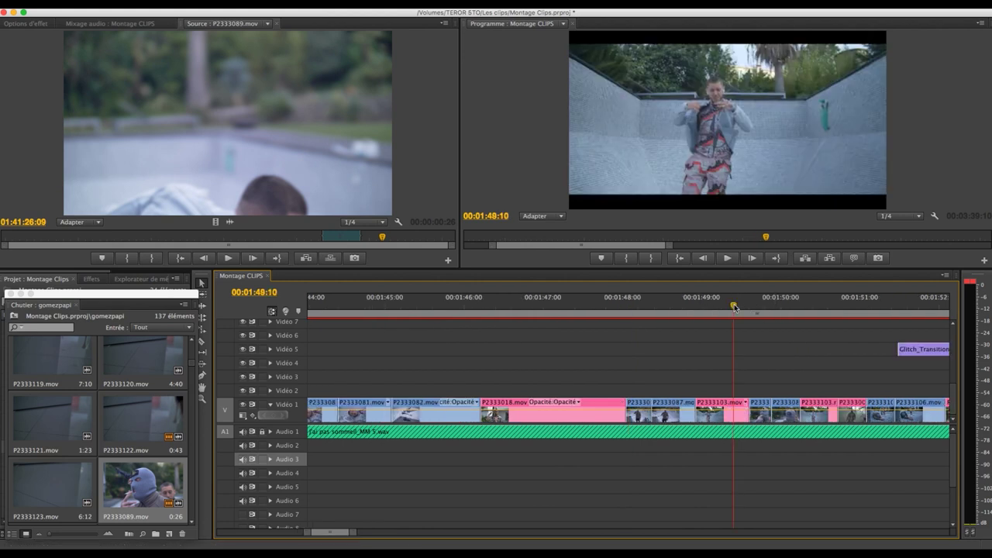
key("space")
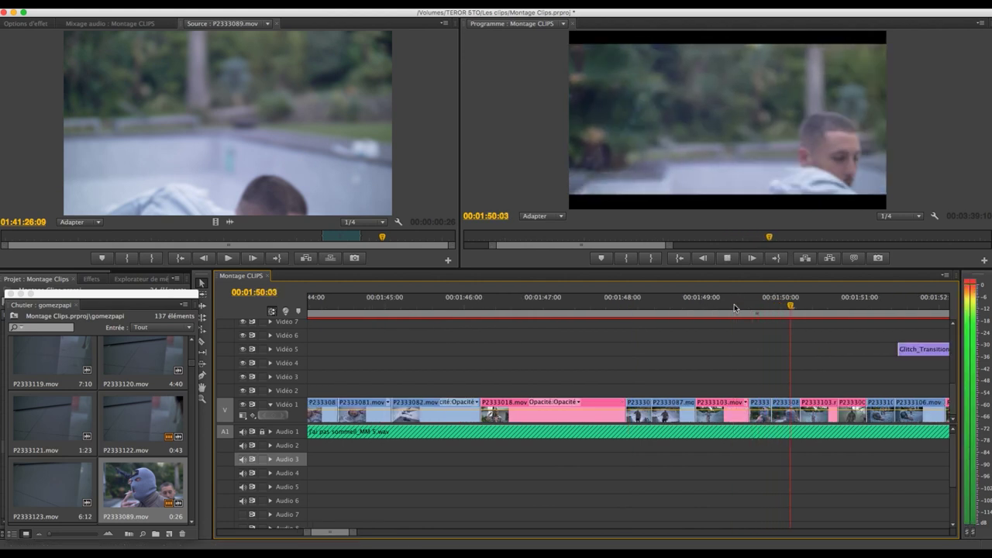
left_click(745, 307)
key("space")
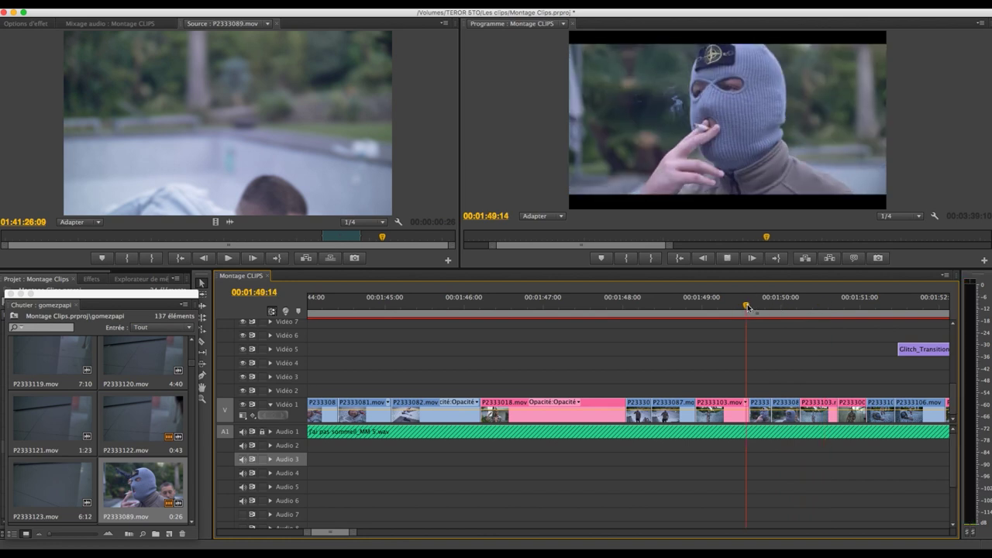
key("space")
- Check the masked-man shot in the source clip and set the sequence playhead at 00:01:49:13
left_click_drag(374, 239, 301, 241)
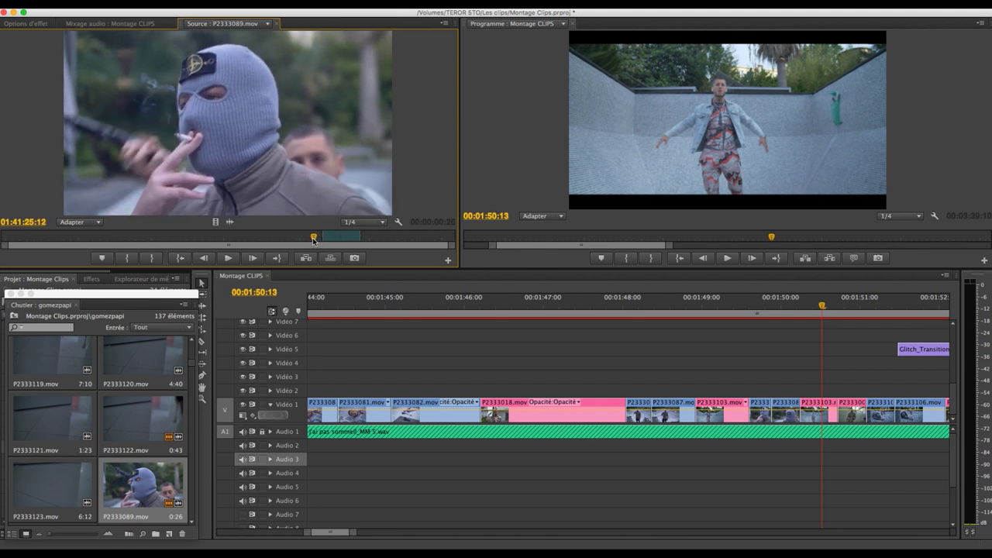
key("space")
left_click(711, 313)
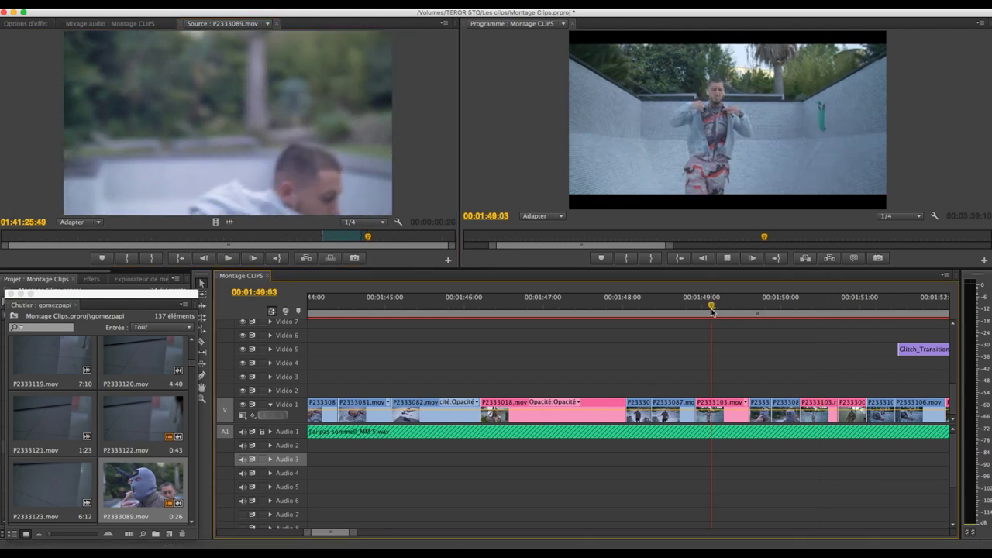
key("space")
left_click(712, 313)
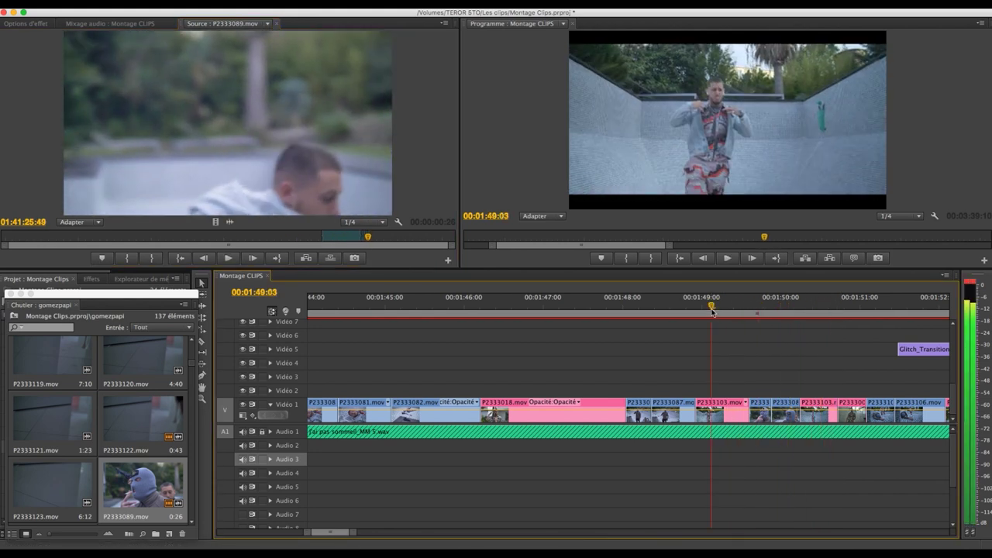
left_click(741, 303)
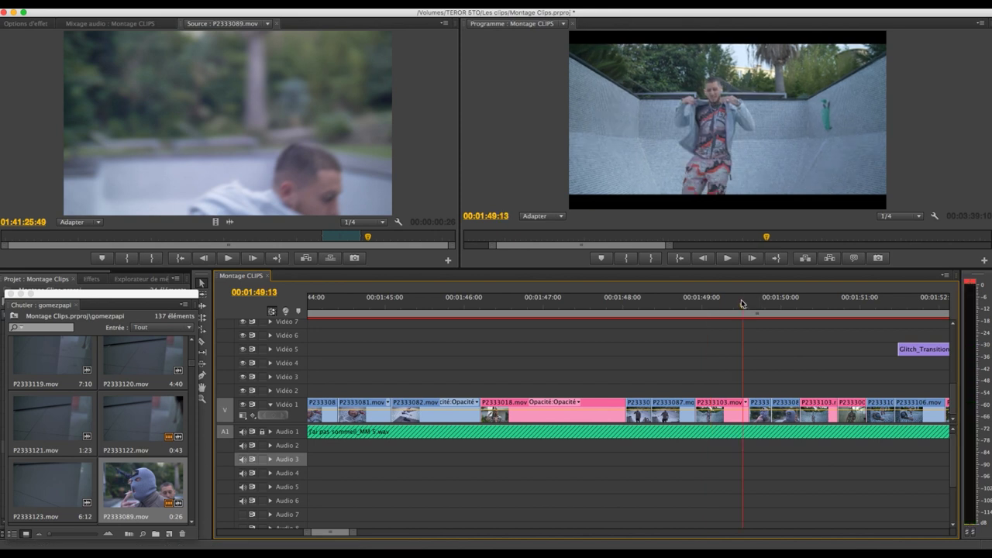
- Zoom in one more step and park the playhead on the pool shot at 00:01:48:04
key("equal")
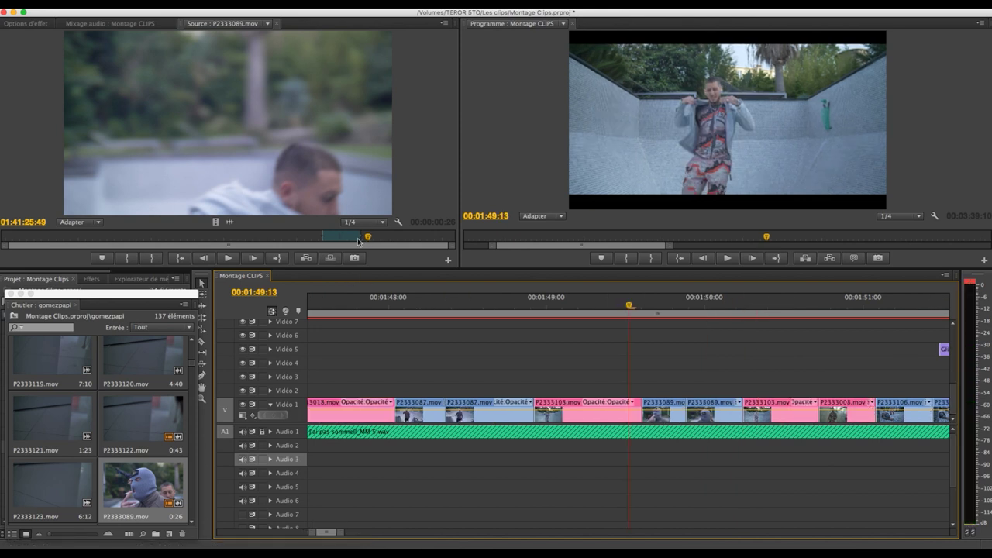
left_click_drag(359, 241, 295, 238)
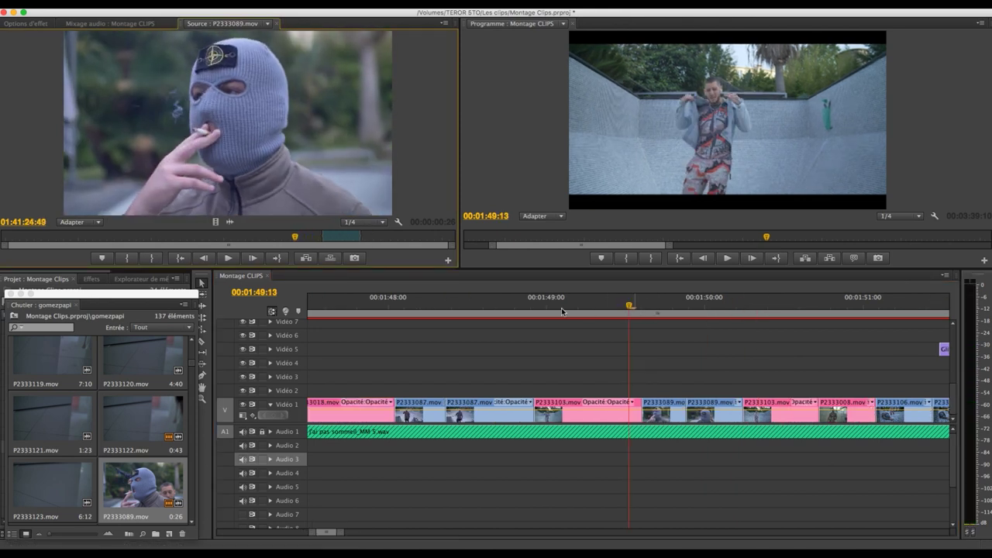
left_click_drag(562, 311, 374, 321)
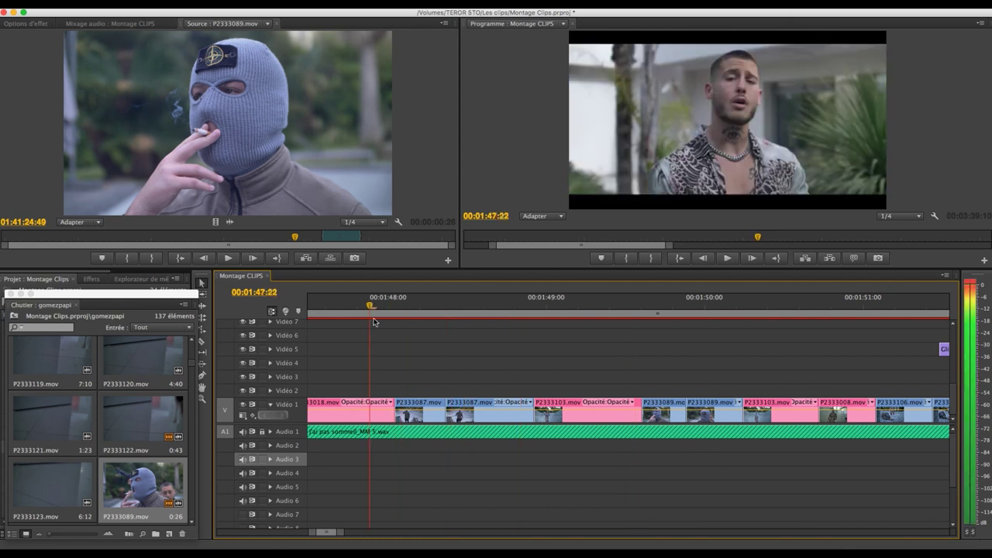
left_click_drag(373, 321, 418, 321)
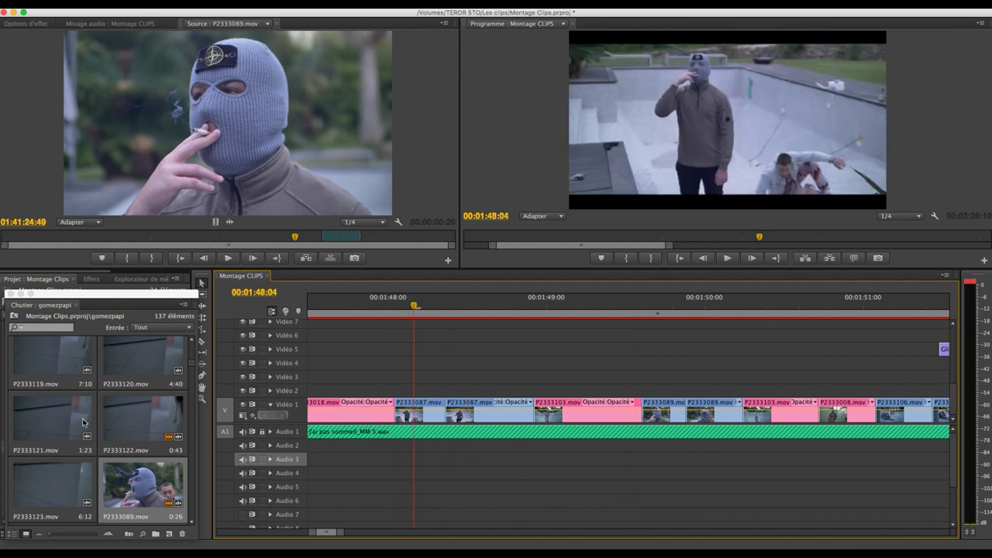
- Load the matching source clip P2333087.mov and scrub through it to find the shot
scroll(114, 411, "down", 2)
scroll(141, 436, "down", 3)
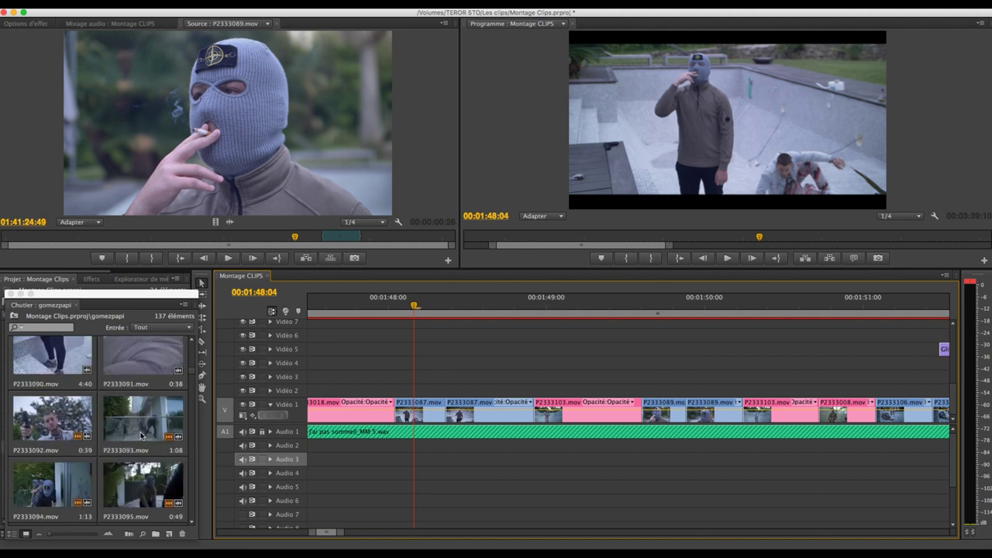
scroll(141, 435, "down", 2)
scroll(140, 436, "down", 1)
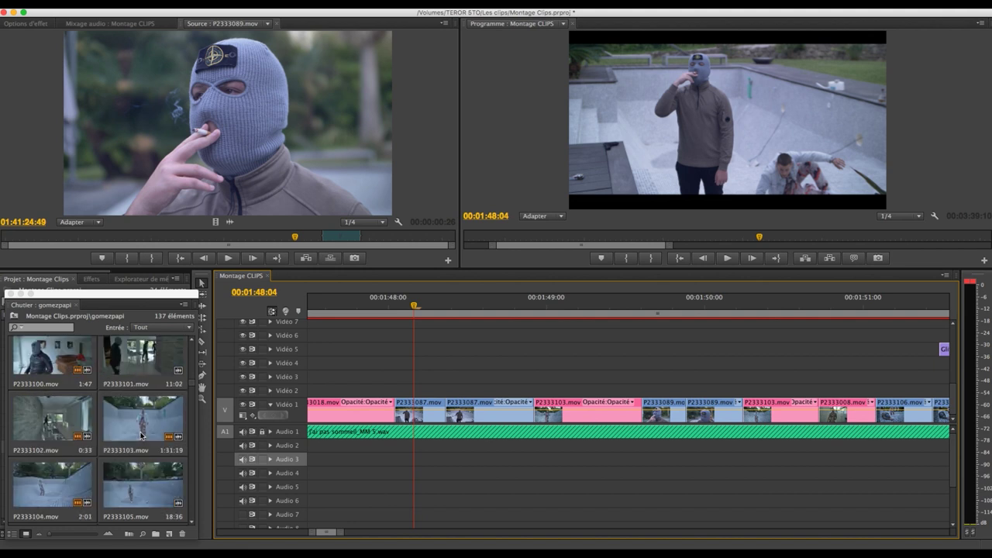
scroll(141, 436, "down", 2)
scroll(140, 435, "down", 2)
scroll(140, 435, "down", 2)
scroll(140, 435, "down", 2)
key("f")
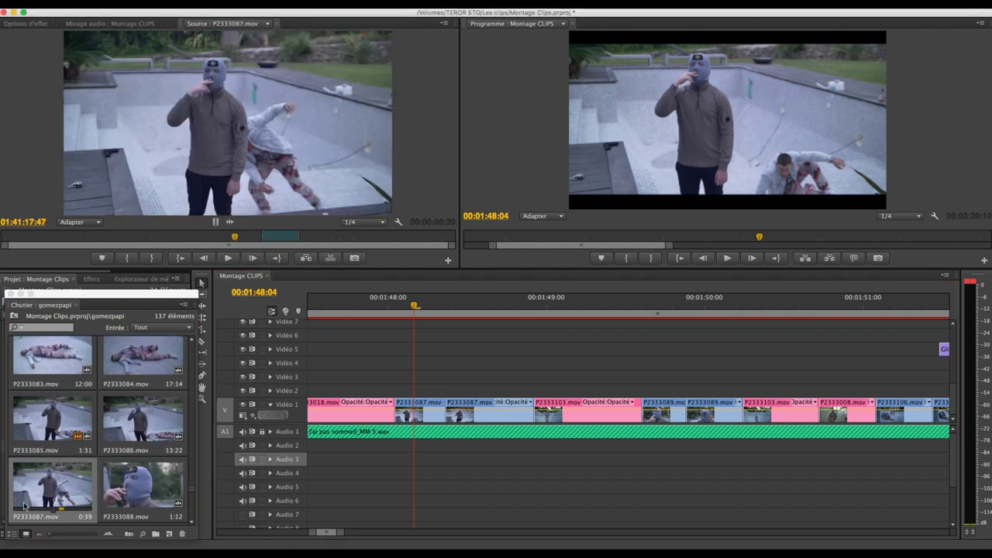
left_click_drag(222, 241, 68, 241)
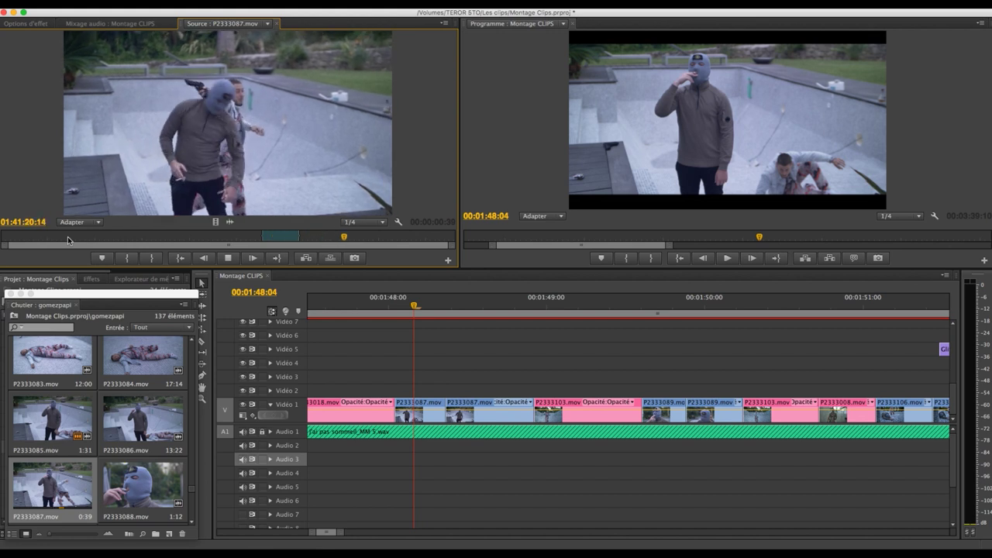
key("space")
left_click(367, 238)
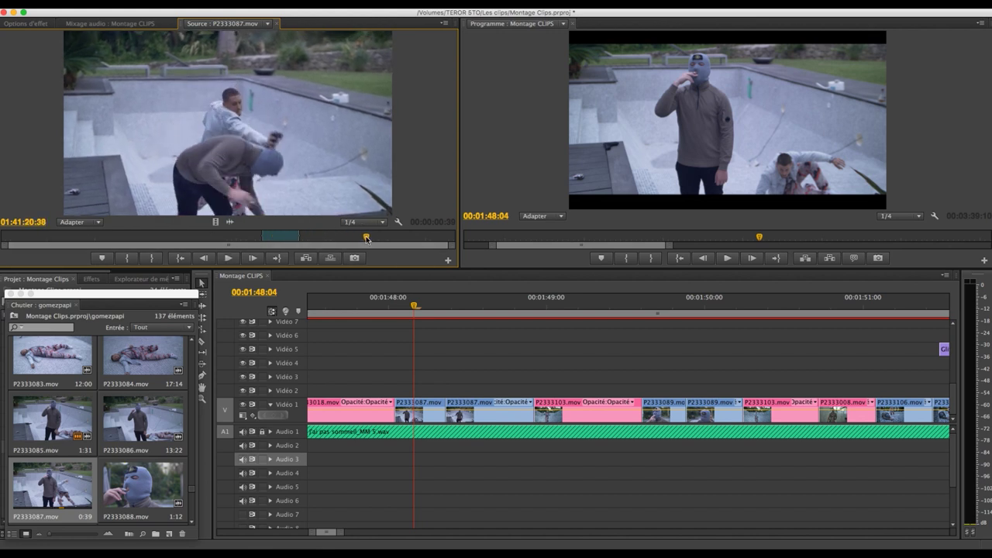
left_click_drag(367, 238, 71, 236)
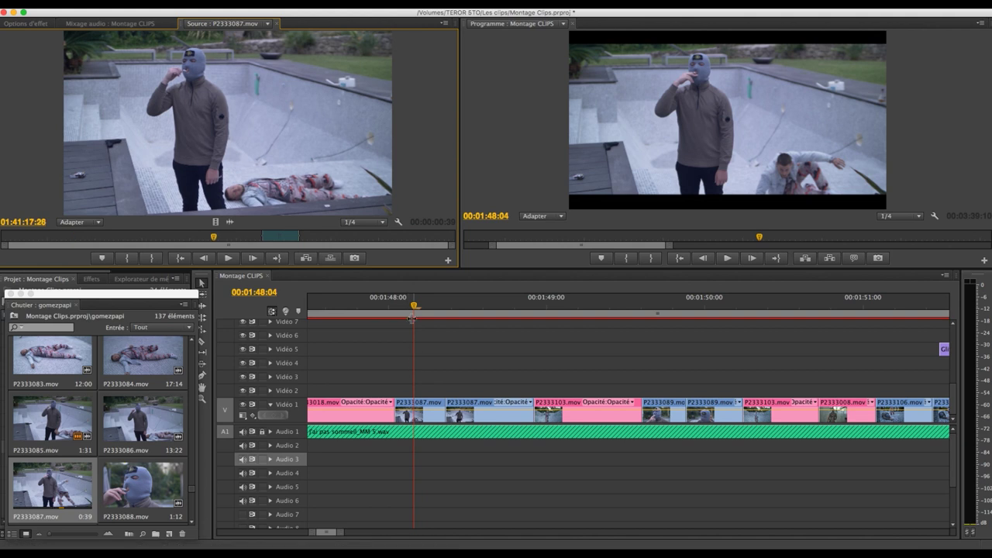
- Park the sequence at 01:48:01 and mark the cutaway range in P2333087.mov
left_click(383, 307)
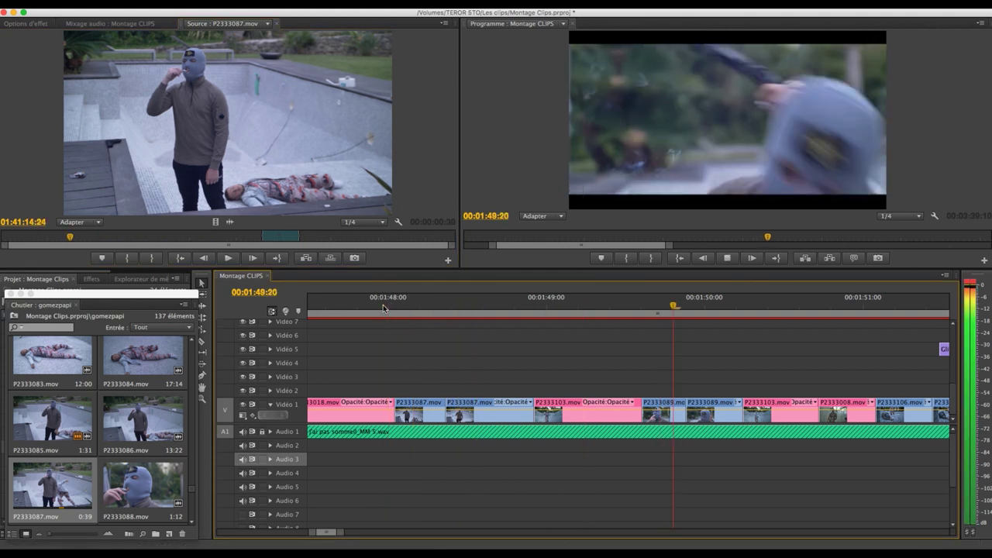
key("space")
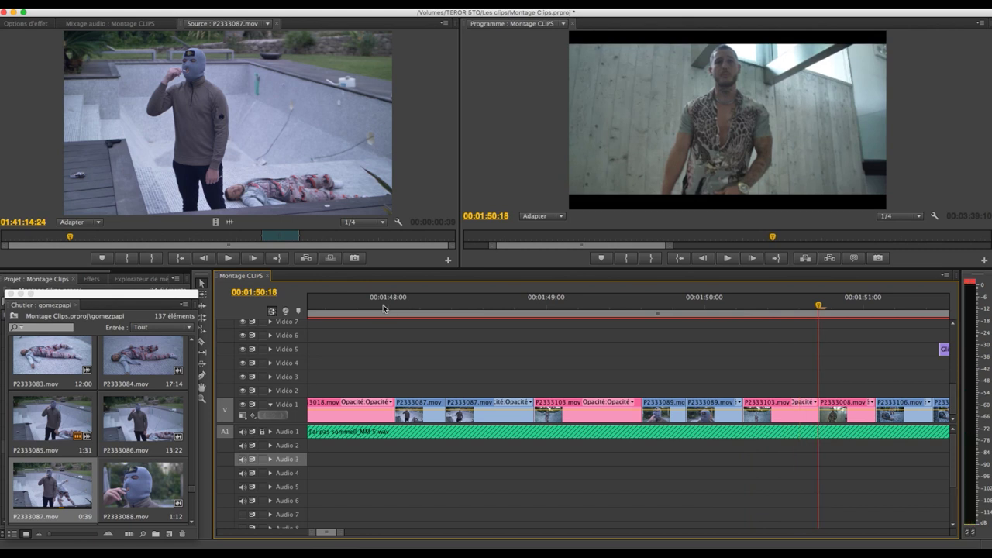
left_click(394, 304)
left_click(113, 243)
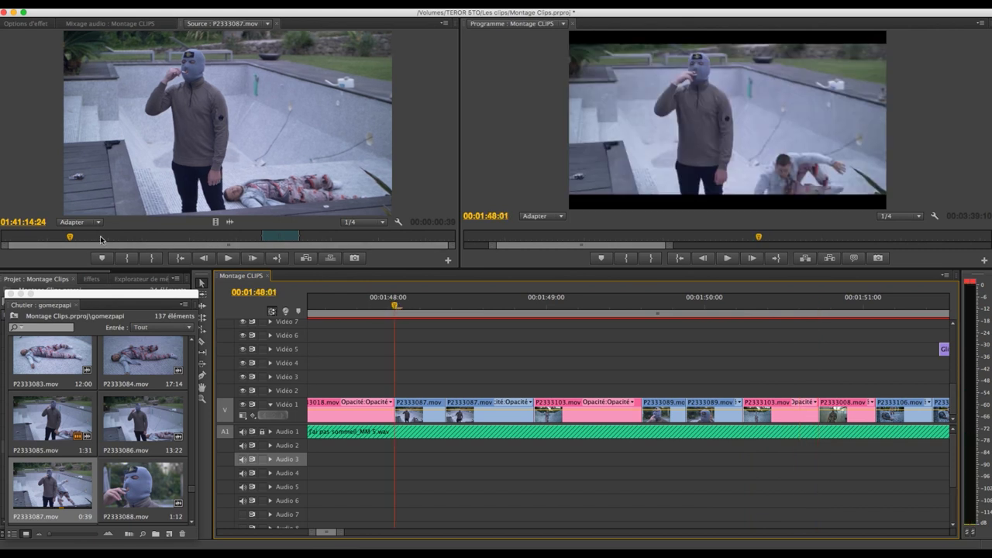
left_click_drag(98, 240, 87, 239)
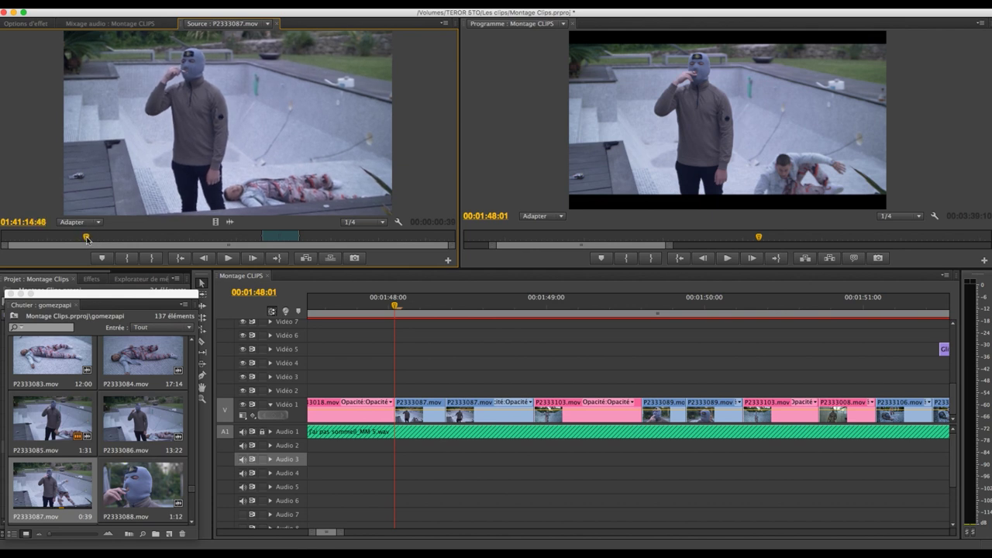
key("space")
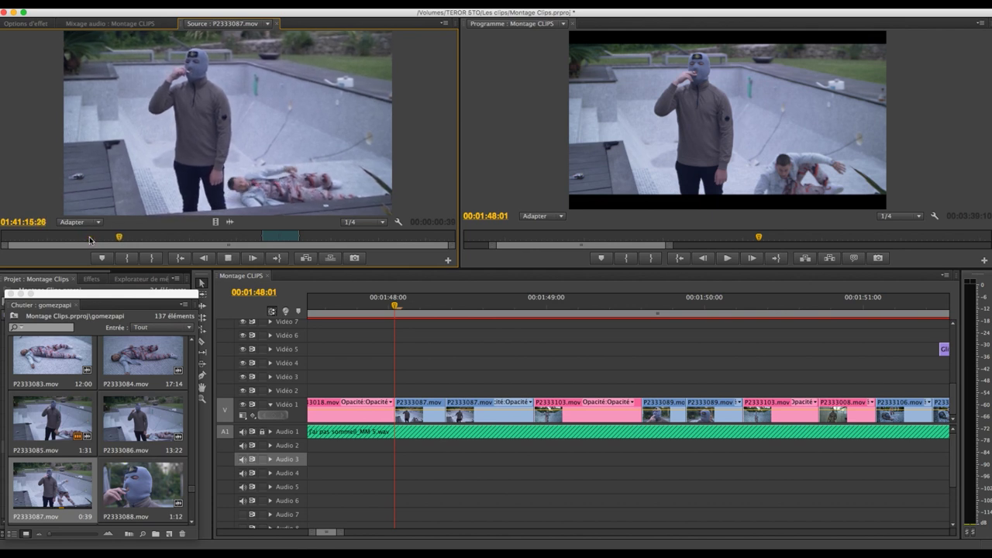
key("o")
key("space")
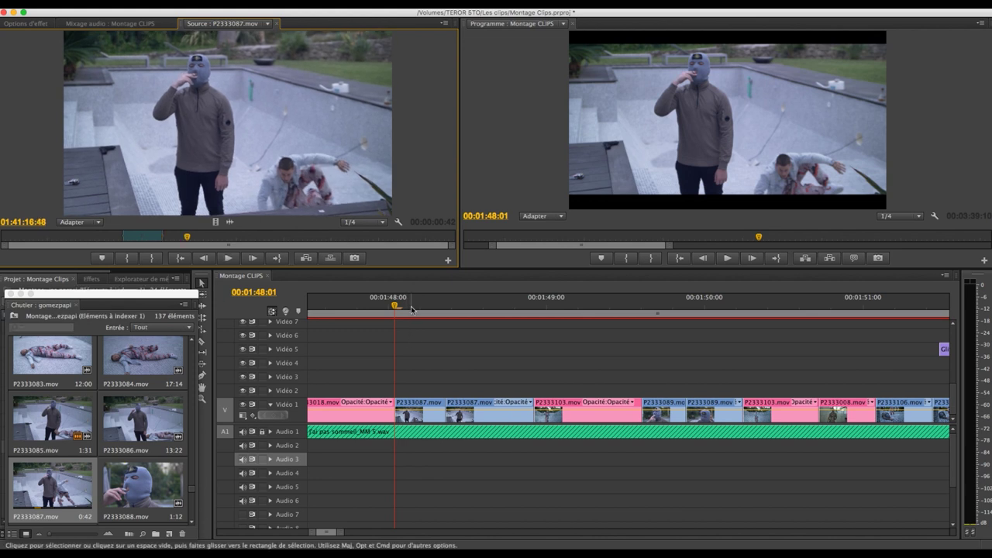
- Place the marked P2333087.mov range on Video 2 starting at 01:48:01
left_click(402, 305)
left_click_drag(403, 305, 395, 304)
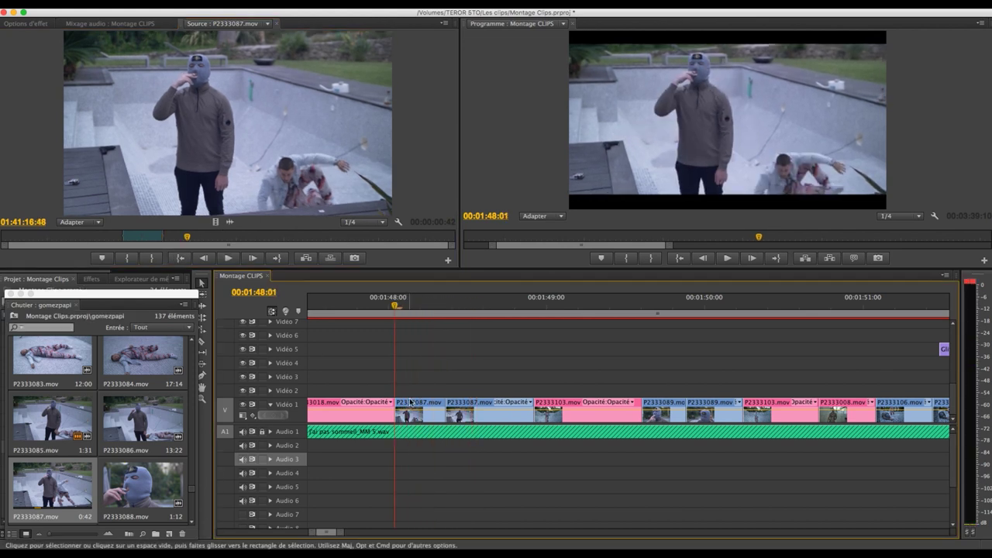
left_click(240, 252)
left_click_drag(403, 393, 402, 396)
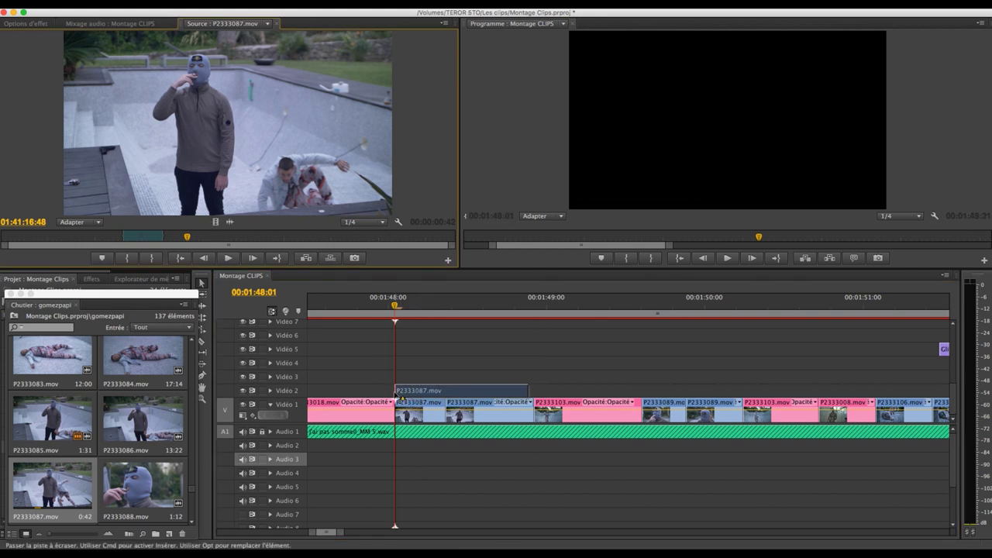
left_click_drag(396, 345, 396, 345)
left_click_drag(396, 306, 430, 306)
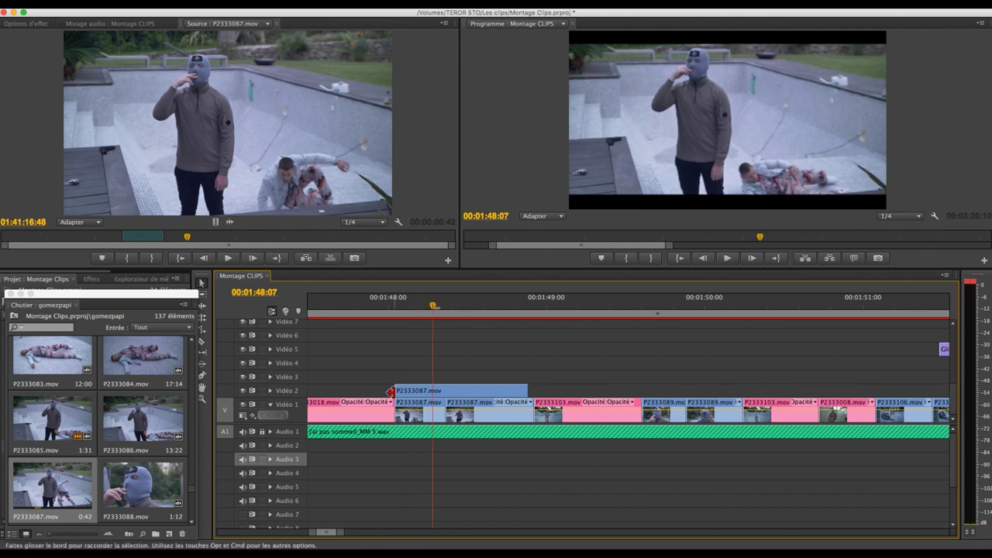
left_click_drag(429, 390, 395, 394)
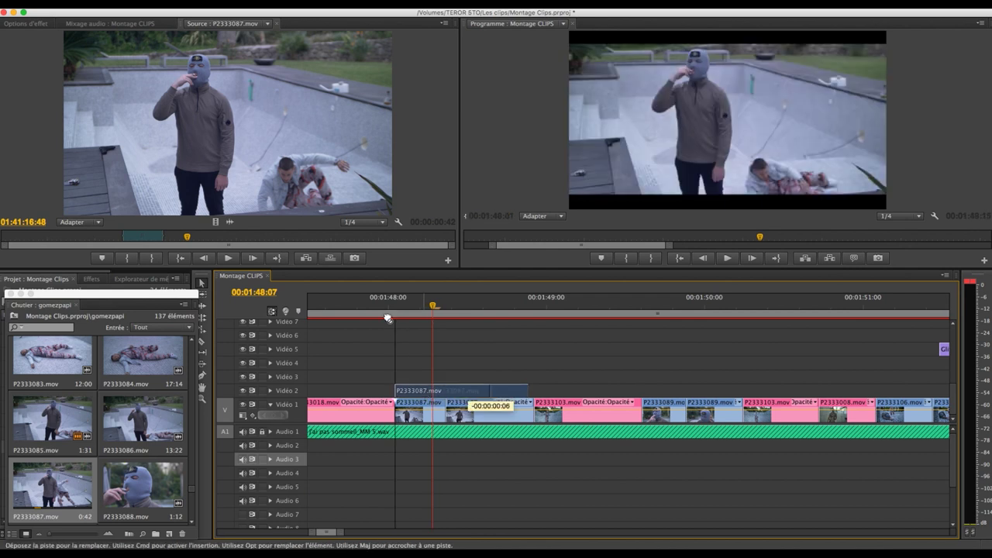
- Review the cutaway and trim its end back to about 01:48:11
left_click(382, 304)
key("space")
key("space")
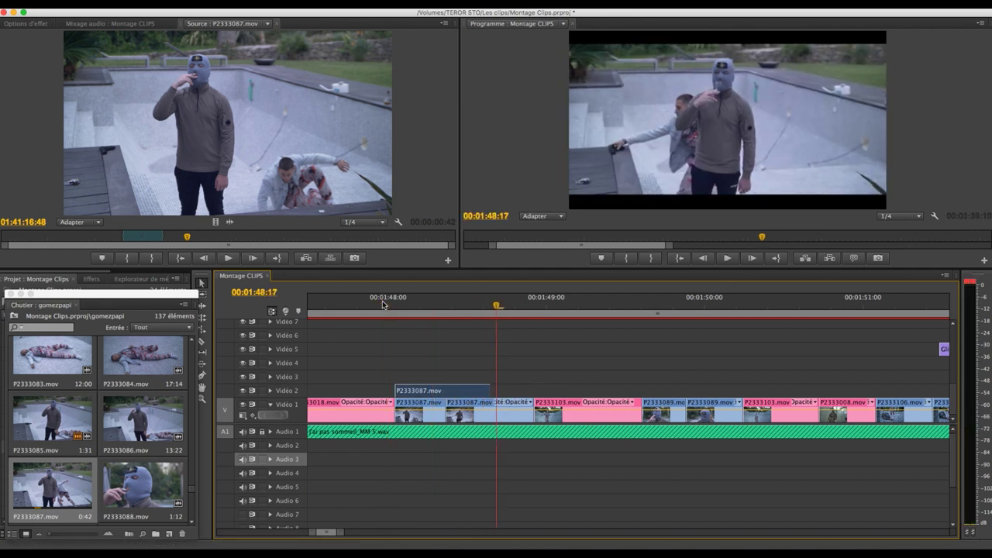
key("Left")
key("Left")
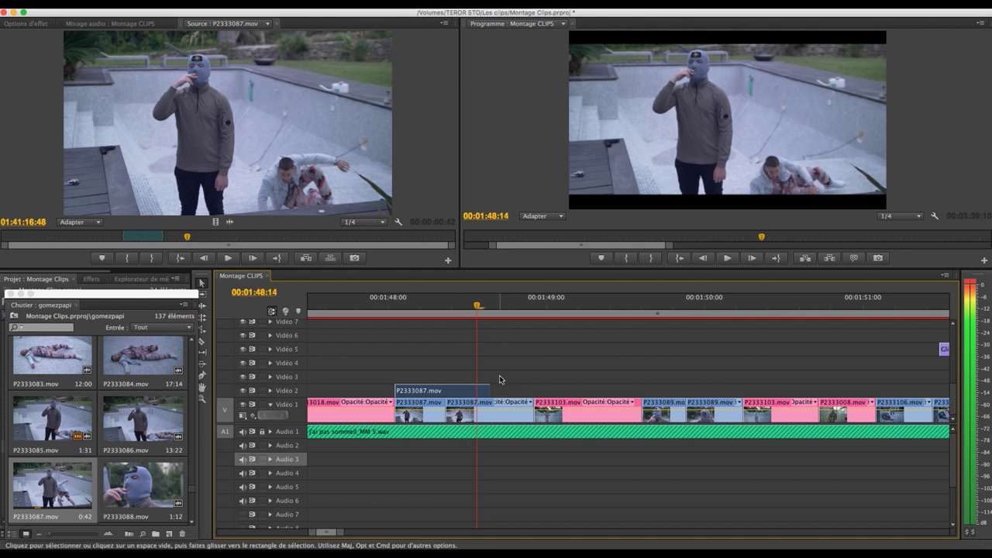
key("Left")
key("Left")
key("Left")
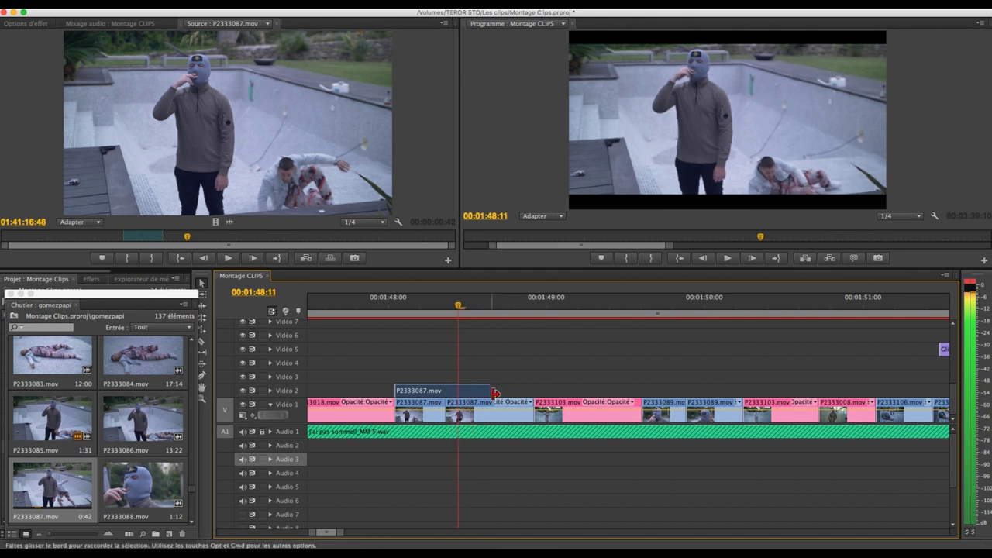
left_click_drag(483, 392, 457, 391)
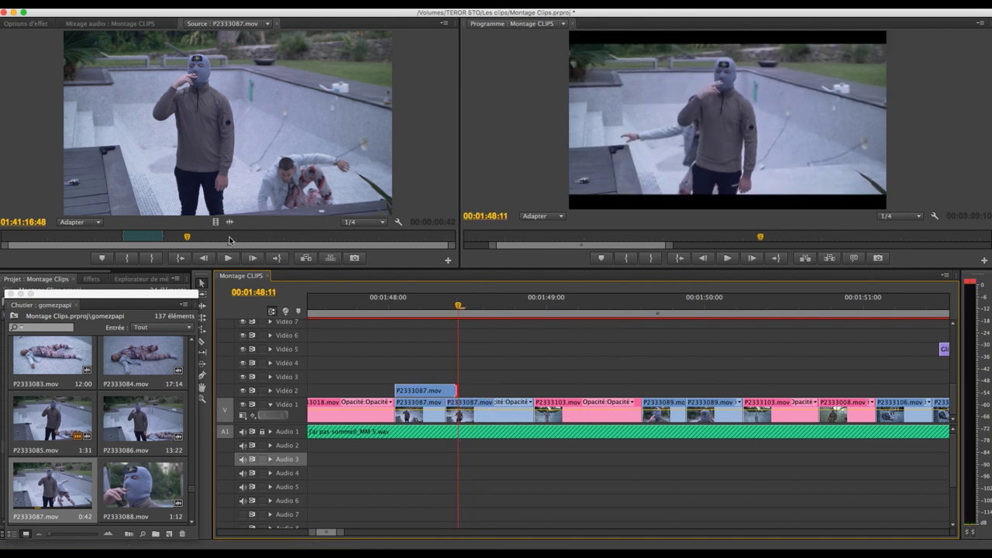
left_click_drag(246, 238, 272, 241)
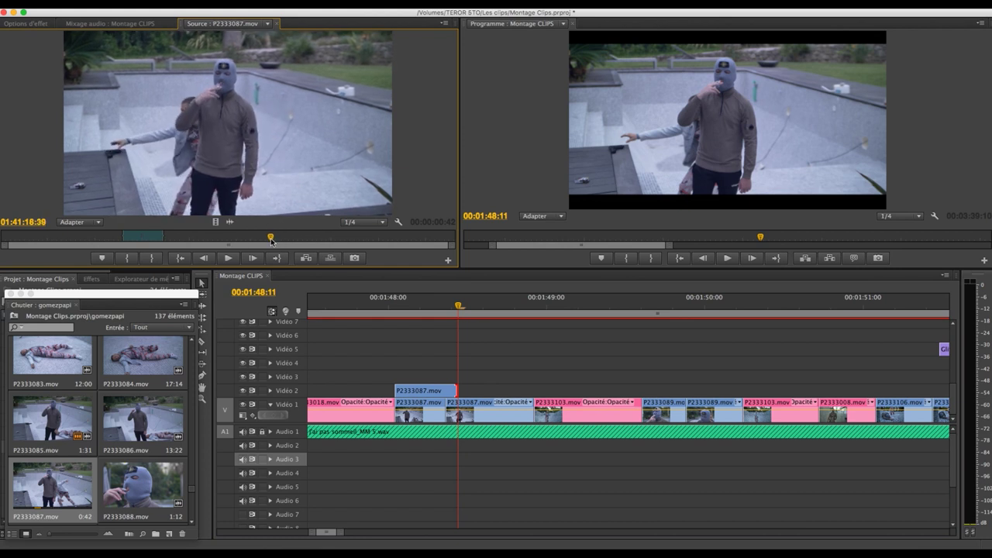
- Pick the next P2333087.mov moment and drop it on Video 2 after the first cutaway
key("space")
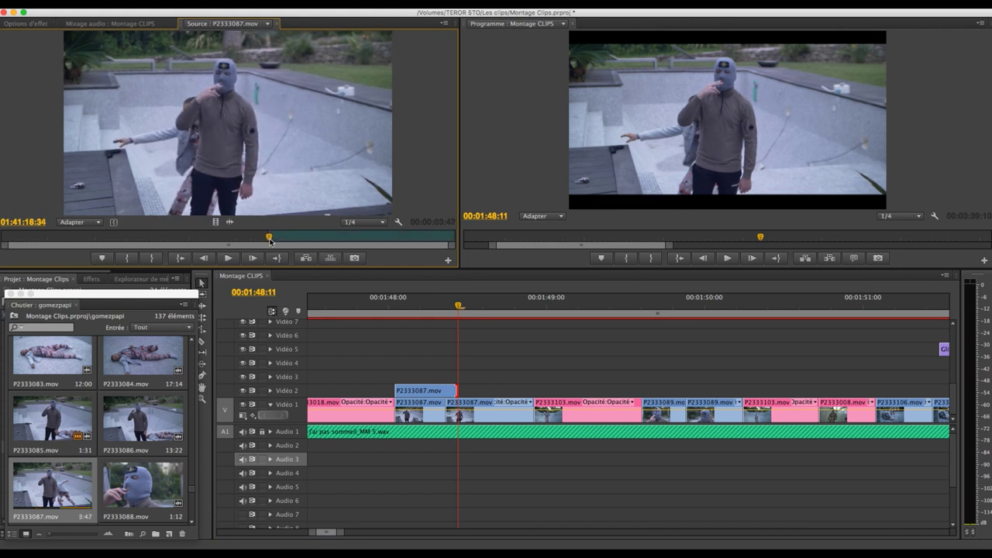
key("space")
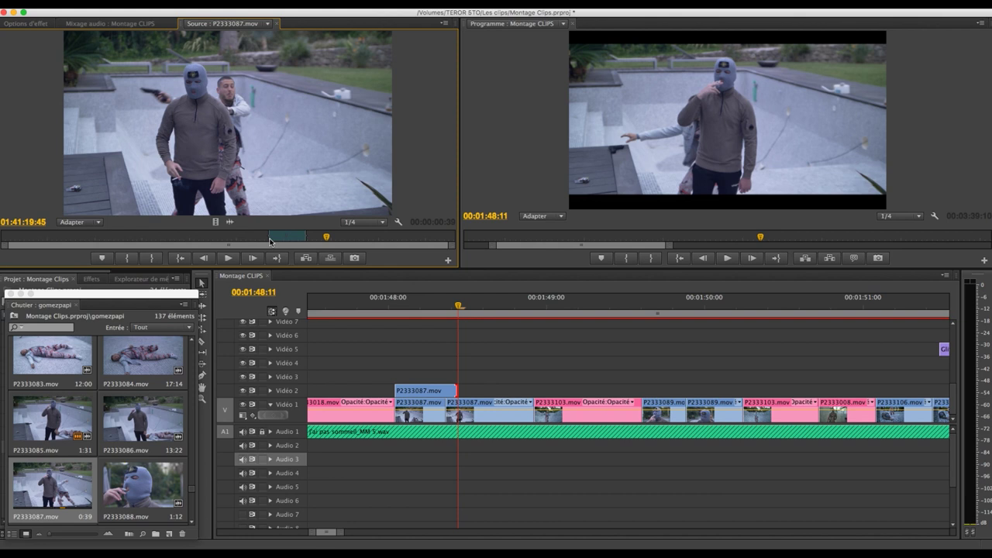
mouse_move(480, 310)
left_mouse_down()
mouse_move(527, 311)
mouse_move(421, 318)
left_mouse_up()
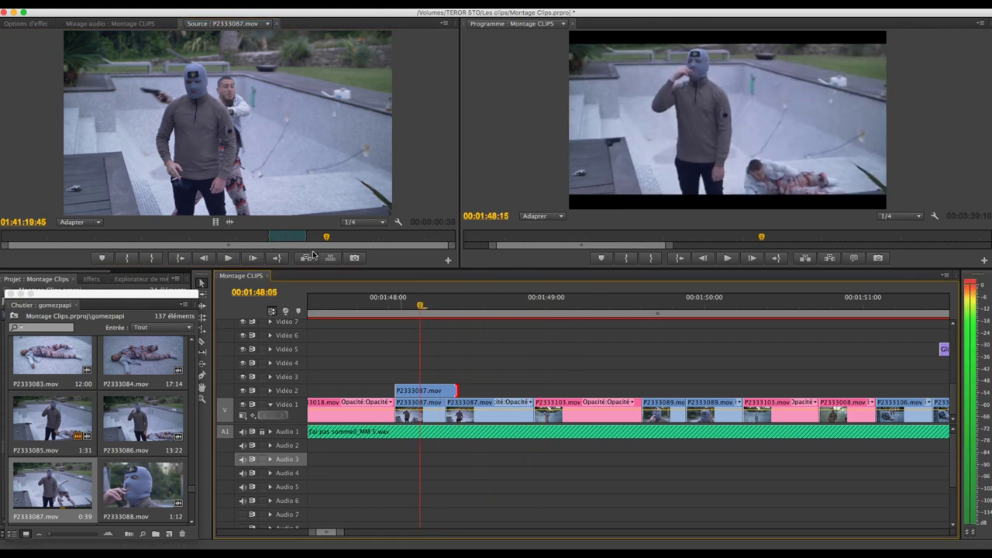
key("Right")
left_click_drag(216, 221, 468, 395)
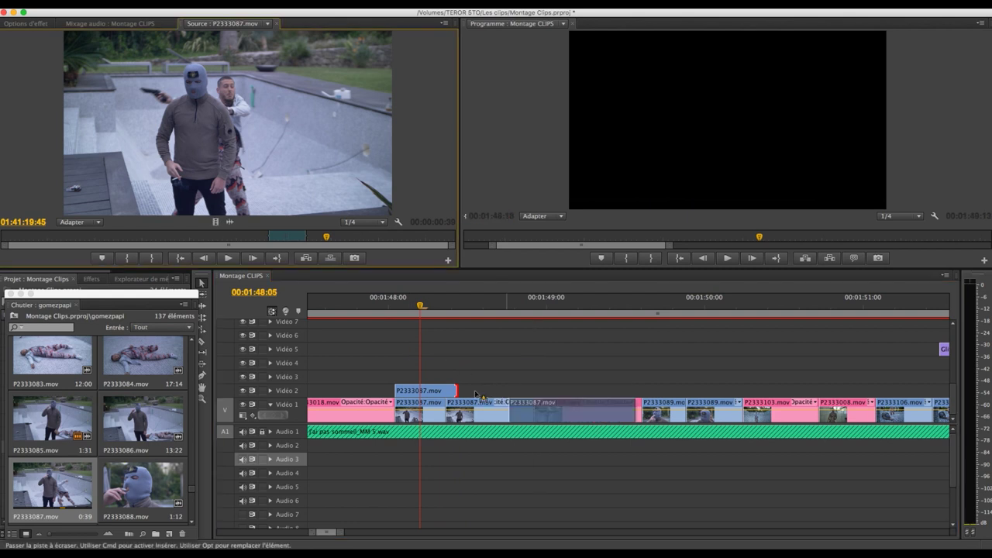
- Review both cutaways, cancel the preview render, and trim the second one's end to 01:48:22
left_click(382, 310)
key("space")
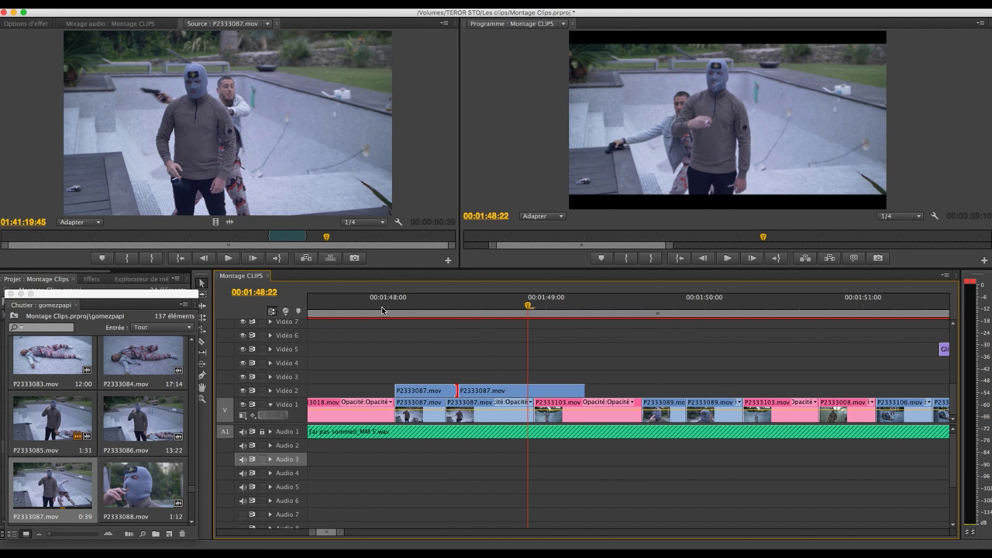
key("Return")
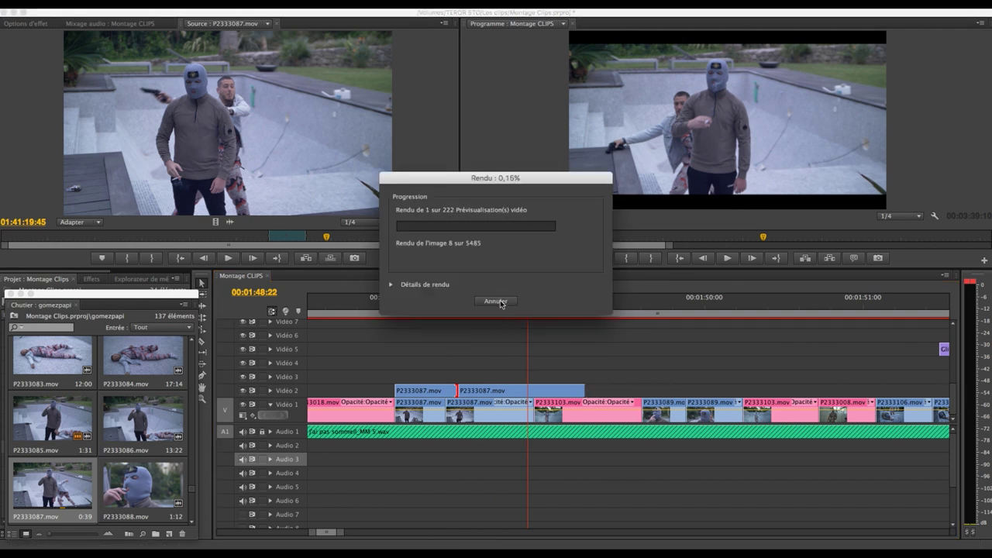
key("Escape")
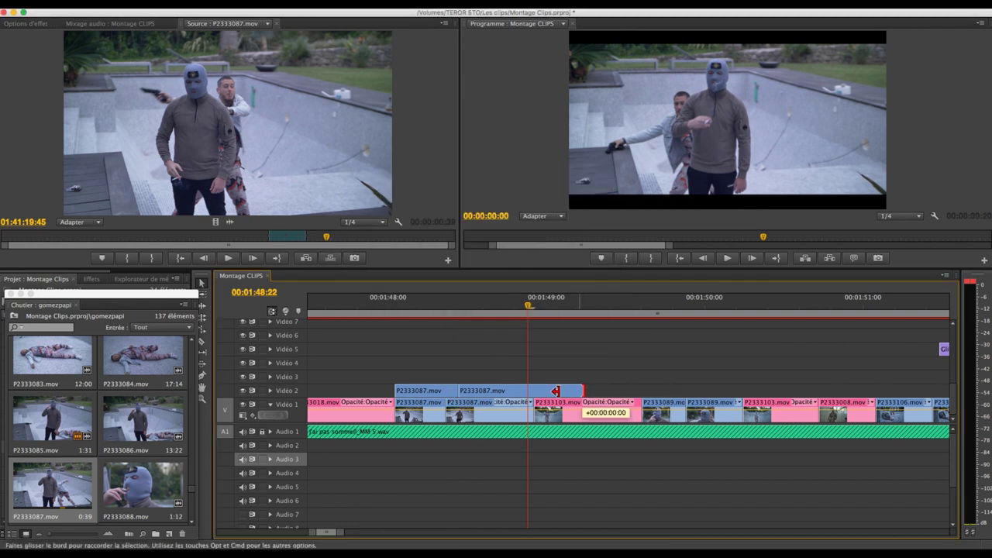
left_click_drag(555, 392, 530, 393)
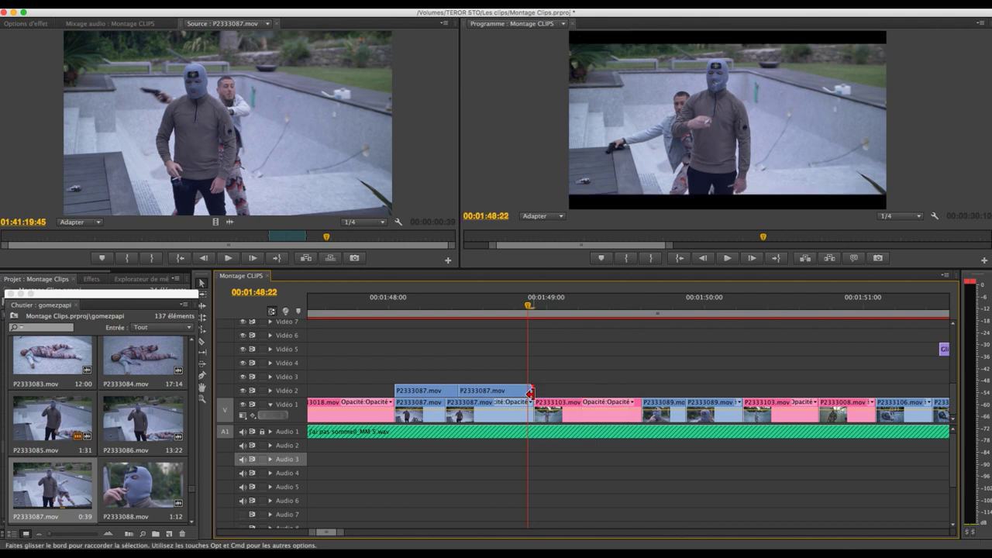
- Review the two Video 2 cutaways from 01:47:24, select them, and step frames to check the beat
left_click(382, 311)
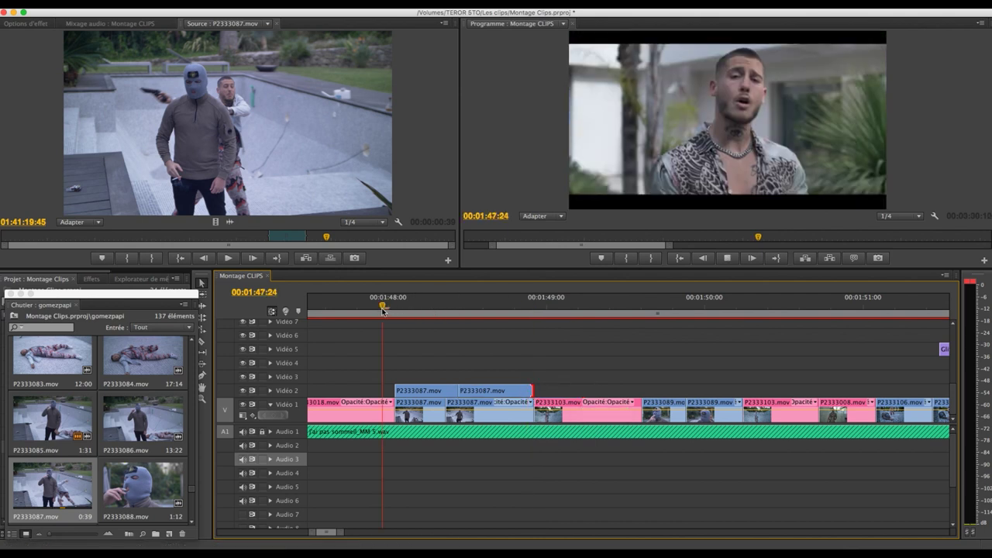
key("space")
key("space")
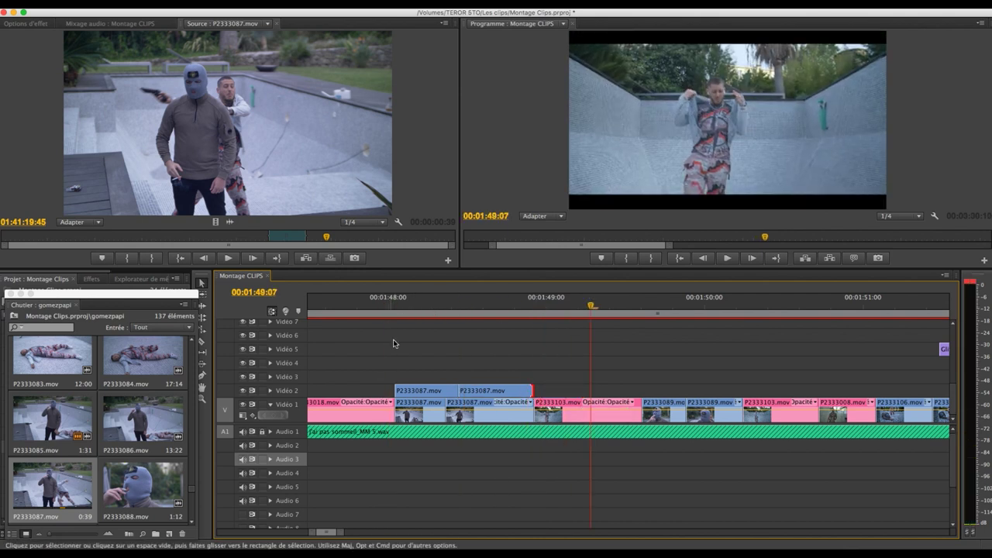
left_click_drag(412, 363, 494, 397)
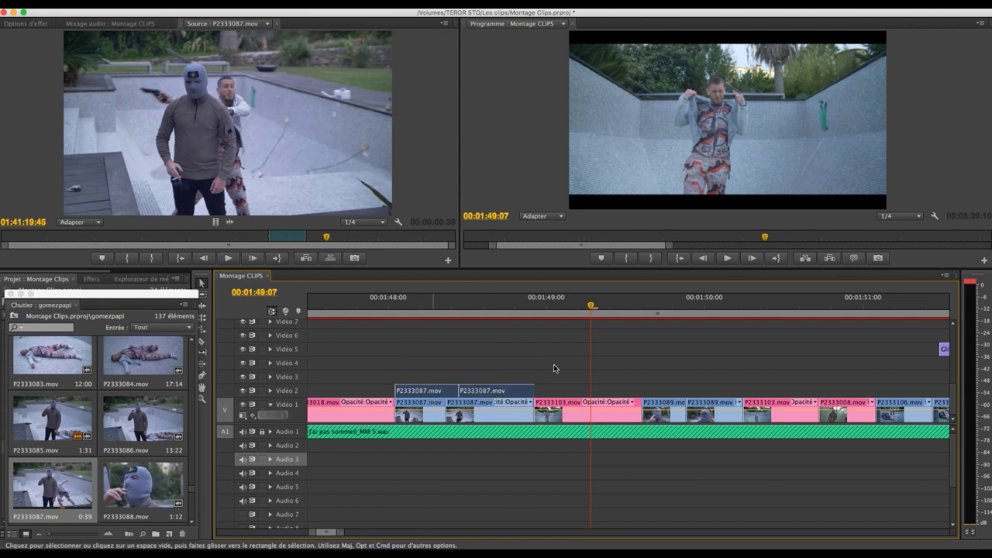
mouse_move(649, 310)
left_mouse_down()
mouse_move(701, 307)
mouse_move(678, 307)
left_mouse_up()
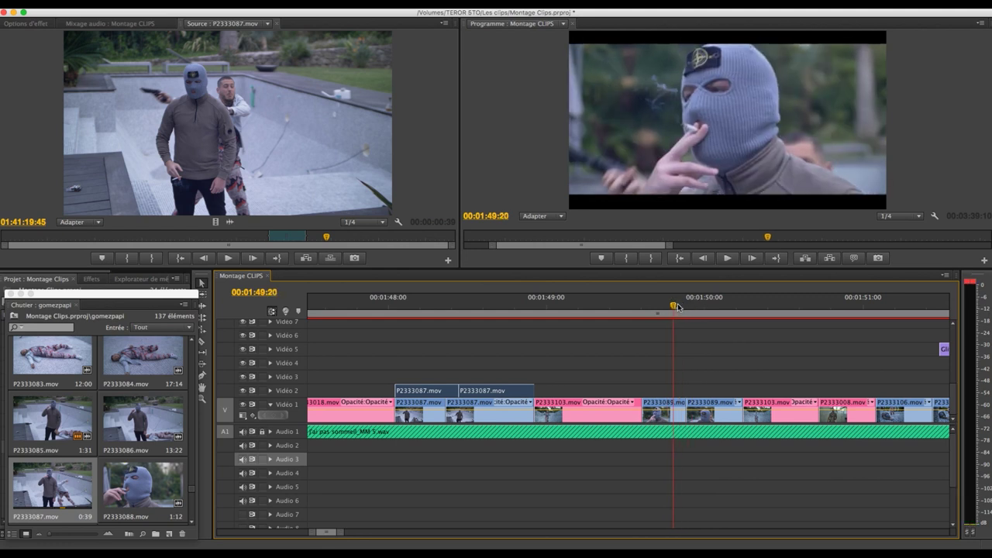
key("Right")
key("Right")
key("Left")
key("Left")
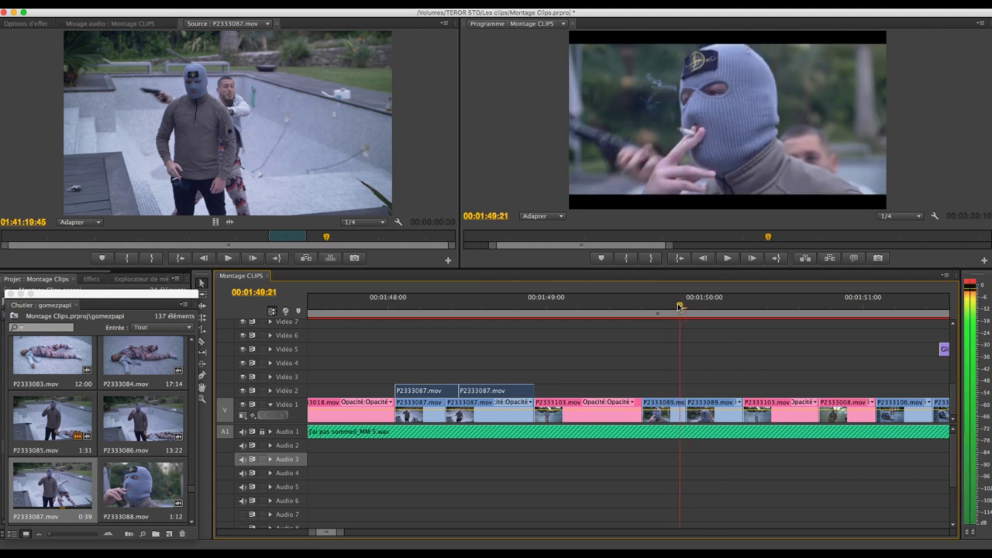
key("Right")
key("Right")
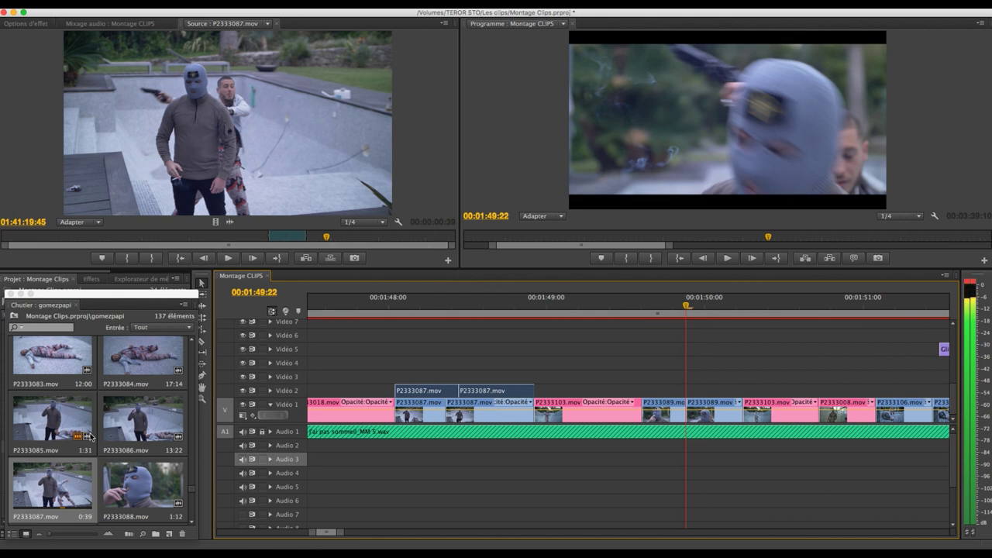
- Mark a 17-frame range of P2333089.mov and drag it into the sequence toward Video 3
scroll(154, 425, "down", 3)
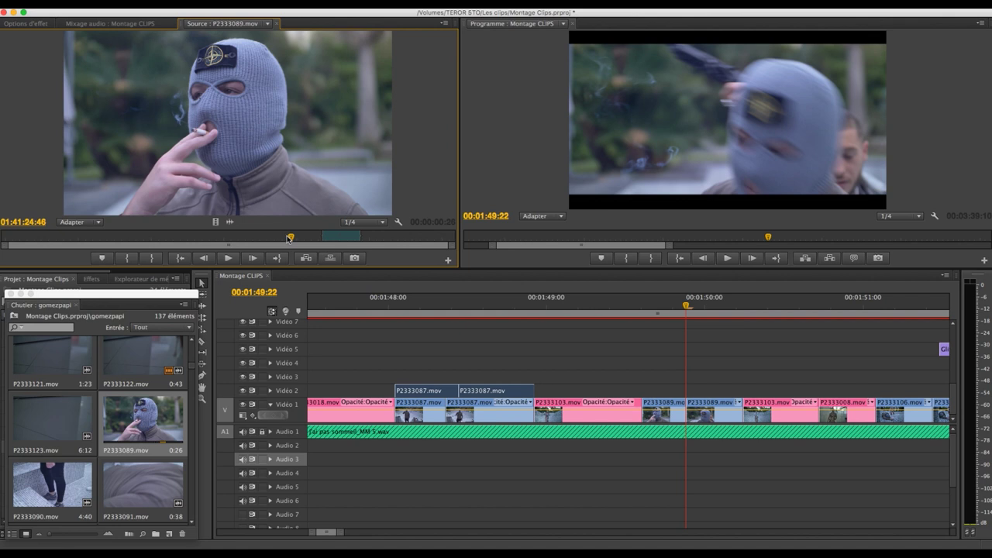
left_click_drag(287, 241, 301, 239)
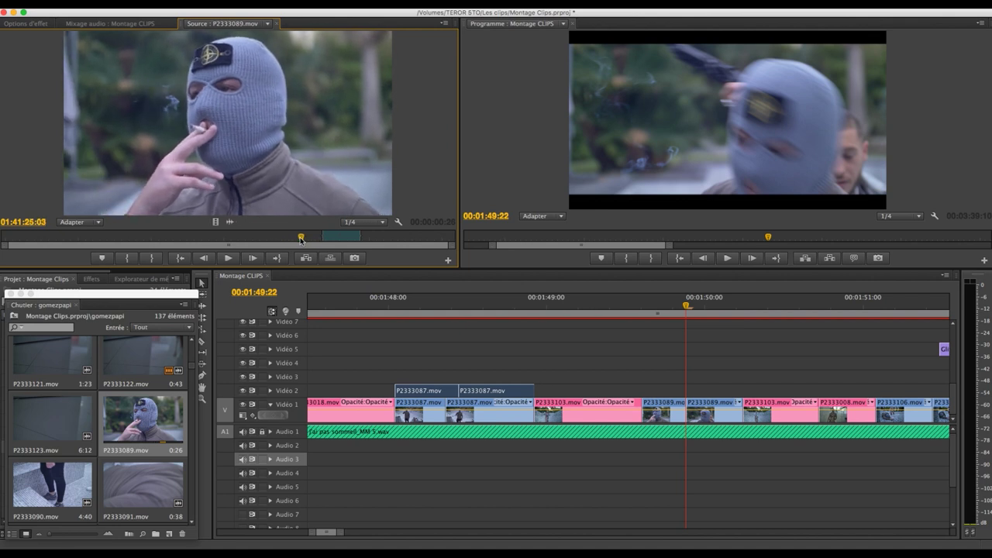
key("o")
left_click_drag(302, 240, 290, 245)
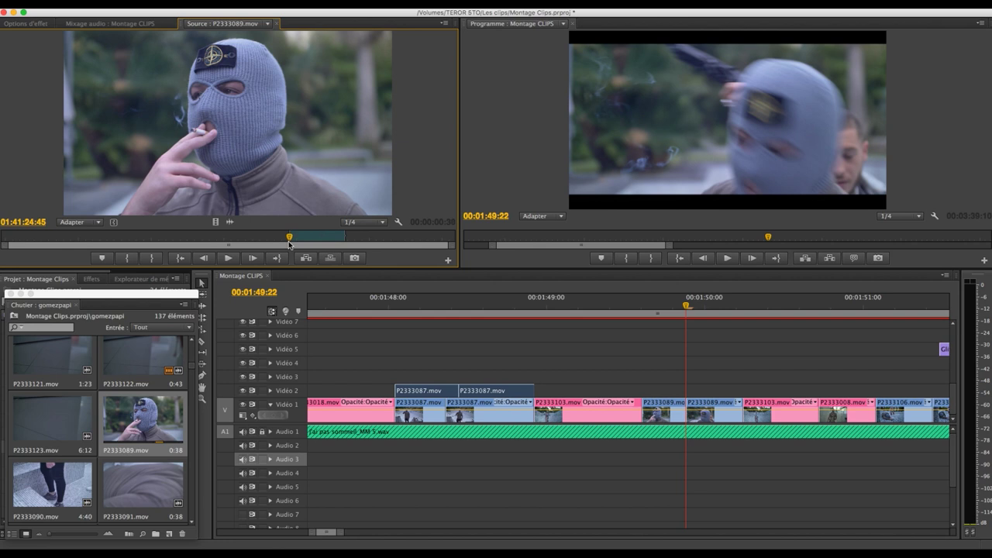
key("space")
key("o")
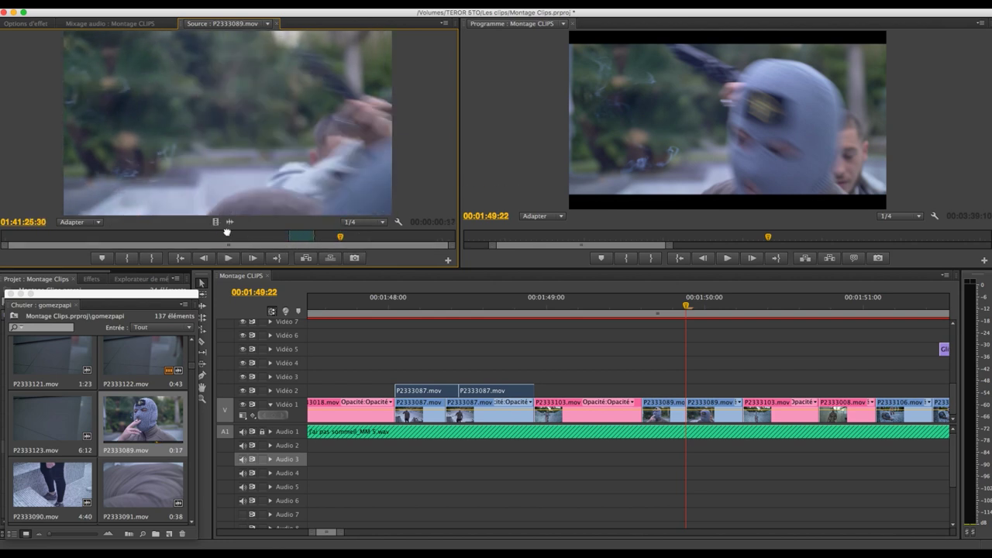
left_click_drag(227, 232, 626, 382)
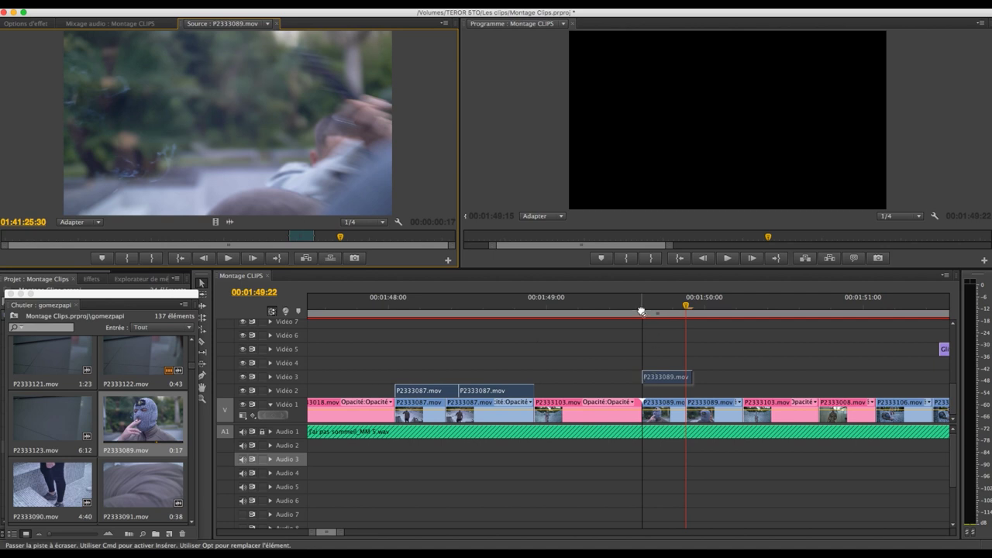
- Drop the first P2333089.mov cutaway at 01:49:15 and add an 18-frame second one after it on Video 3
left_click_drag(641, 310, 641, 310)
left_click_drag(339, 238, 325, 240)
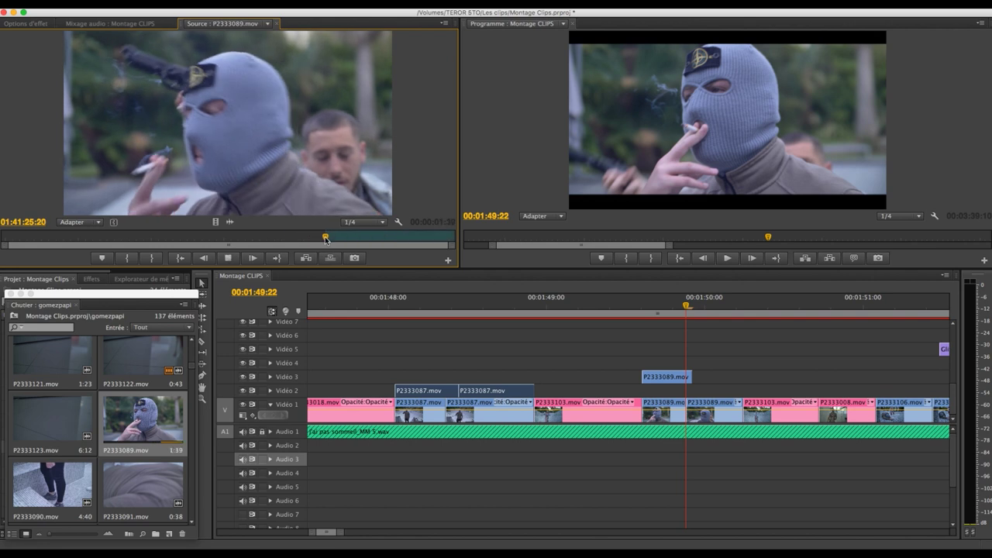
key("o")
key("space")
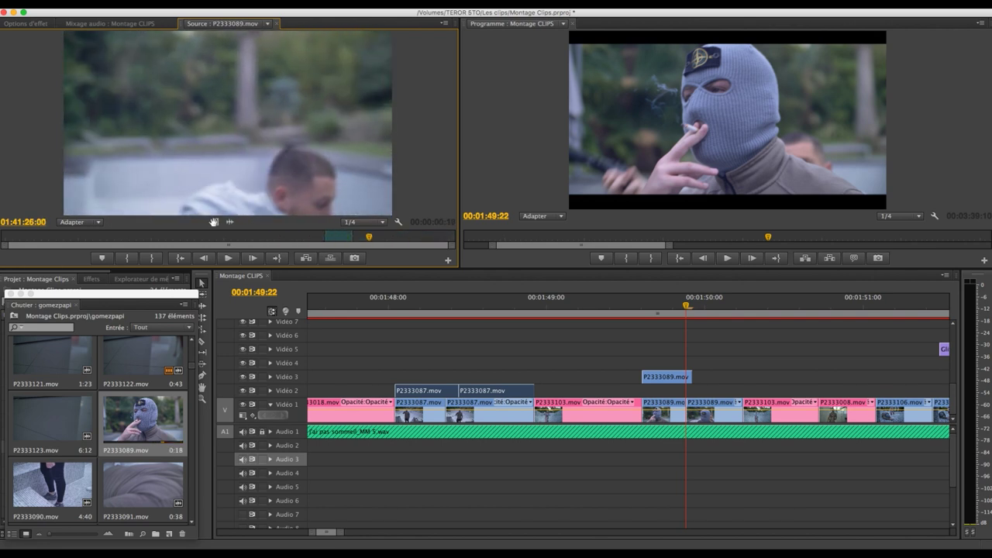
left_click_drag(214, 222, 630, 357)
left_click_drag(706, 375, 699, 379)
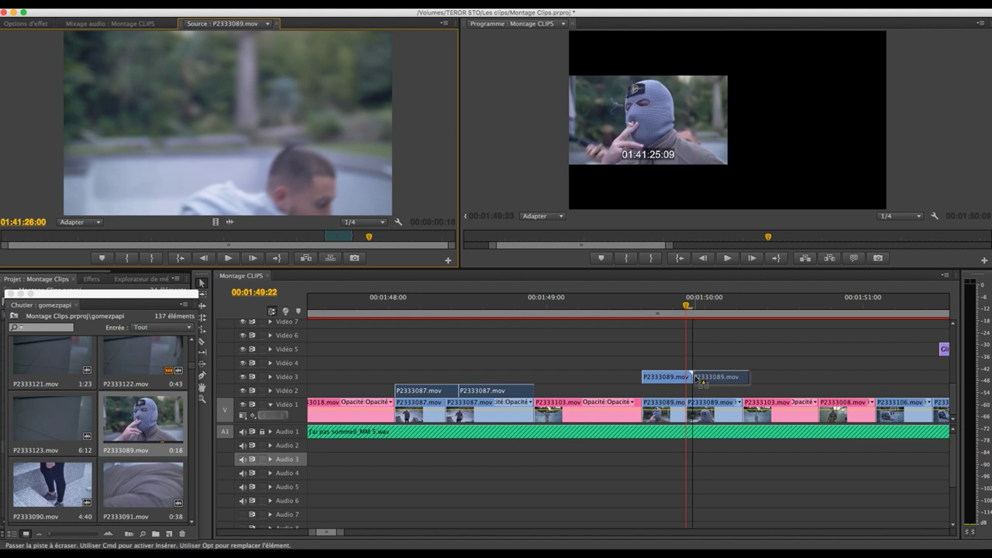
left_click_drag(616, 315, 624, 310)
- Play back the cutaways, step to frame 01:49:22, and zoom the timeline in
left_click(625, 310)
key("space")
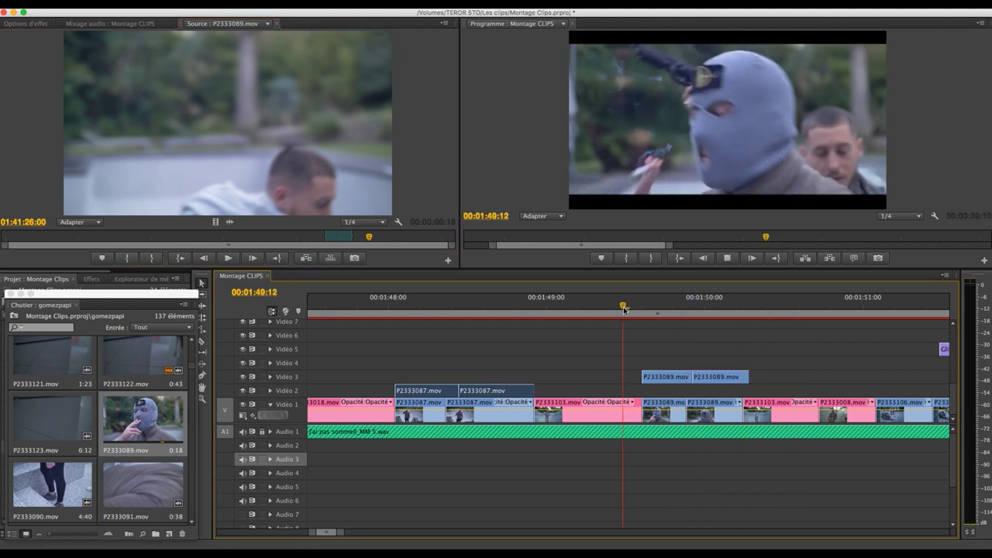
key("space")
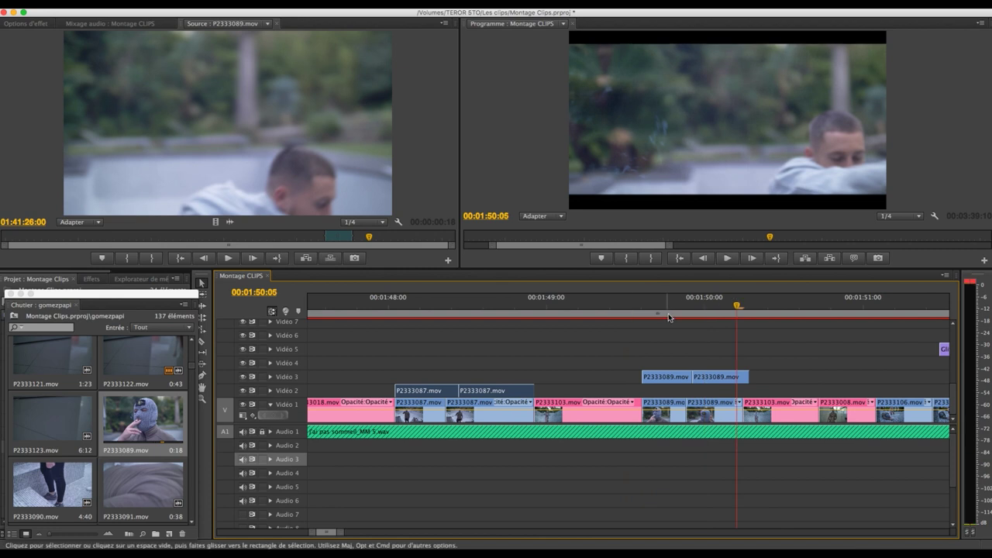
left_click(673, 314)
key("Right")
key("Right")
key("Right")
key("Right")
key("Left")
key("Left")
key("Left")
key("Right")
key("Right")
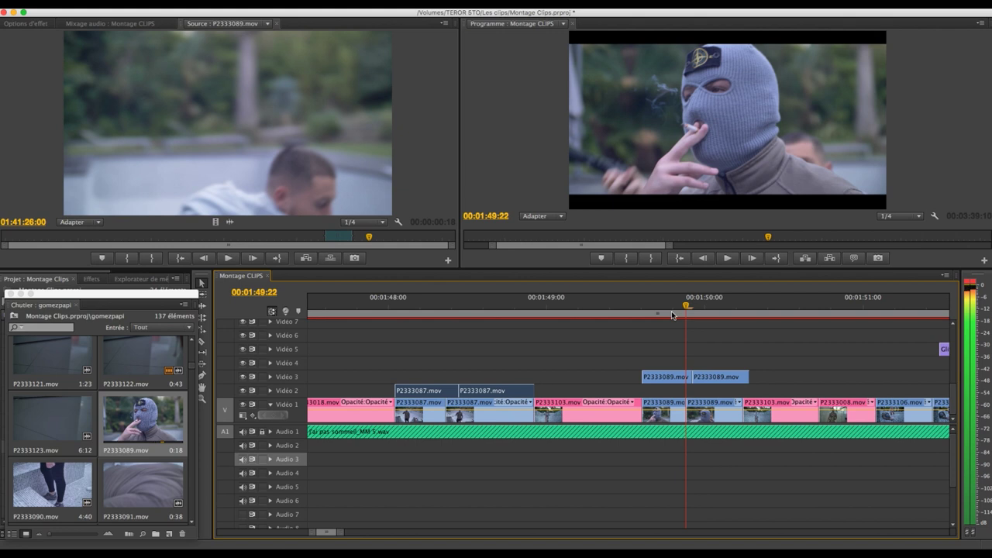
key("equal")
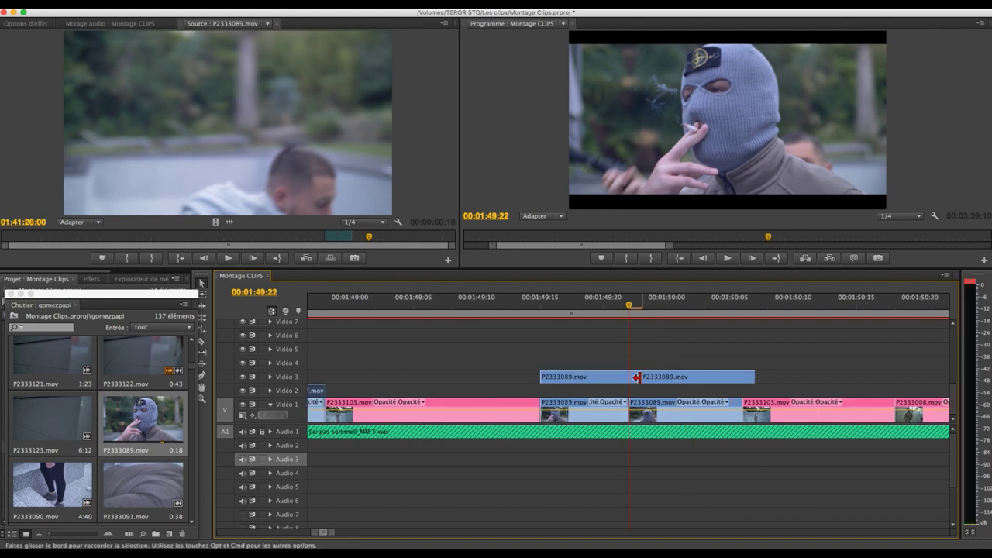
- Trim the second P2333089.mov cutaway's start to 01:49:24 and play the trimmed section
key("Right")
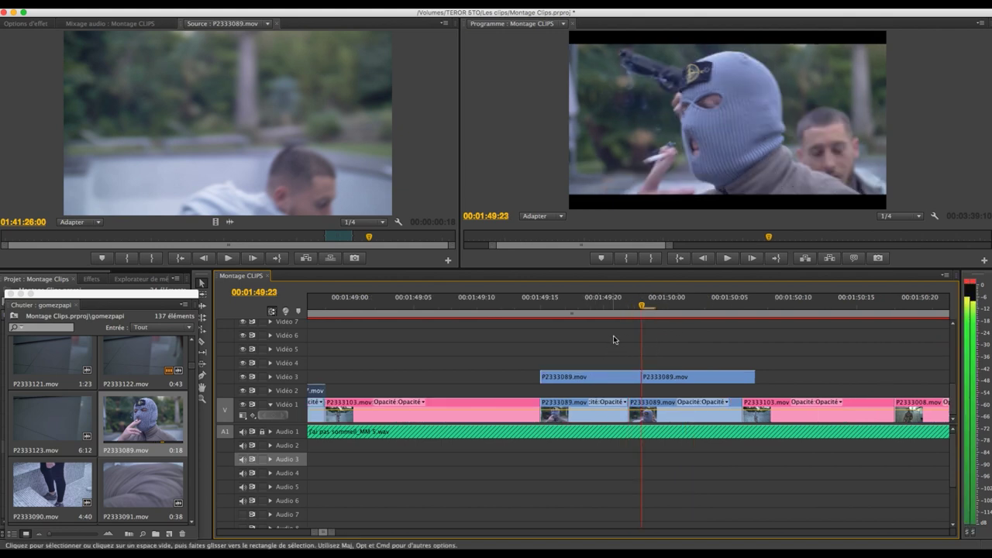
key("Right")
key("Right")
key("Right")
key("Right")
key("Left")
key("Right")
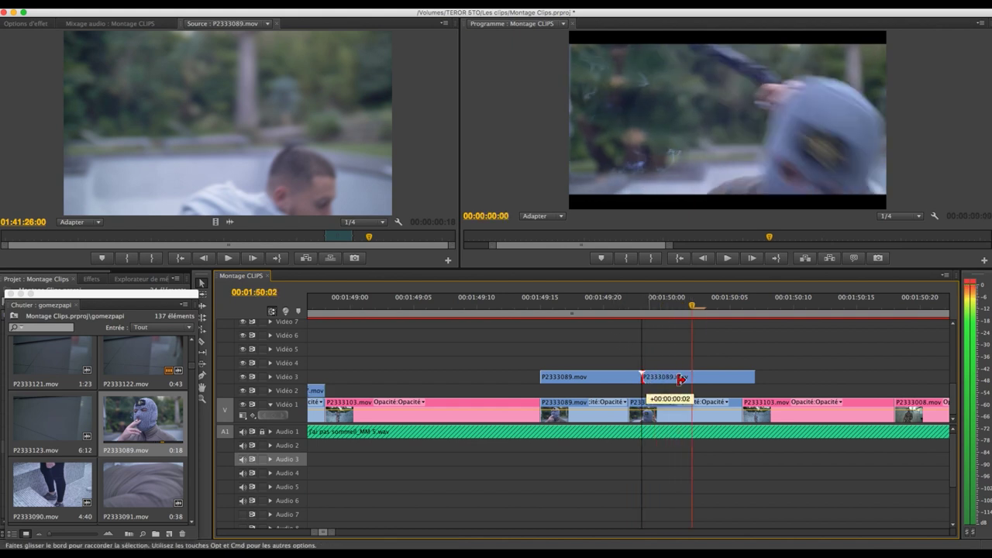
left_click_drag(680, 378, 736, 376)
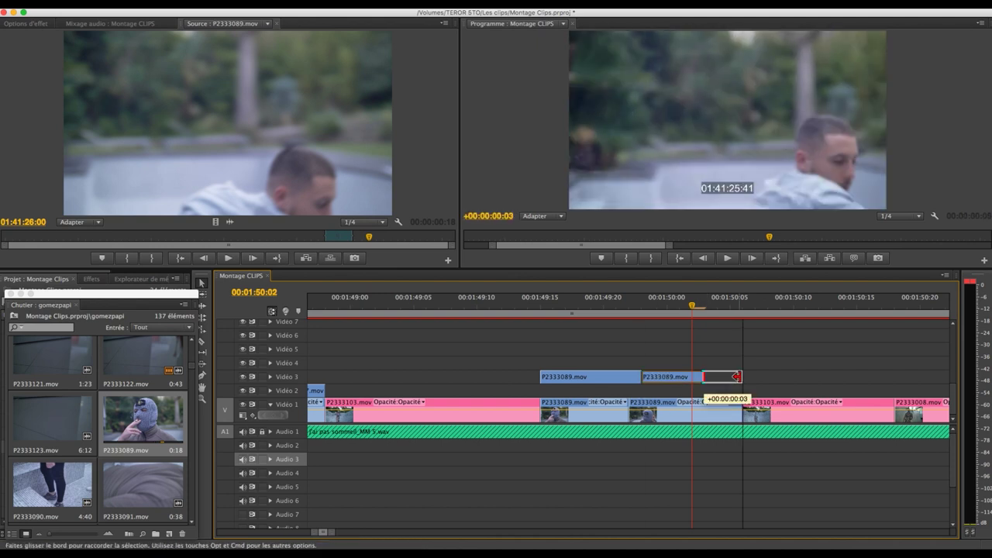
left_click(527, 308)
key("space")
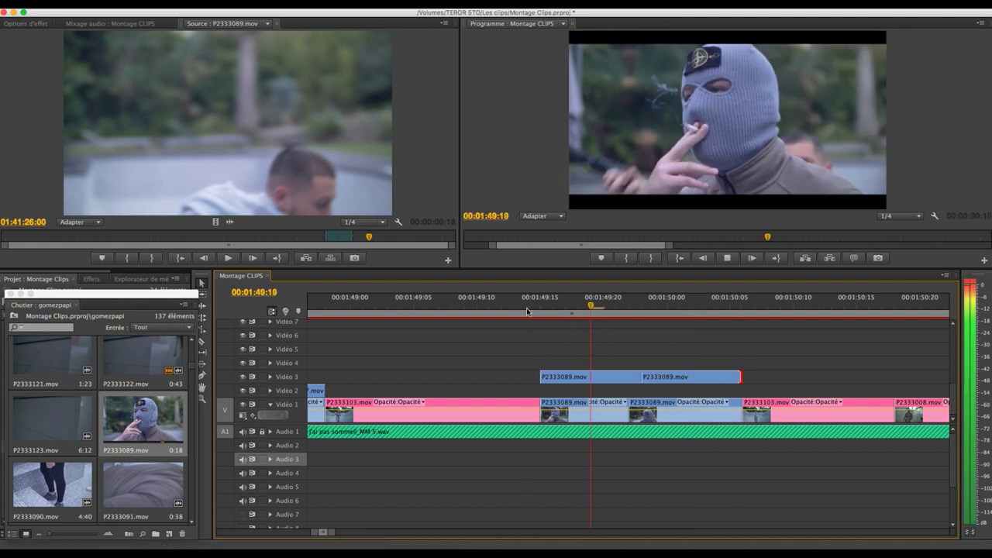
left_click(508, 306)
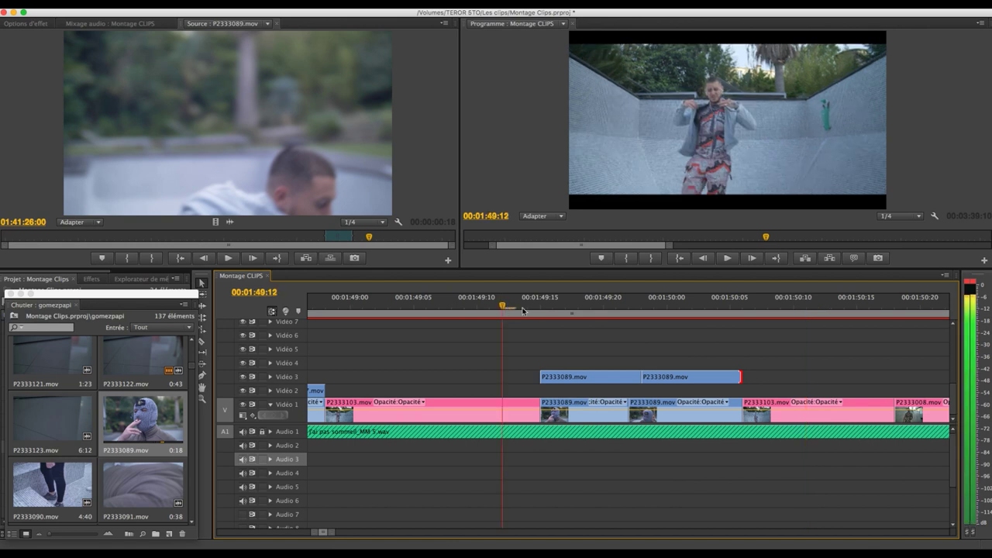
- Try a later start trim on the second cutaway around 01:49:21, then undo it
left_click(617, 311)
left_click(667, 308)
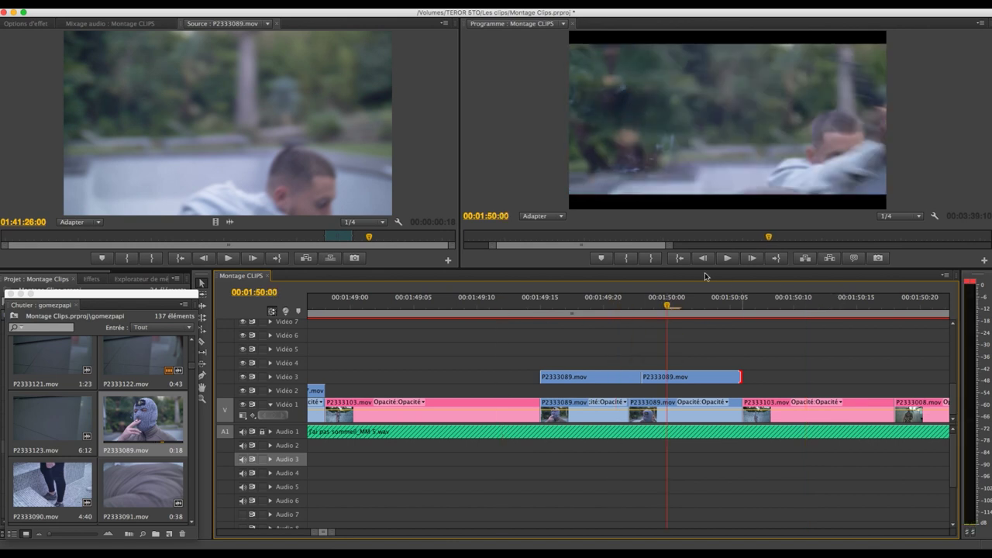
key("Left")
key("Left")
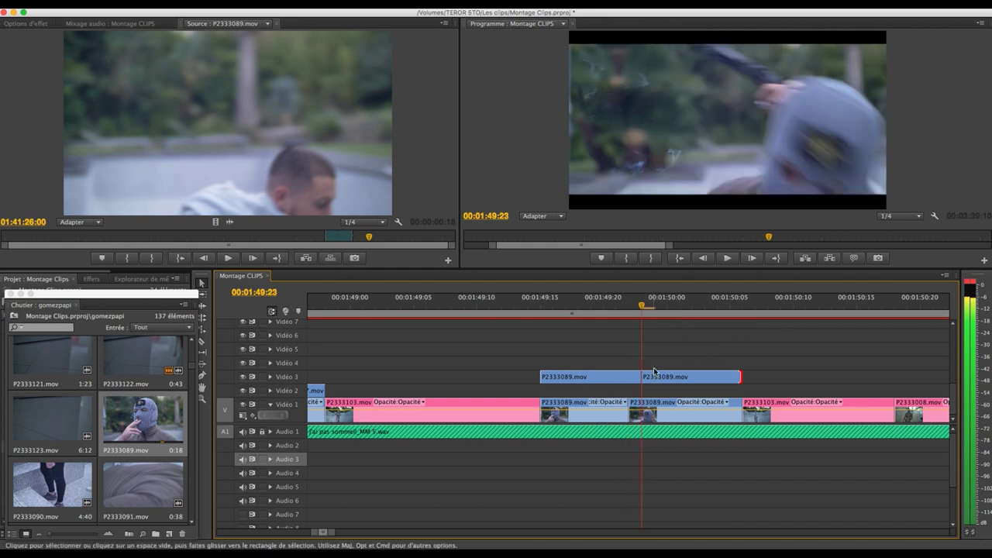
key("Right")
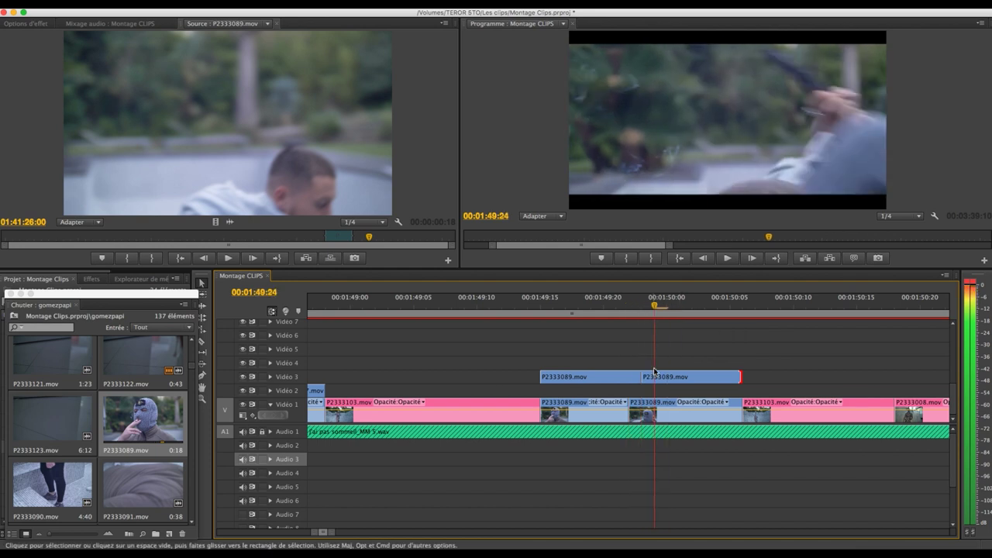
left_click_drag(649, 377, 664, 377)
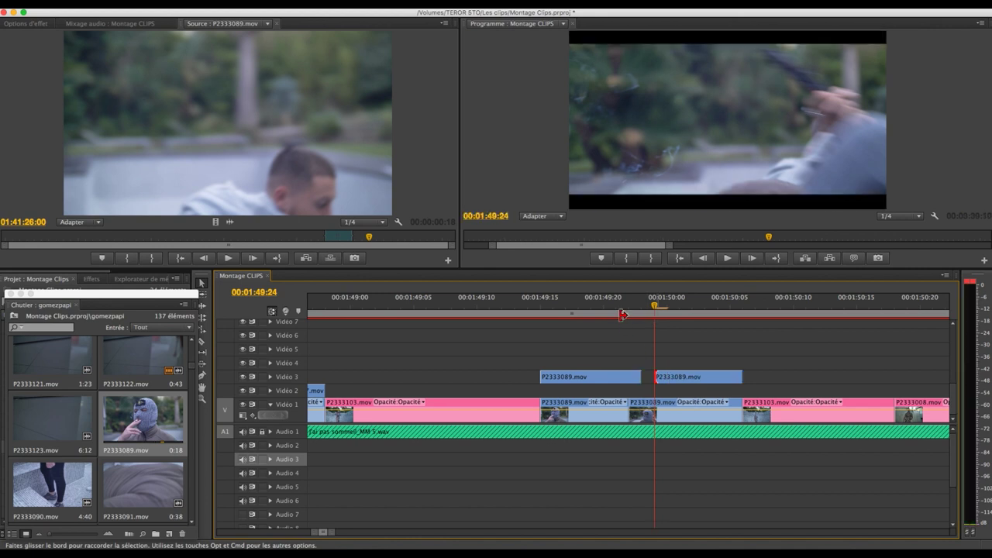
left_click(607, 306)
key("Right")
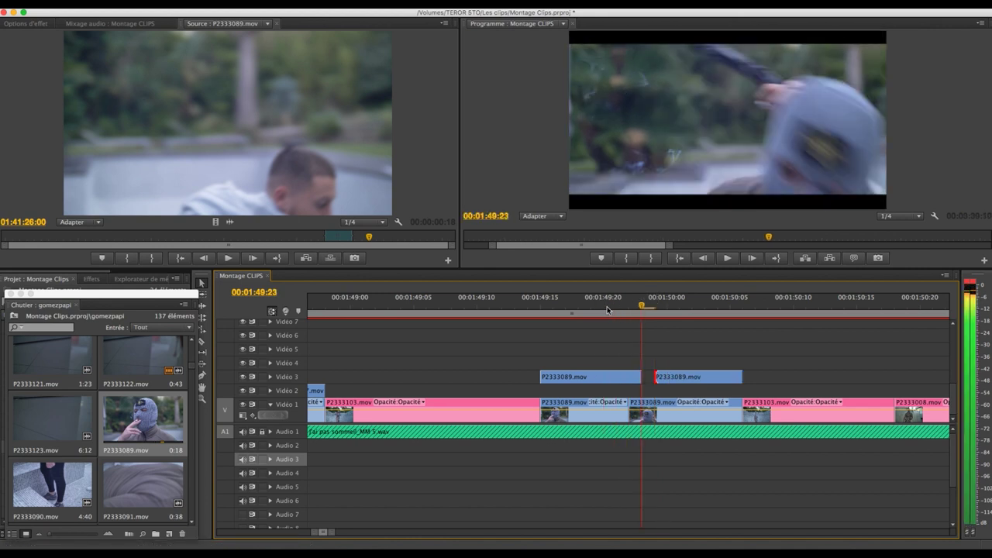
key("super+z")
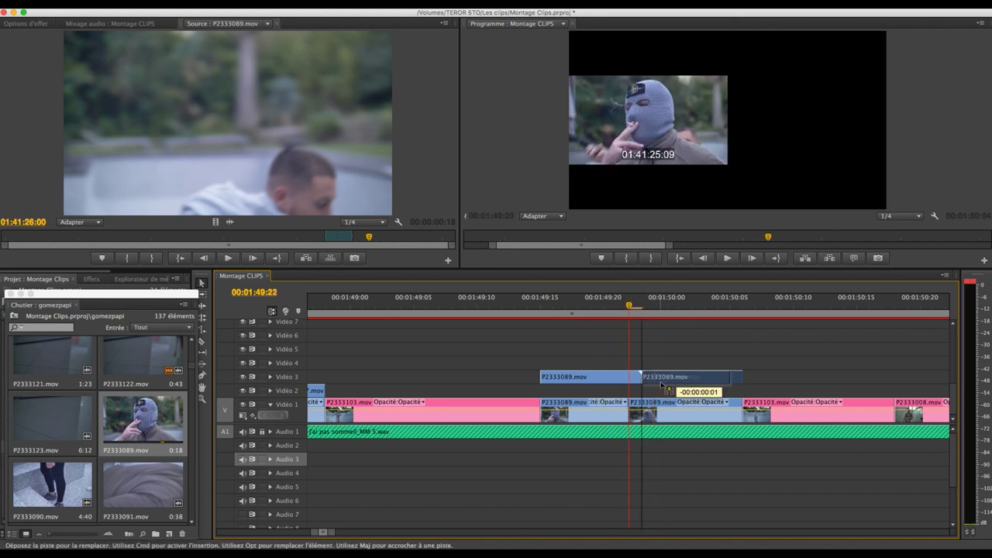
- Extend the second cutaway's end, review from 01:49:15, and move it up to Video 4
left_click_drag(742, 377, 740, 378)
left_click_drag(516, 306, 768, 307)
left_click(512, 306)
key("space")
key("space")
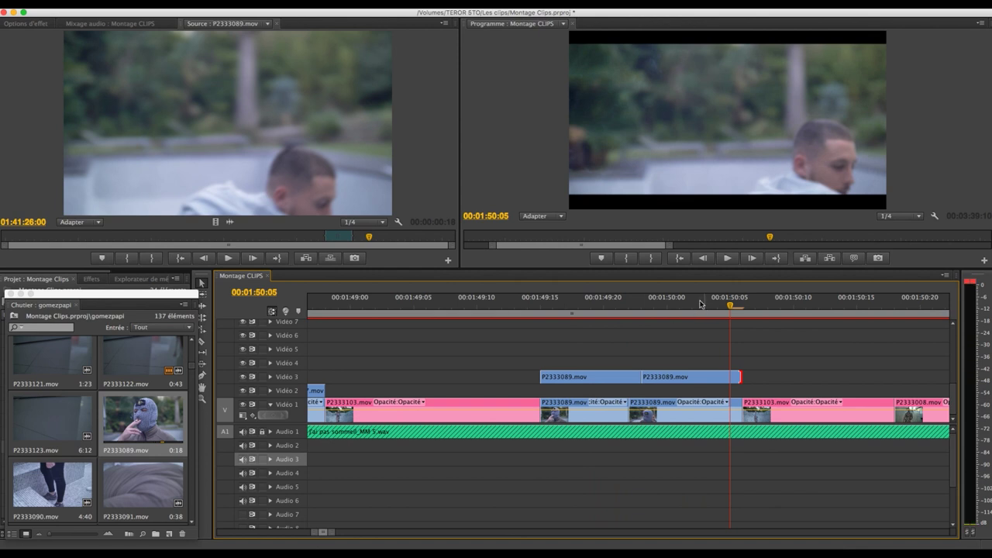
left_click(655, 307)
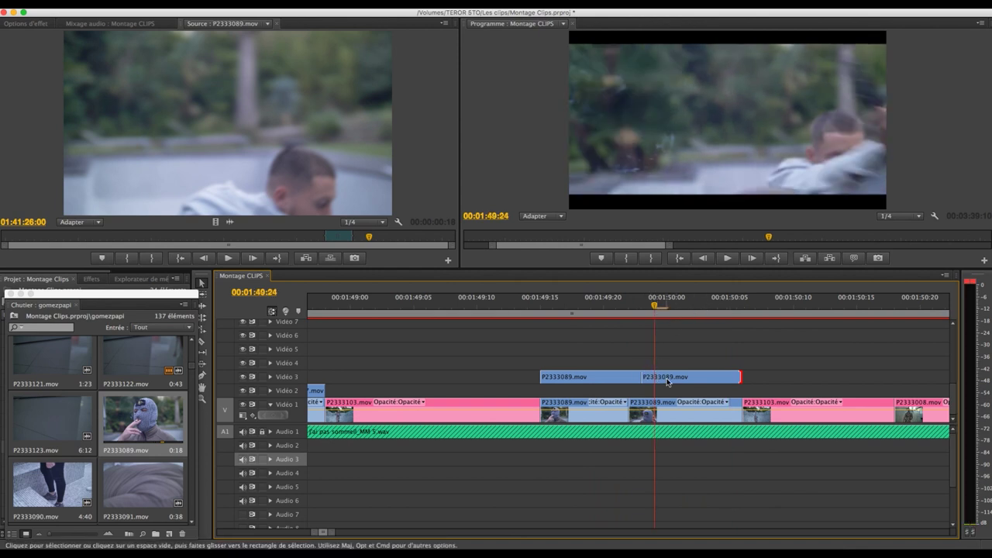
mouse_move(668, 371)
left_mouse_down()
mouse_move(668, 357)
mouse_move(650, 371)
left_mouse_up()
key("Delete")
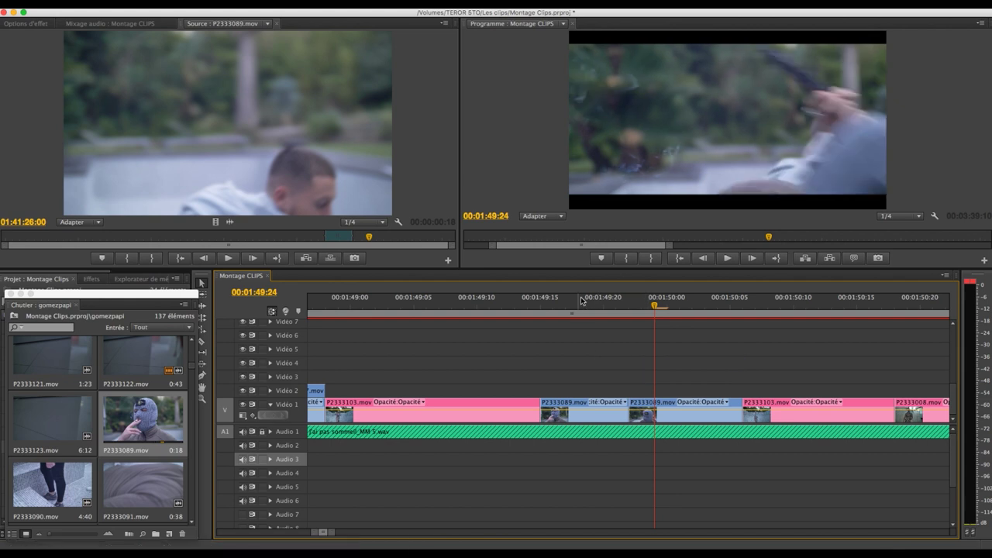
left_click(581, 308)
key("space")
left_click_drag(581, 309, 532, 305)
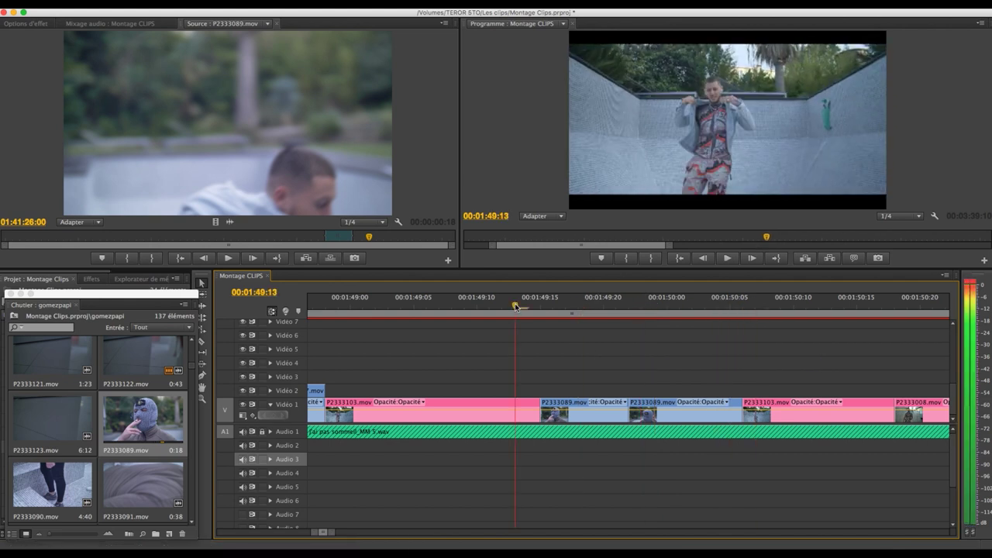
key("space")
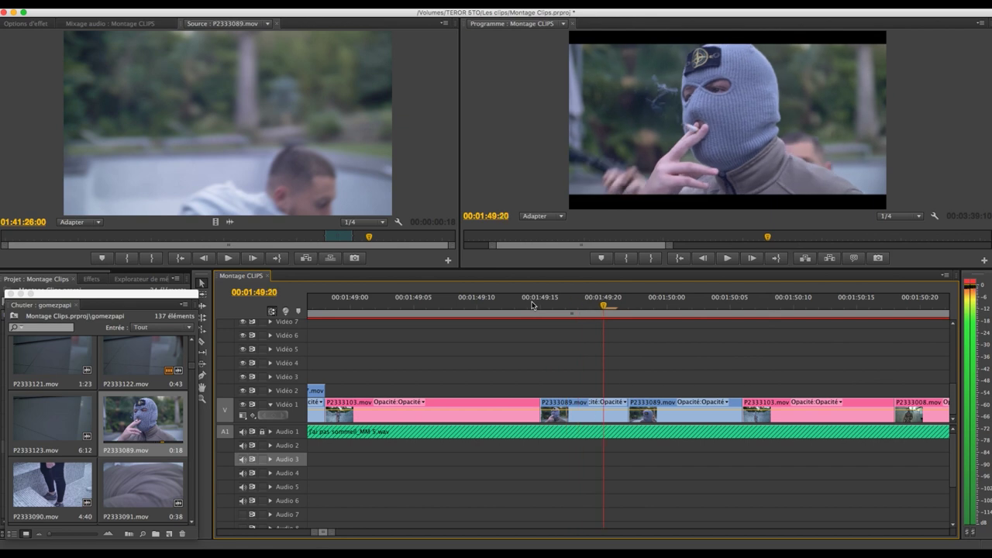
key("Left")
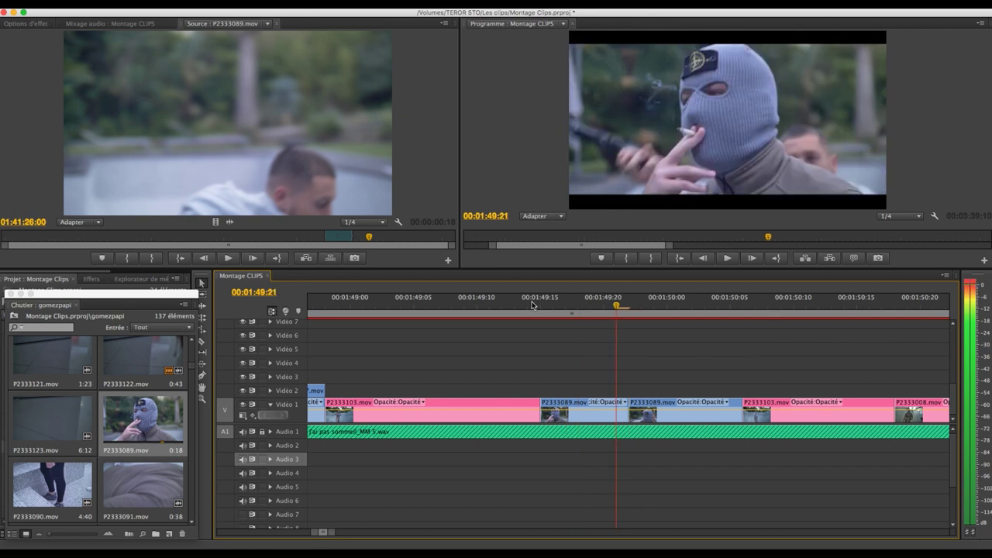
left_click_drag(531, 305, 604, 306)
key("Right")
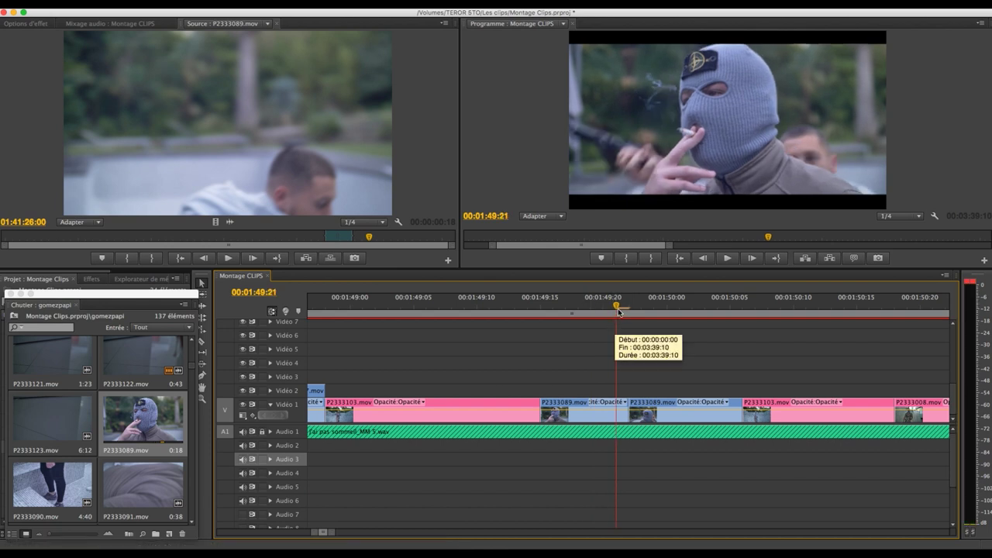
left_click(544, 308)
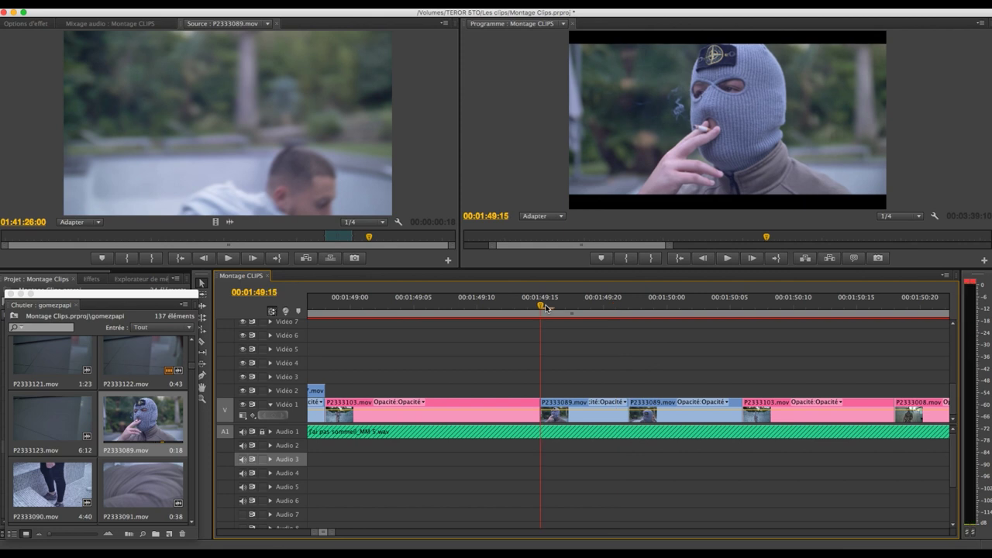
key("minus")
key("minus")
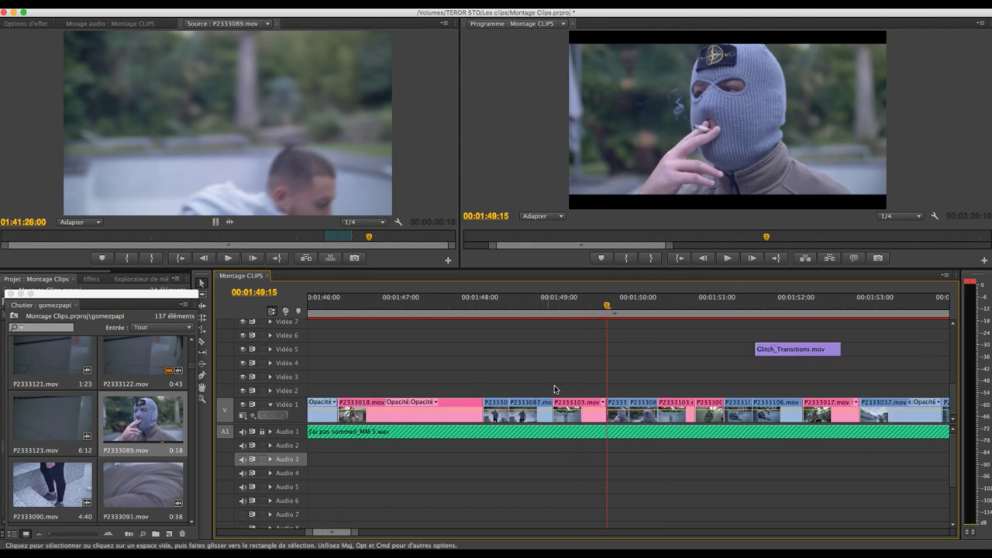
left_click(729, 306)
key("space")
mouse_move(737, 304)
left_mouse_down()
mouse_move(758, 304)
mouse_move(723, 302)
left_mouse_up()
key("space")
key("space")
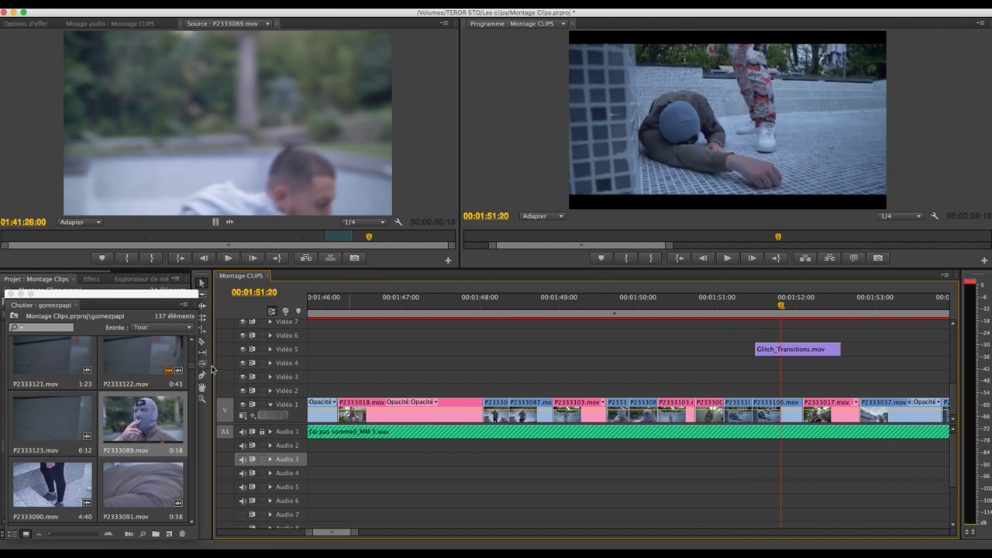
scroll(99, 390, "down", 5)
scroll(99, 389, "down", 2)
scroll(99, 390, "down", 2)
scroll(100, 390, "down", 1)
scroll(88, 412, "down", 1)
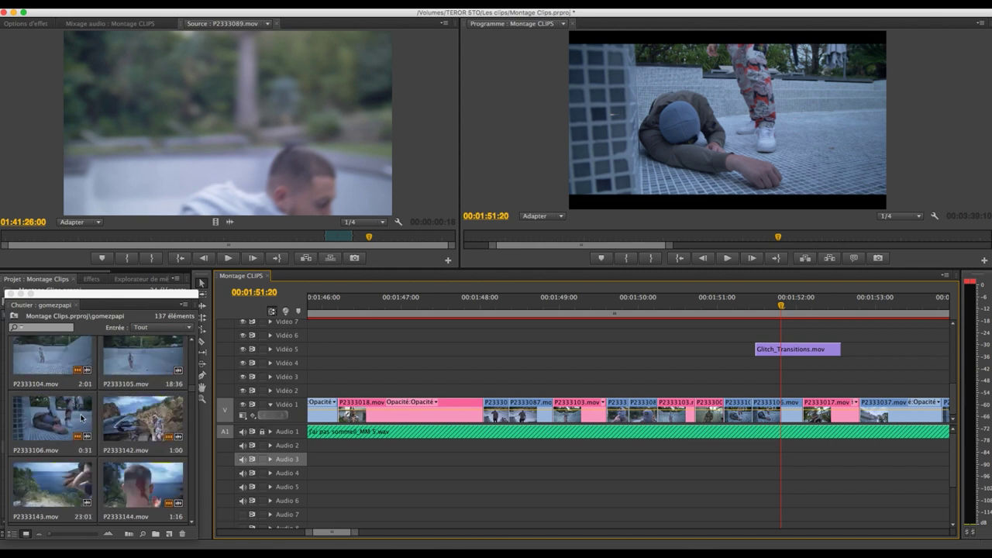
- Open P2333106.mov in the Source monitor and preview the crouching shot against the montage at 00:01:51
double_click(55, 436)
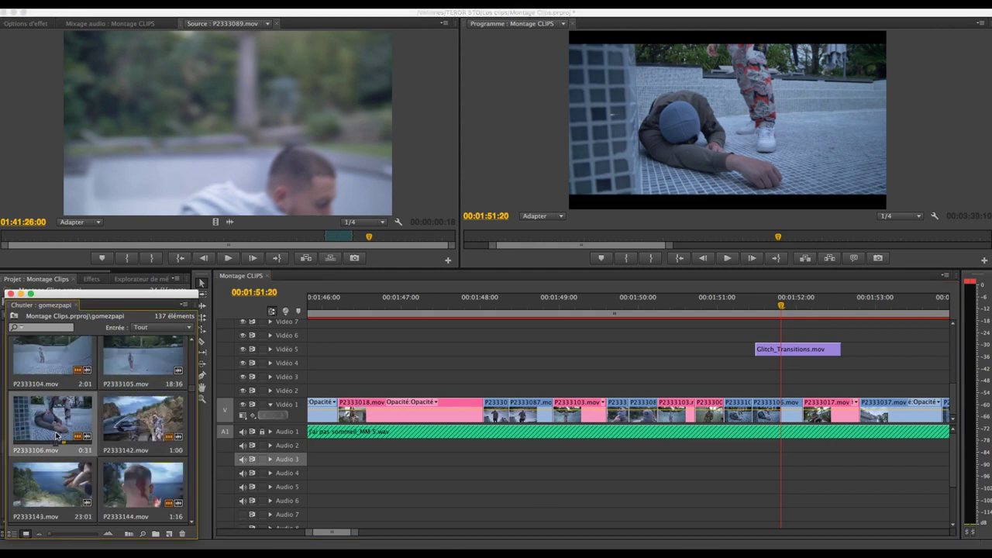
left_click(85, 241)
left_click_drag(85, 241, 91, 237)
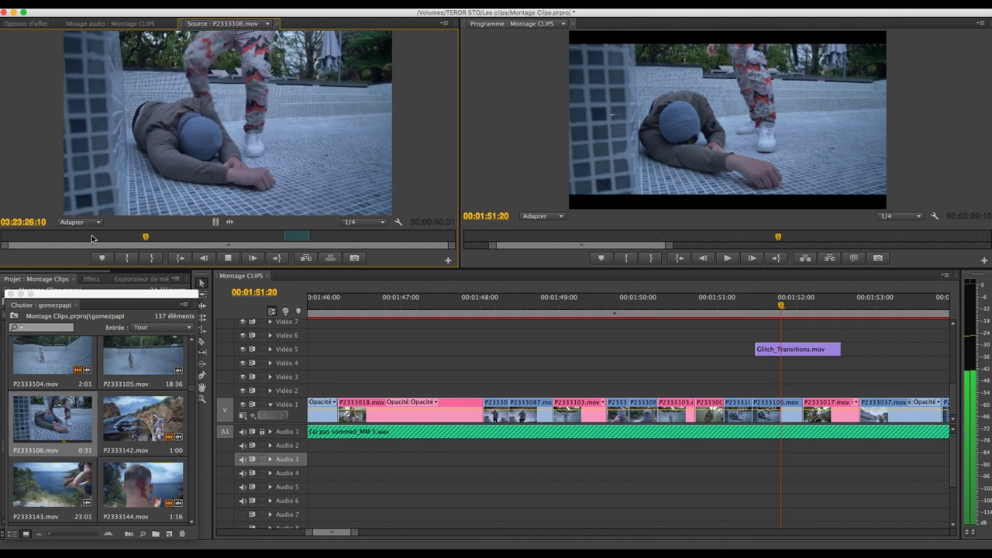
key("space")
key("space")
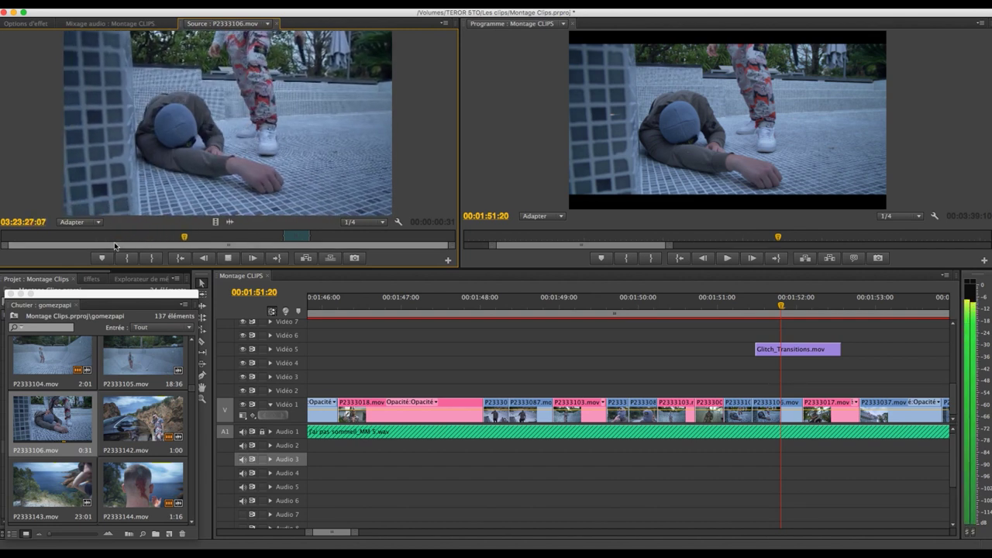
left_click_drag(220, 246, 132, 241)
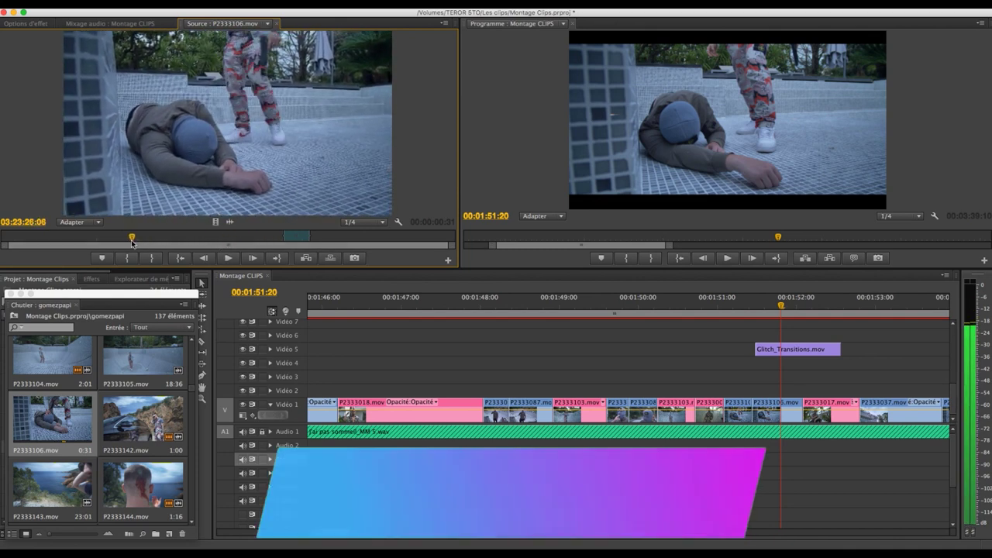
left_click_drag(131, 239, 201, 240)
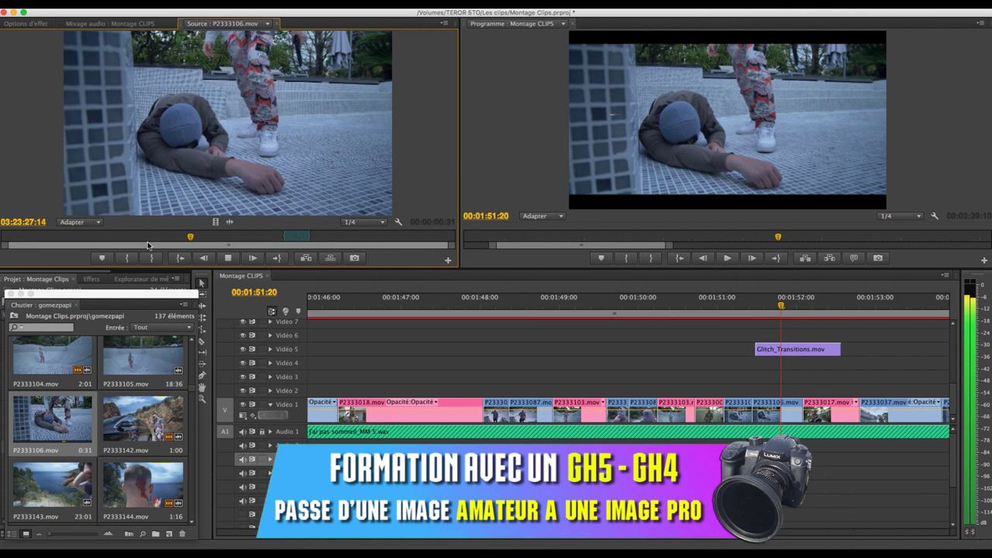
left_click(717, 306)
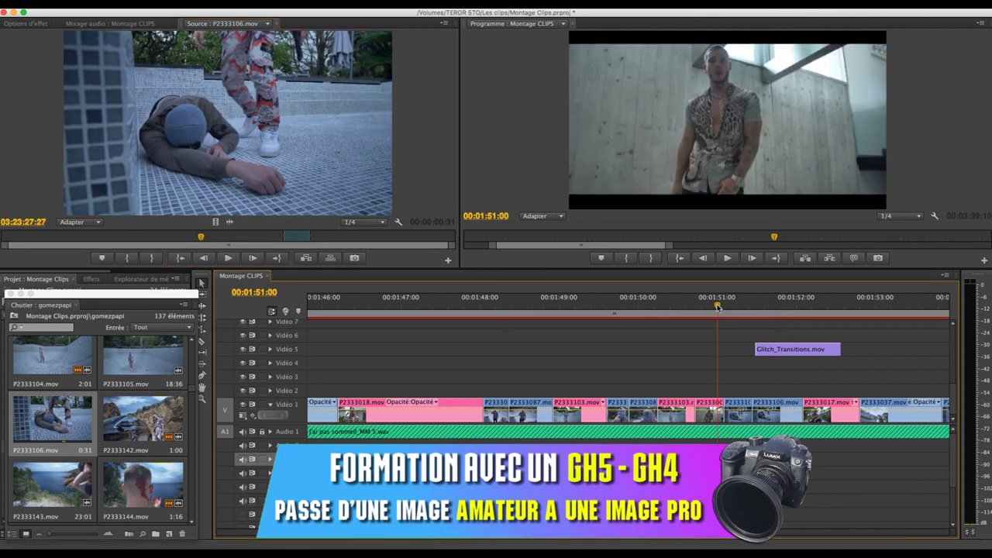
key("space")
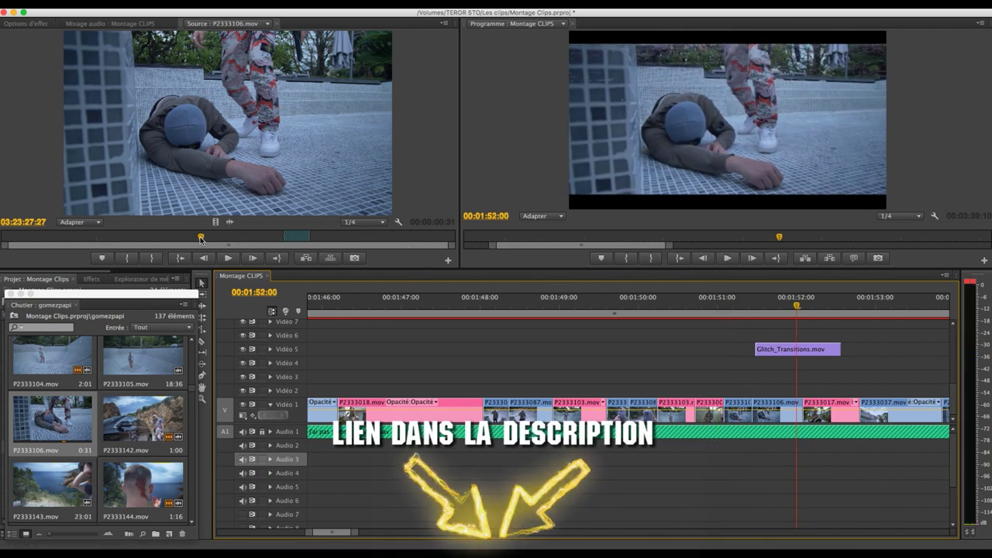
- Mark a 28-frame In/Out range starting at 03:23:25:37 and play it back
left_click(166, 238)
left_click_drag(158, 240, 127, 239)
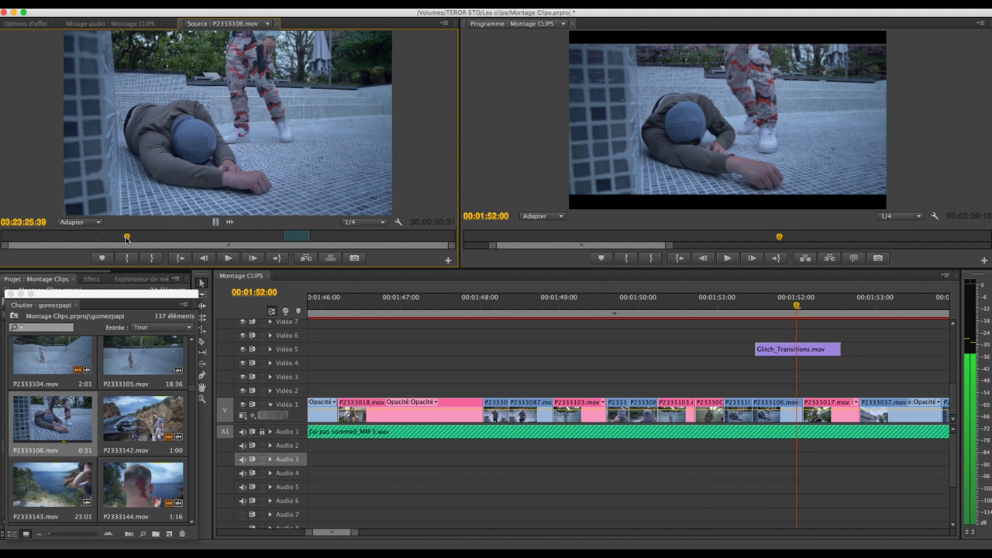
key("i")
key("space")
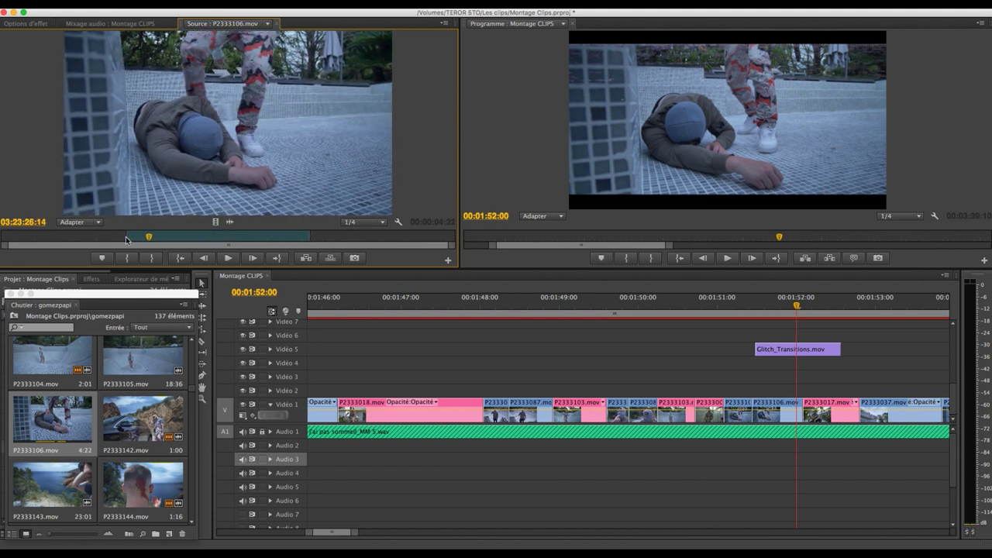
key("o")
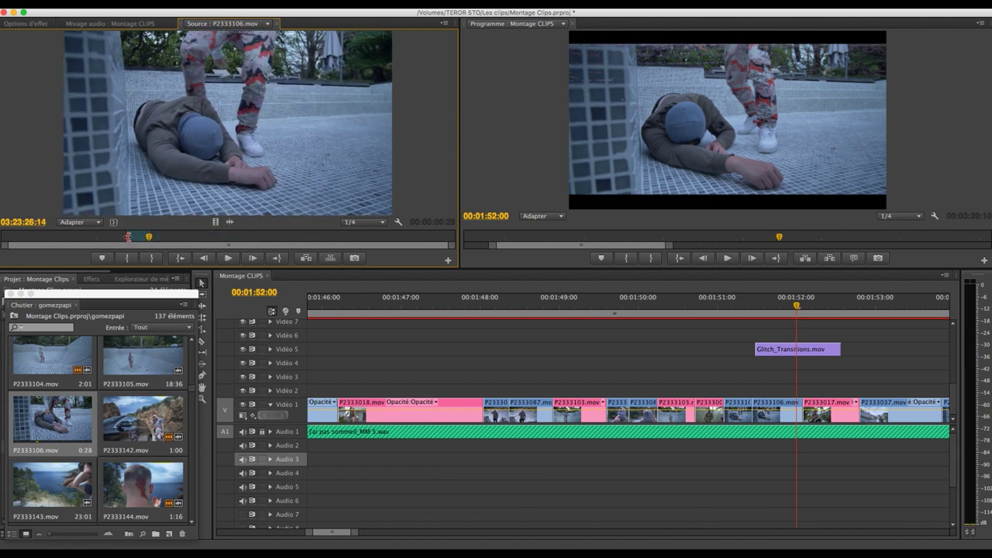
key("space")
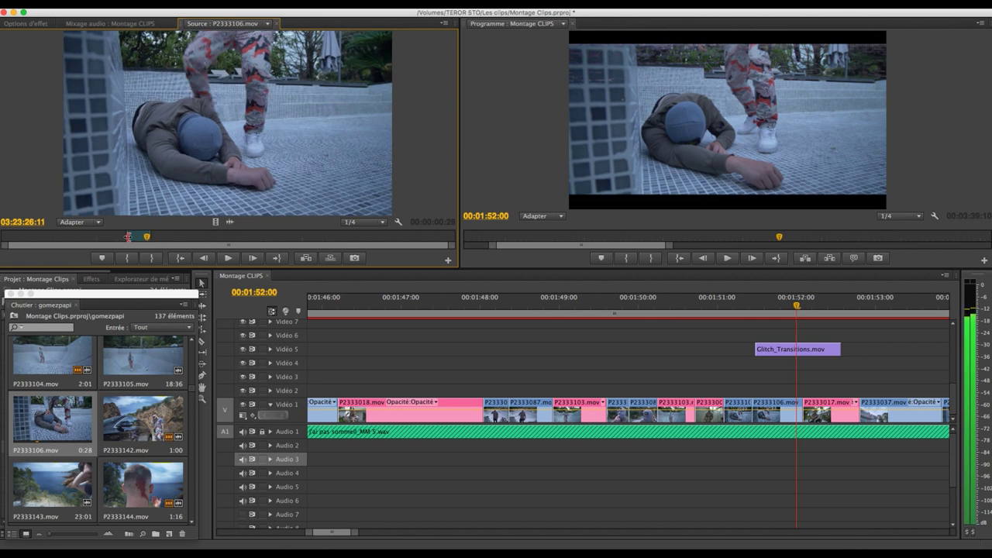
- Tighten the P2333106.mov range and drop its video onto Video 3 just before 01:52
left_click_drag(128, 236, 134, 236)
left_click_drag(220, 222, 729, 381)
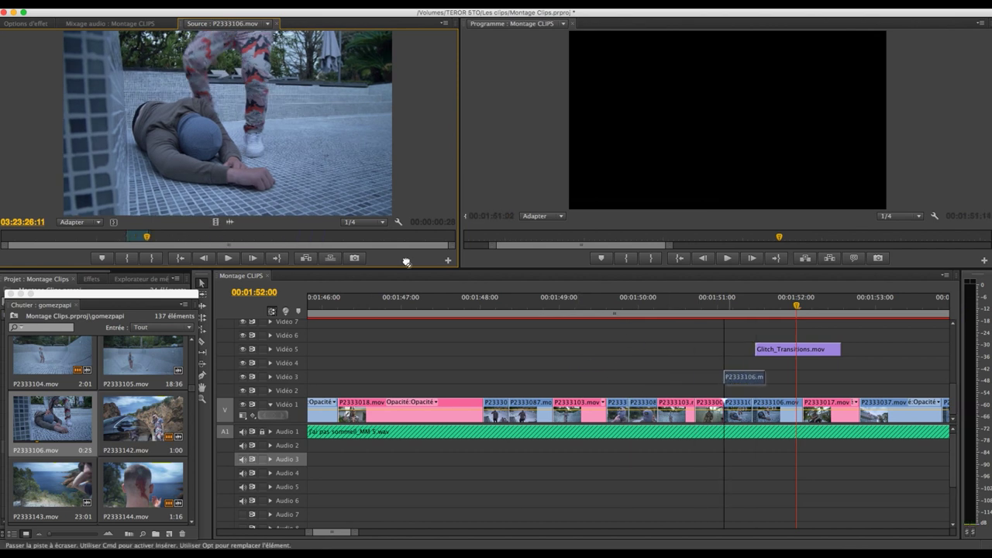
left_click_drag(147, 237, 156, 240)
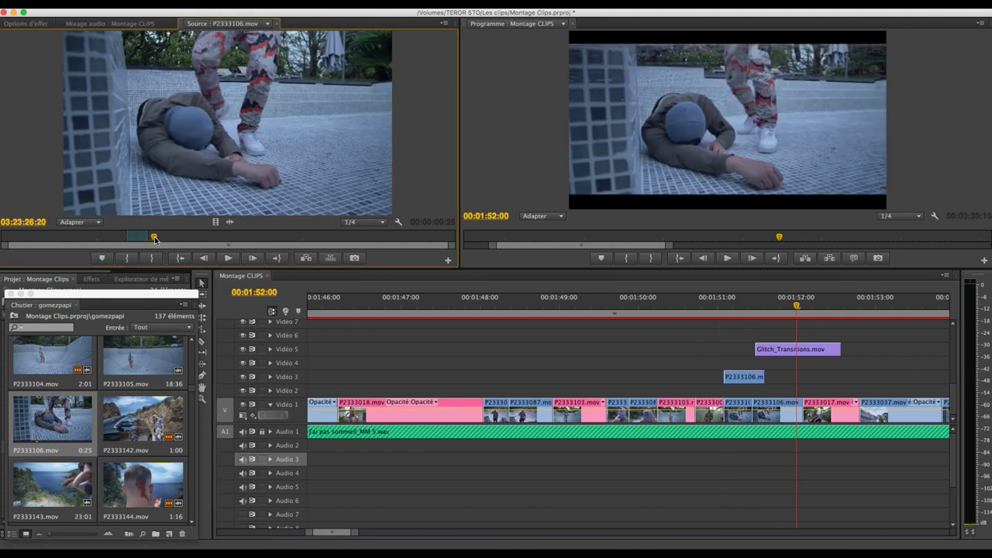
left_click_drag(155, 240, 156, 240)
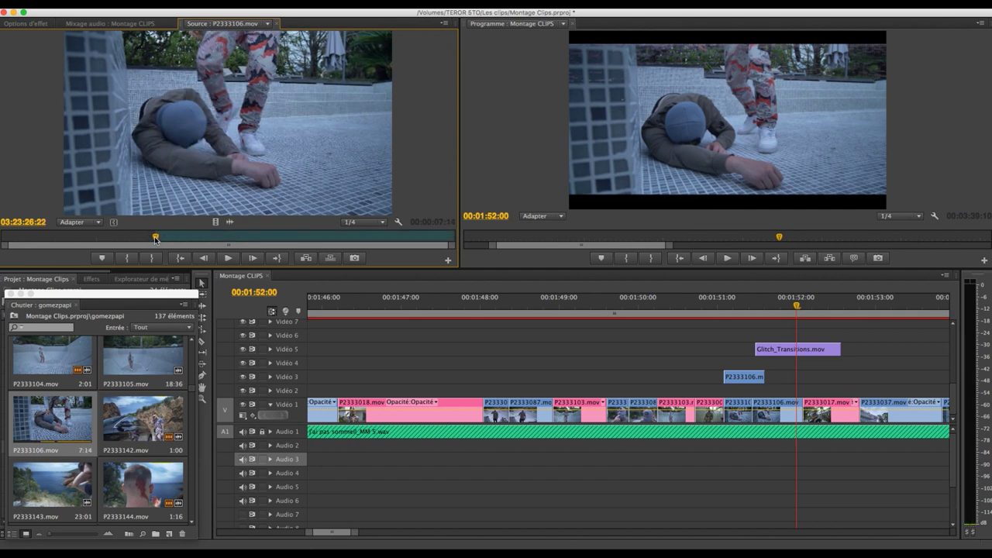
- Fine-tune the source frame and add a second P2333106 piece beside the first on Video 3
key("space")
key("space")
key("j")
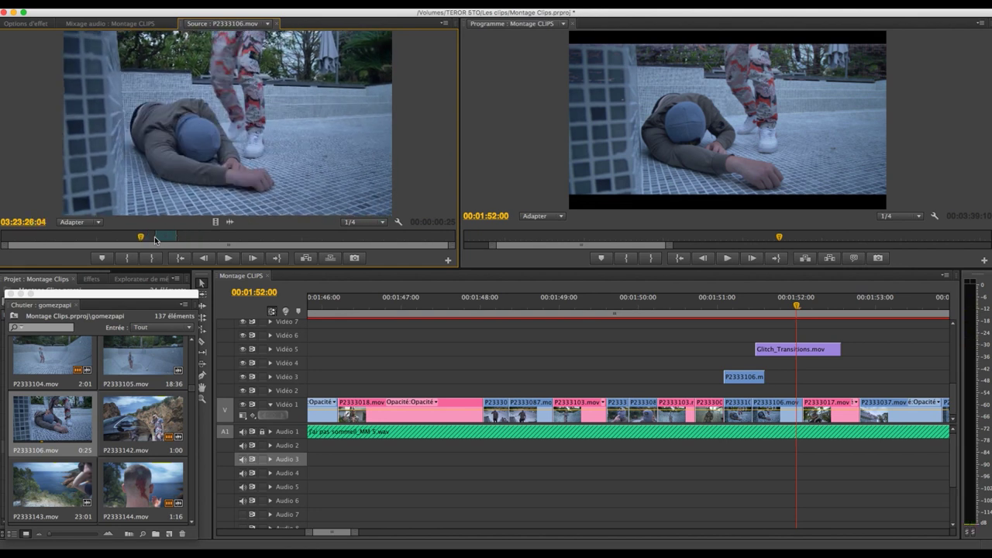
key("l")
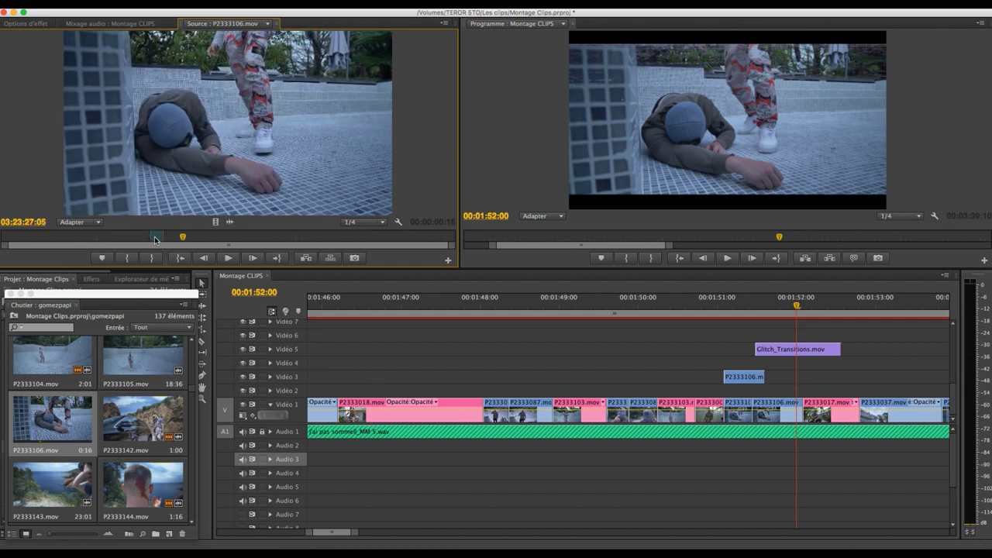
mouse_move(520, 313)
left_mouse_down()
mouse_move(792, 380)
mouse_move(736, 341)
left_mouse_up()
left_click(712, 310)
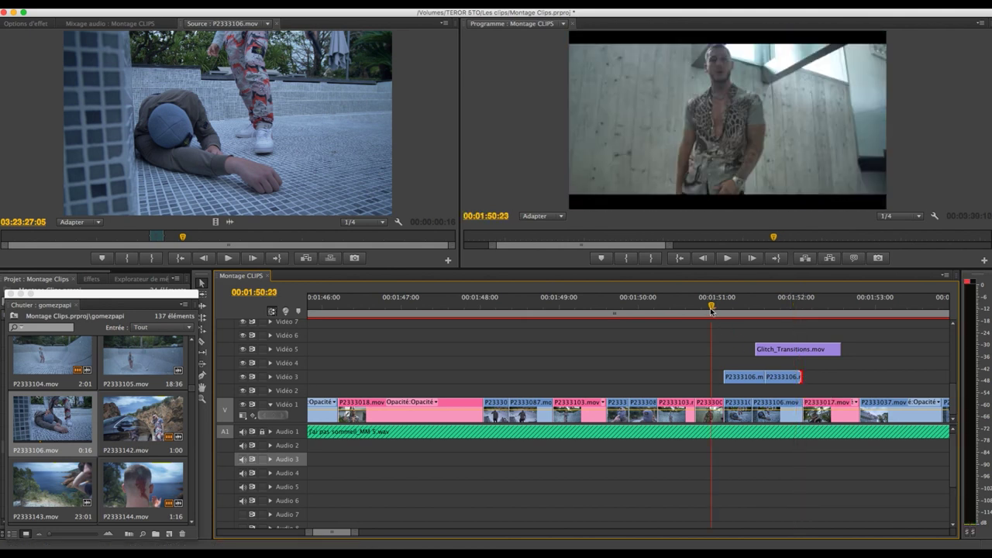
- Review the cutaways, delete the first piece, and trim the remaining cutaway's start to the playhead
key("=")
key("space")
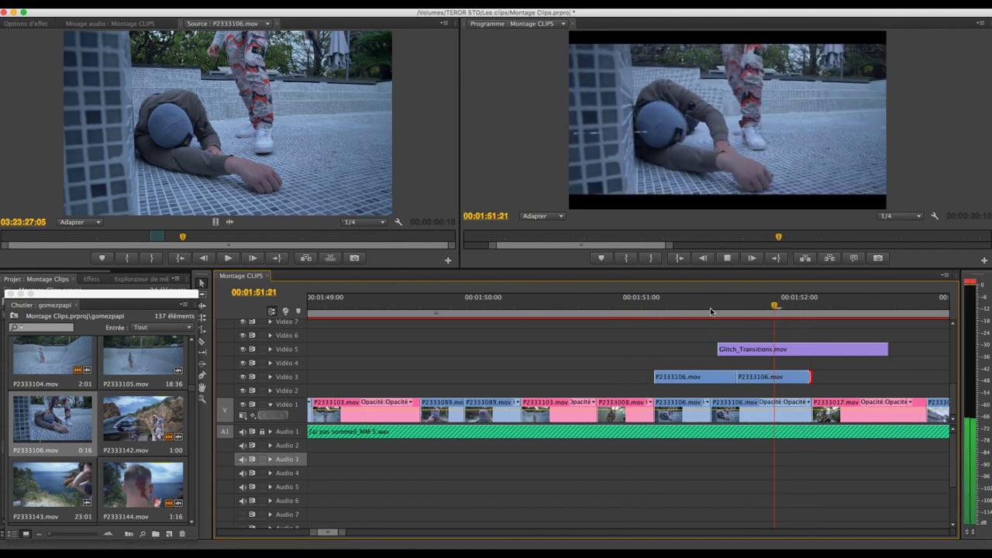
key("space")
left_click(714, 378)
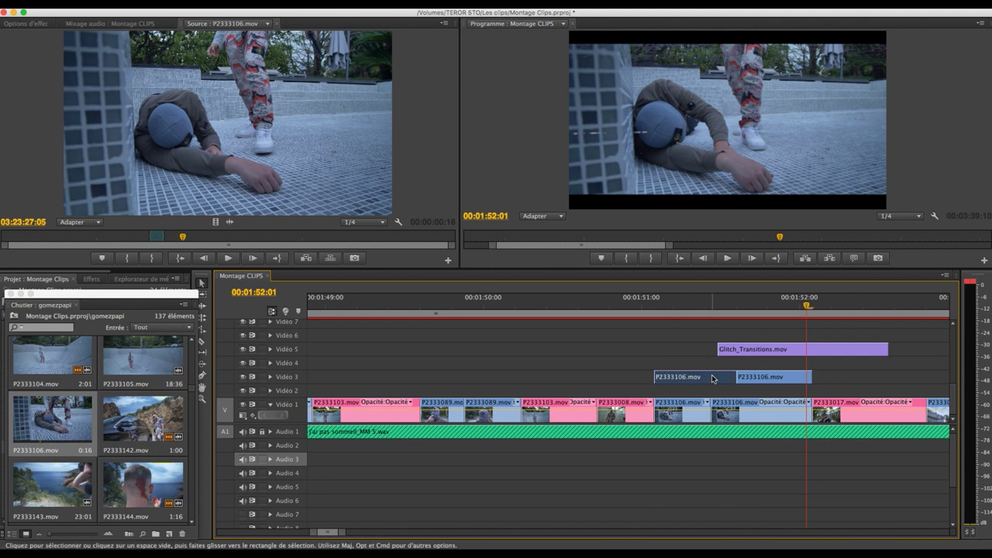
key("Delete")
left_click_drag(679, 304, 709, 309)
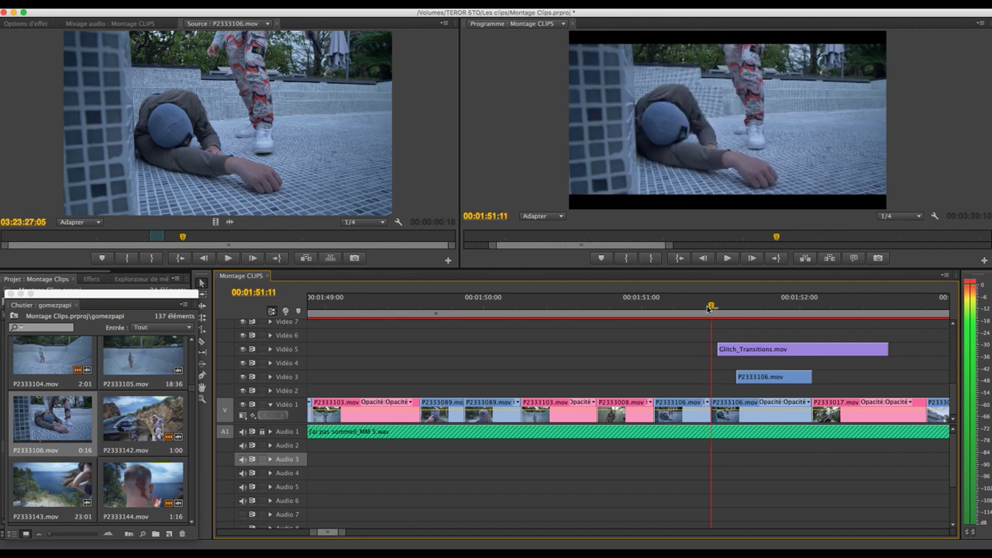
key("space")
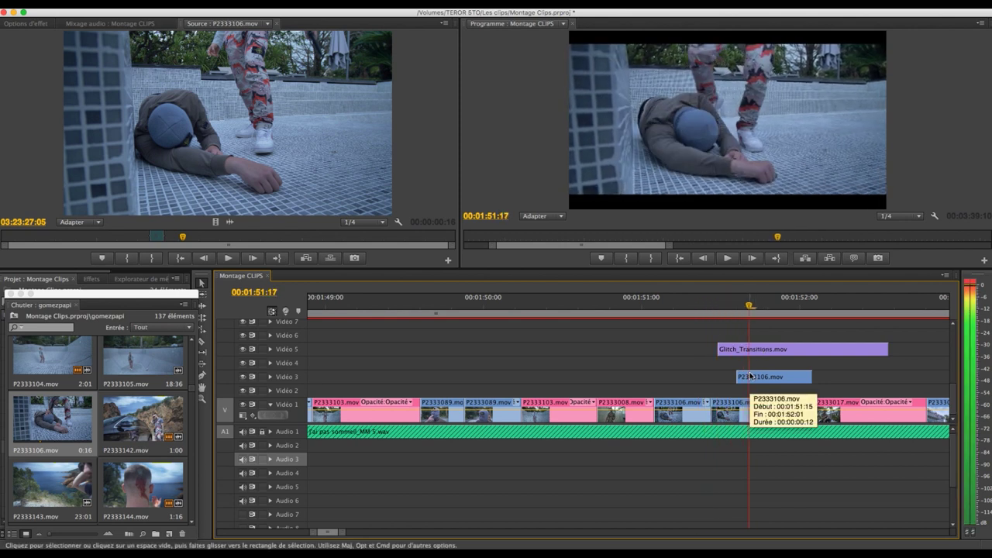
left_click_drag(737, 377, 810, 377)
- Cue the source clip to 03:23:27:00, replay from 1:50:21, and select the Video 3 cutaway
left_click_drag(182, 239, 145, 237)
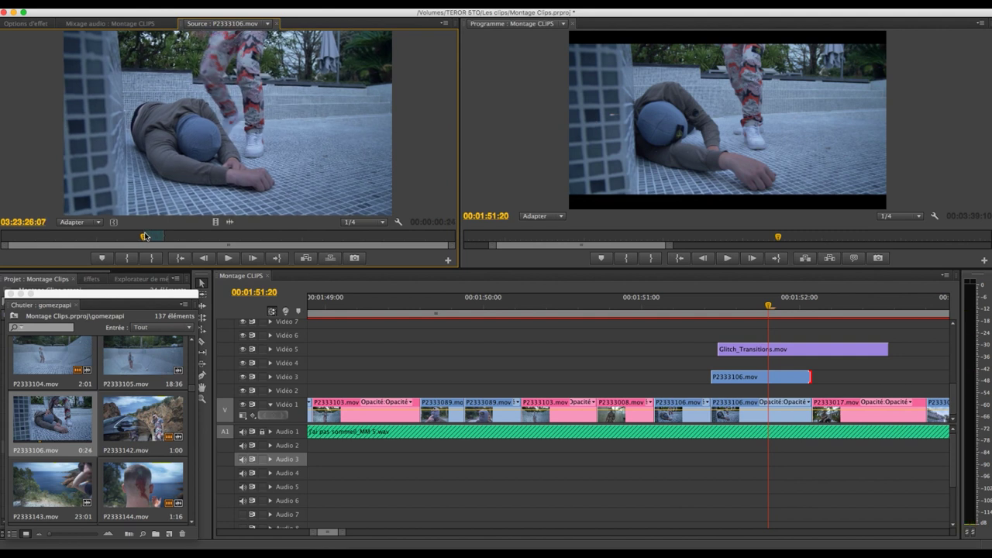
left_click_drag(144, 237, 179, 237)
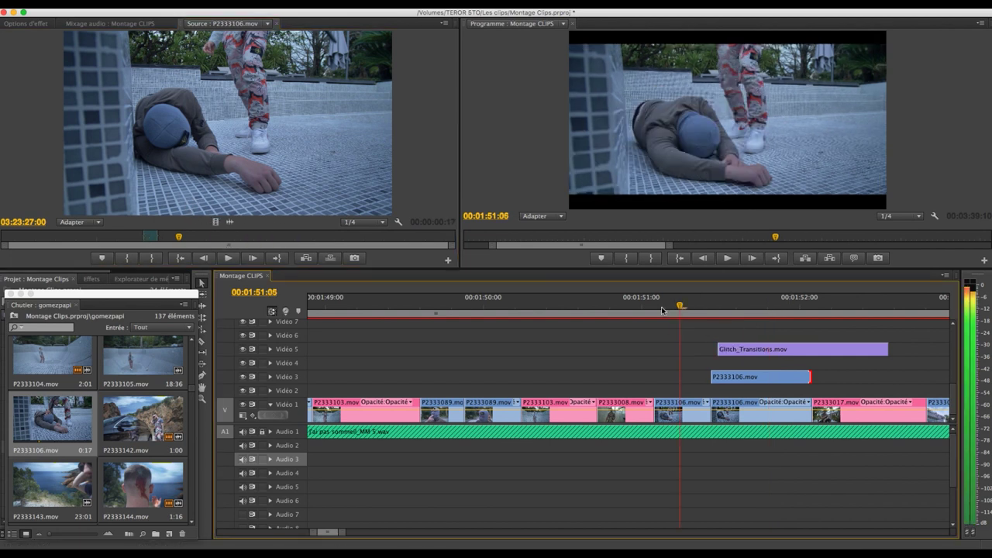
left_click_drag(664, 313, 616, 312)
key("space")
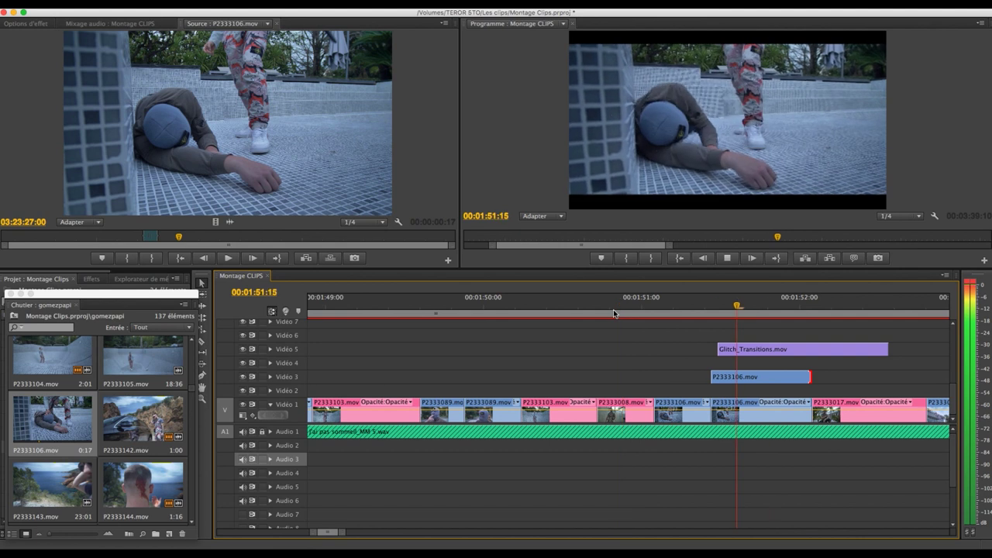
key("space")
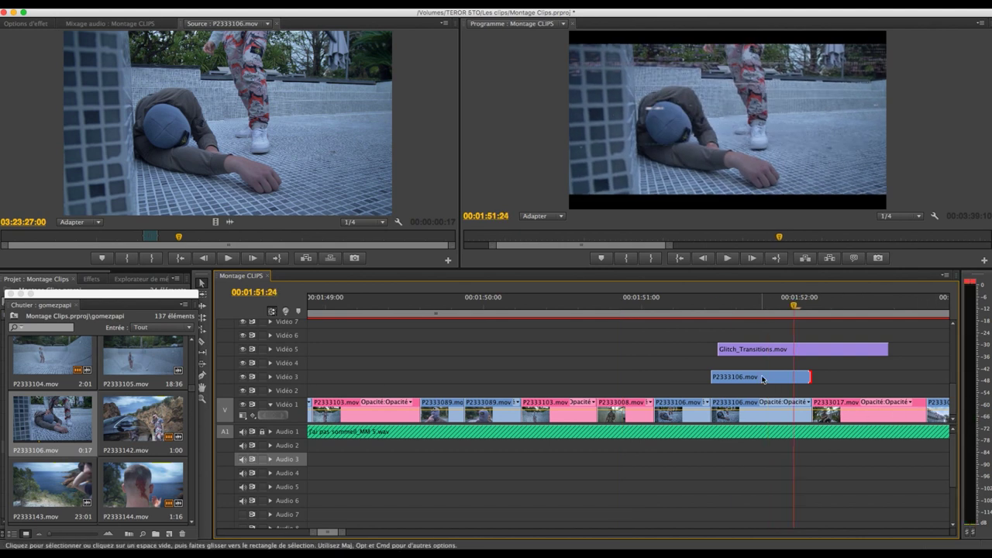
left_click(762, 379)
- Delete the P2333106.mov cutaway from Video 3 and zoom the timeline around 02:07:14
key("Delete")
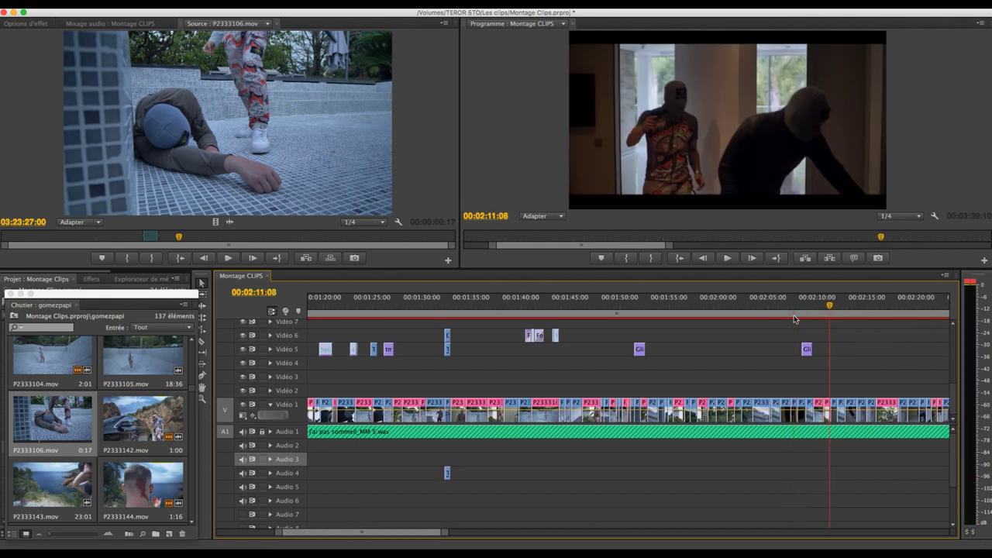
key("j")
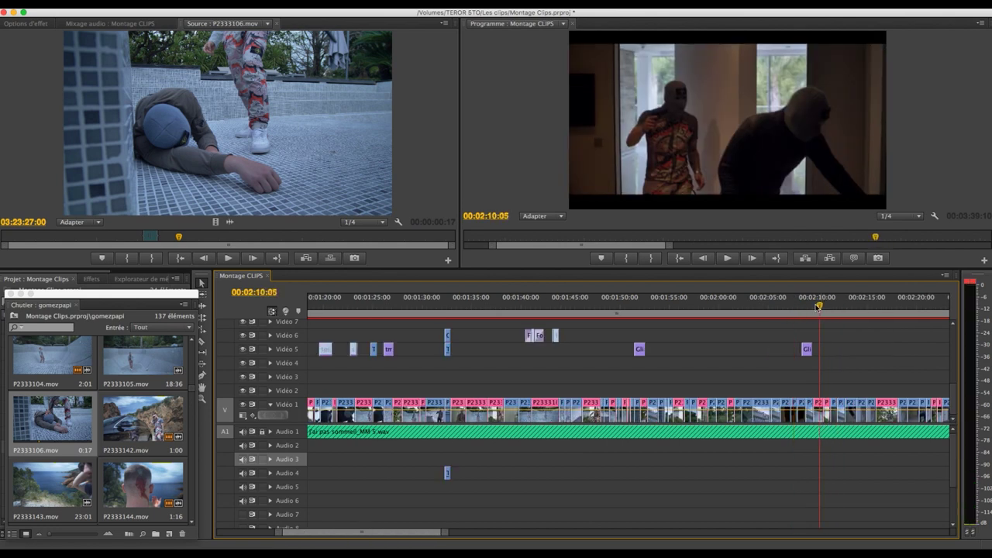
left_click_drag(810, 308, 795, 312)
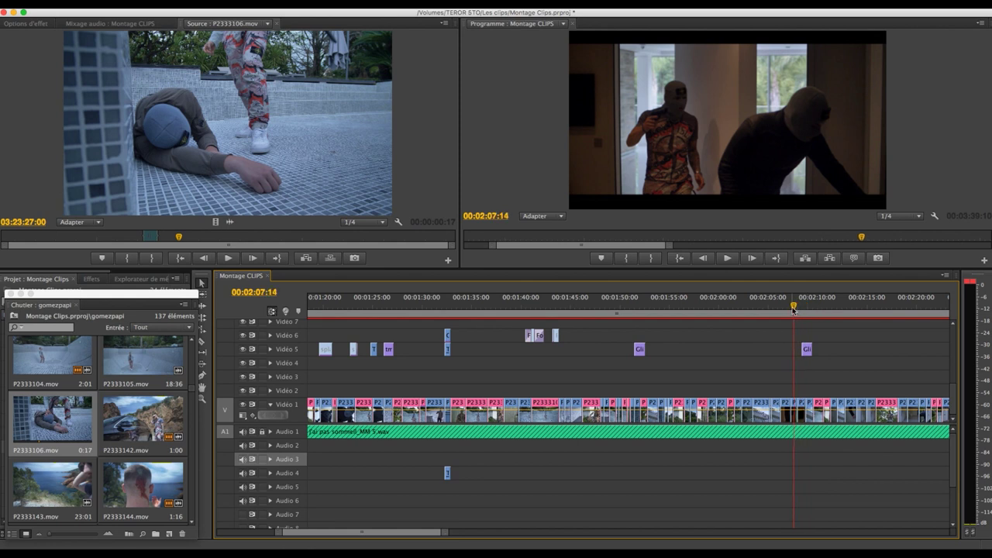
key("equal")
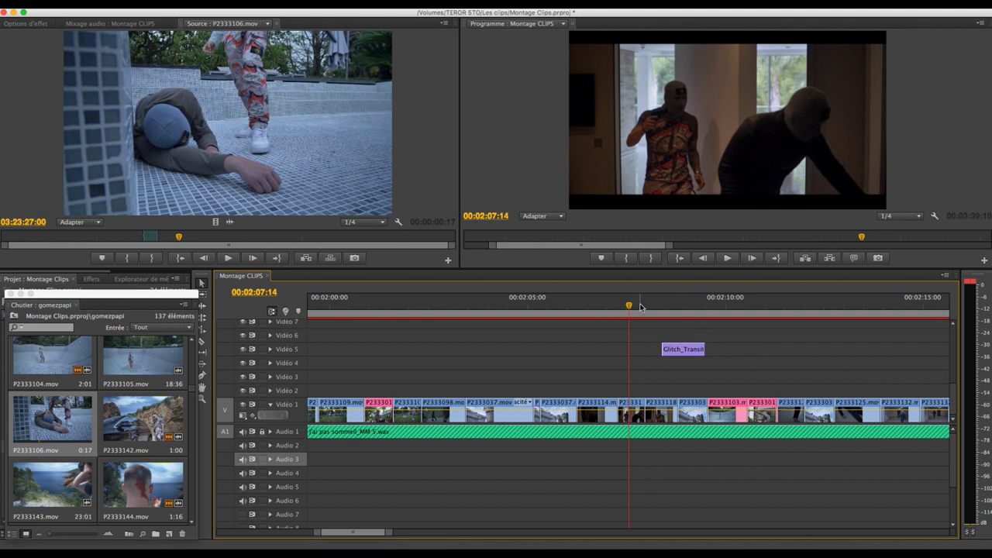
key("equal")
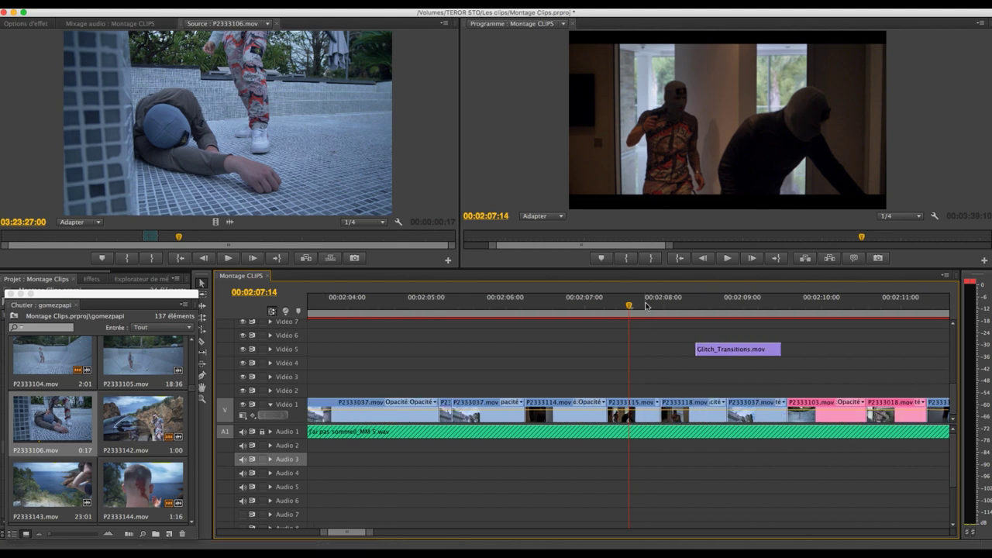
key("minus")
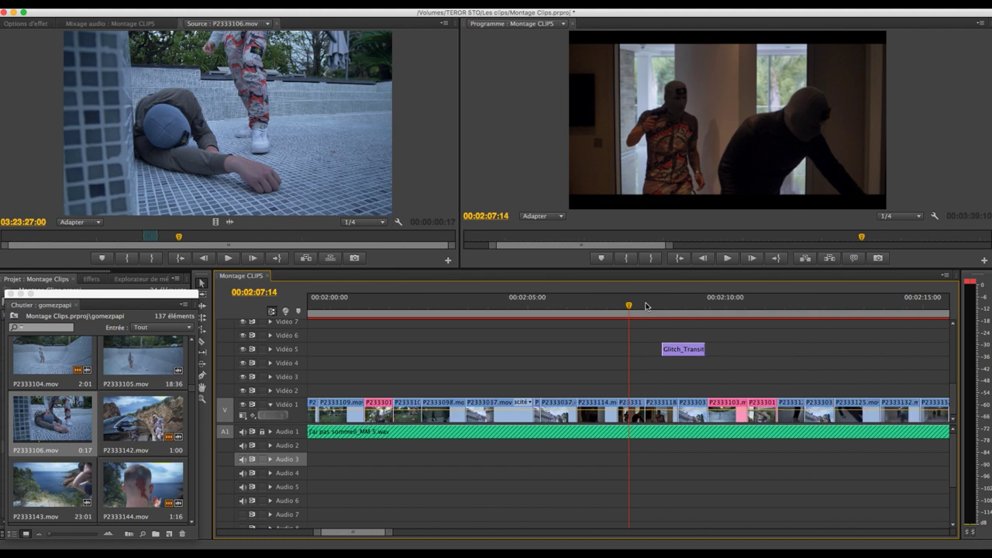
- Play the montage from 2:06:05 to 2:14:08, then park at 2:13:01 on the hand-on-tiles shot
left_click(576, 304)
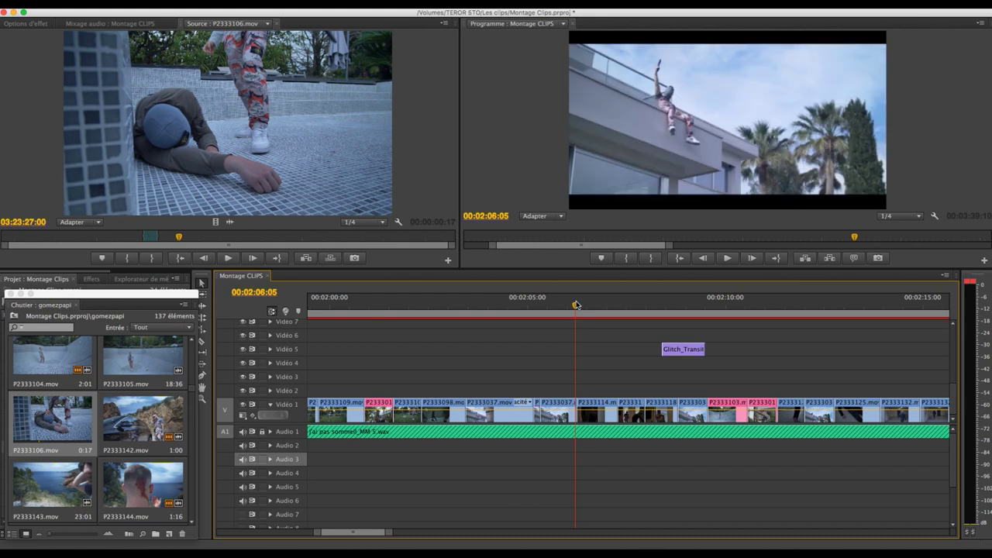
key("space")
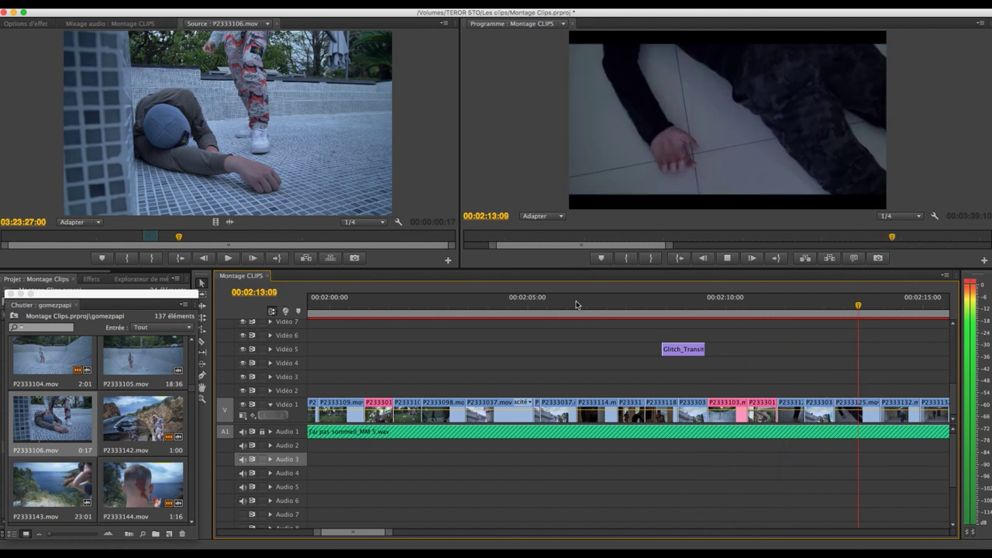
key("space")
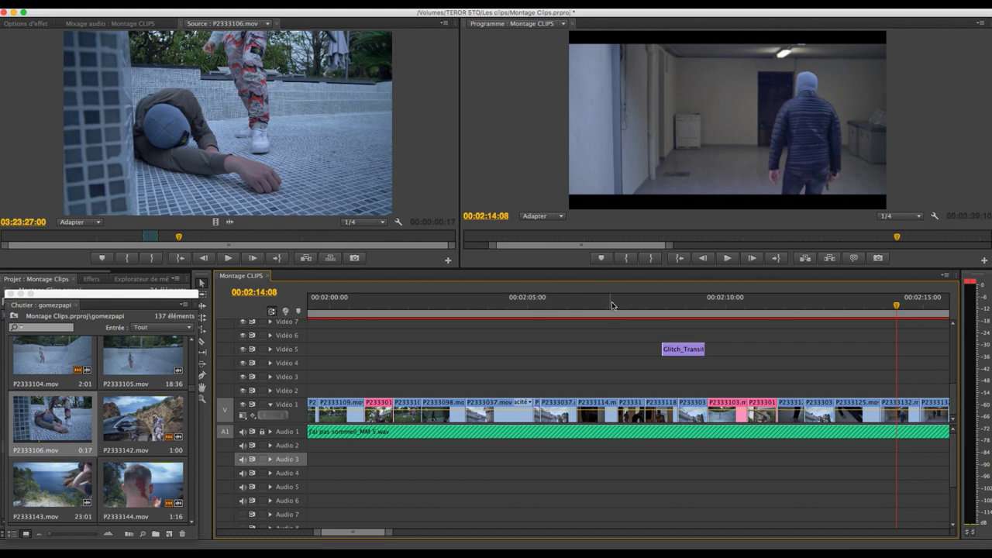
left_click_drag(624, 305, 658, 304)
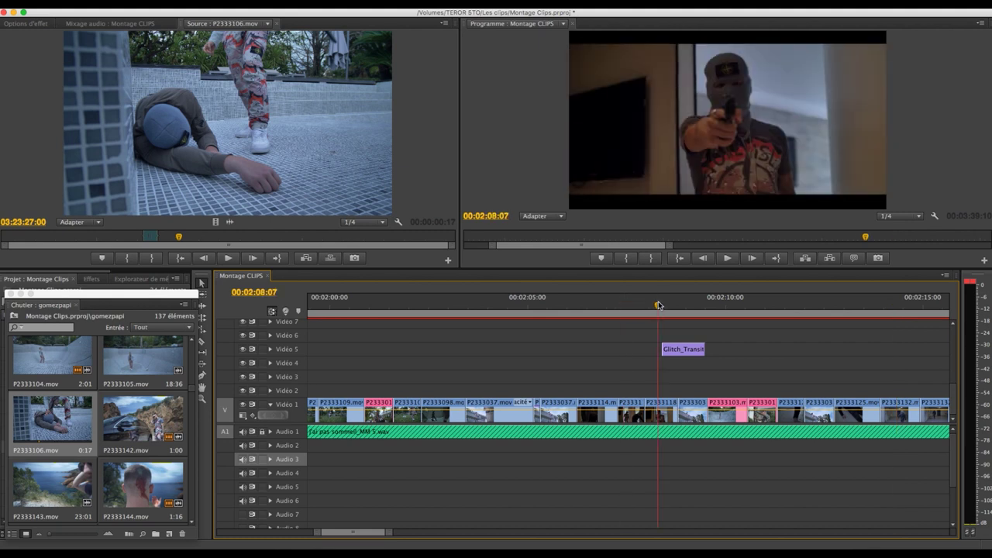
left_click(783, 306)
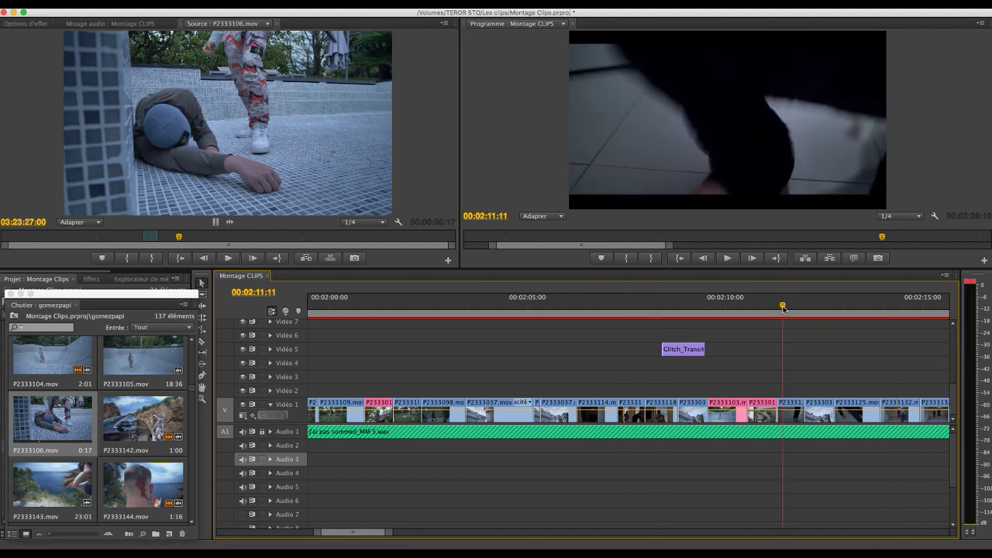
left_click_drag(783, 307, 793, 306)
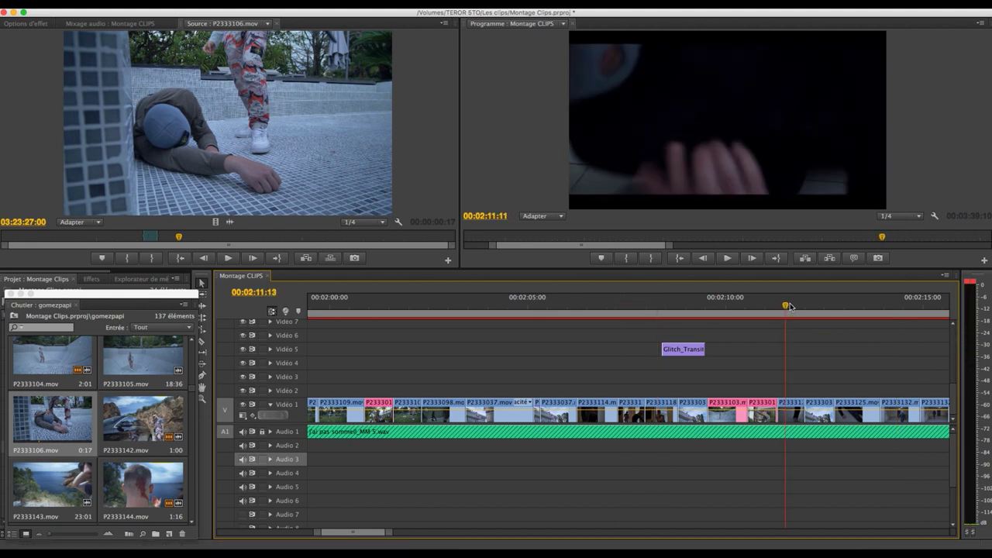
left_click(845, 306)
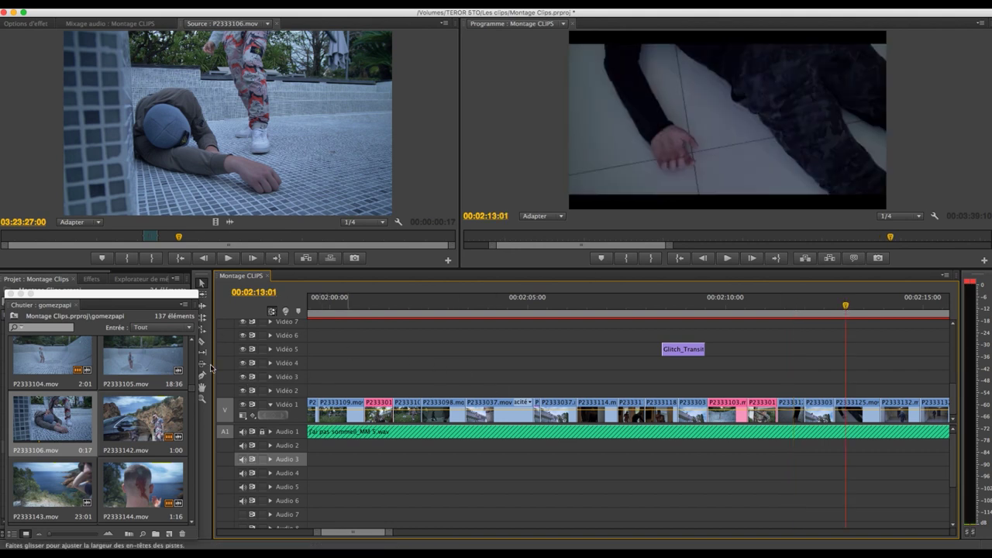
- Open P2333125.mov from the Project bin in the Source monitor
scroll(126, 393, "down", 2)
scroll(124, 396, "down", 2)
scroll(122, 400, "down", 2)
scroll(119, 403, "down", 2)
scroll(120, 403, "down", 3)
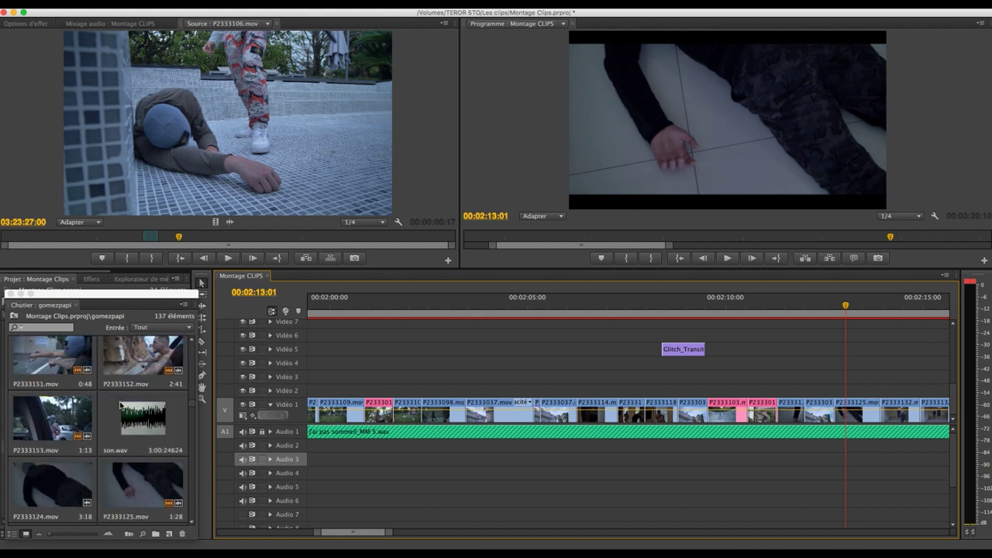
scroll(120, 404, "down", 1)
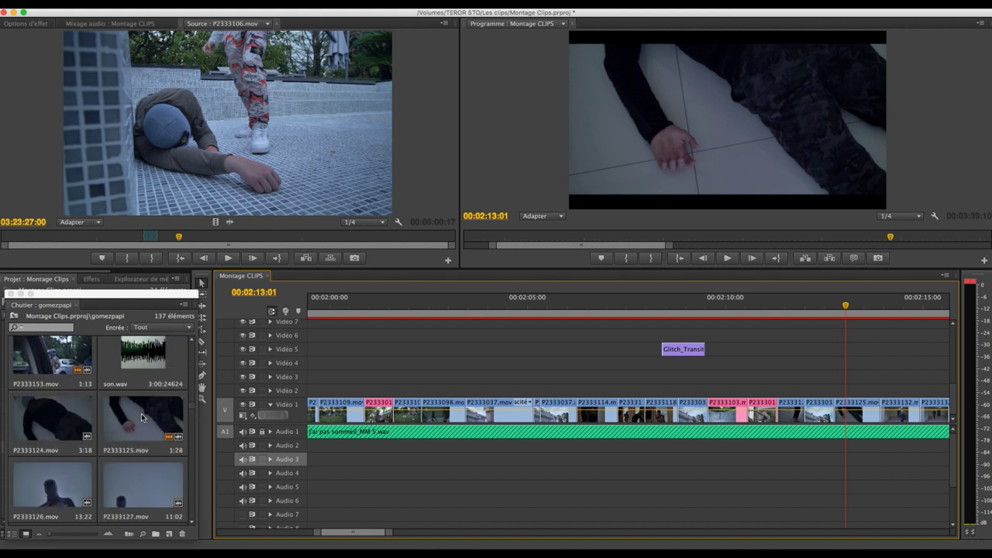
left_click(142, 417)
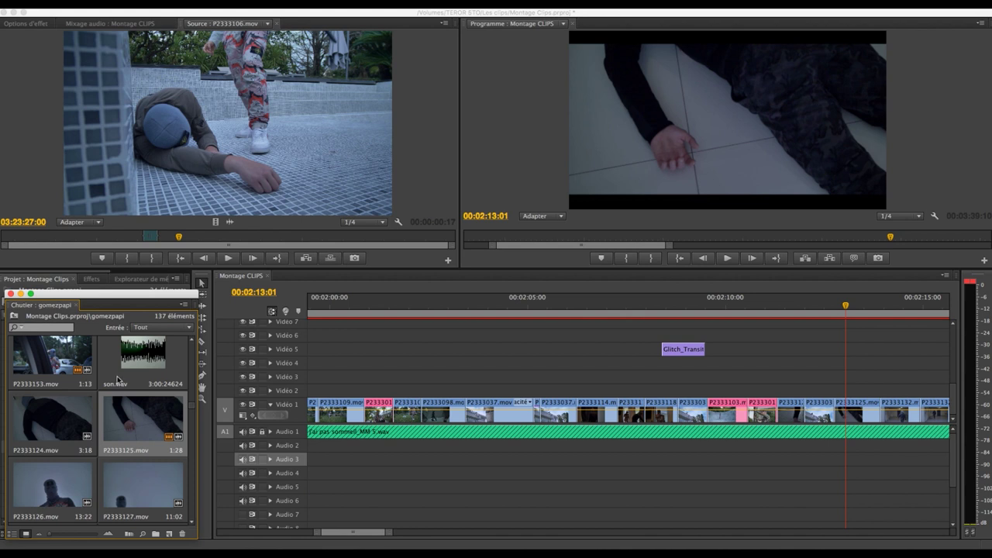
double_click(127, 416)
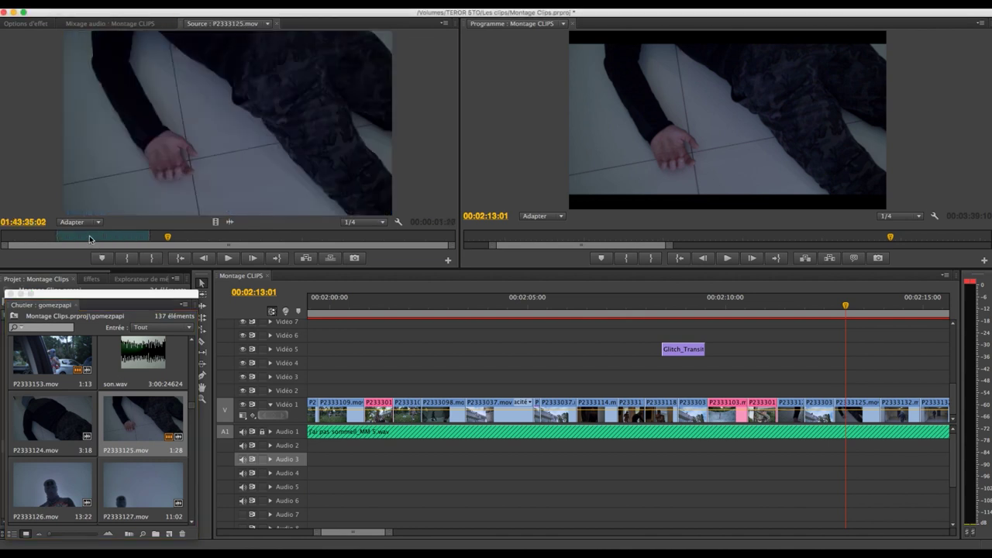
- Scrub through the P2333125.mov footage to find a usable cutaway frame
left_click_drag(90, 239, 200, 237)
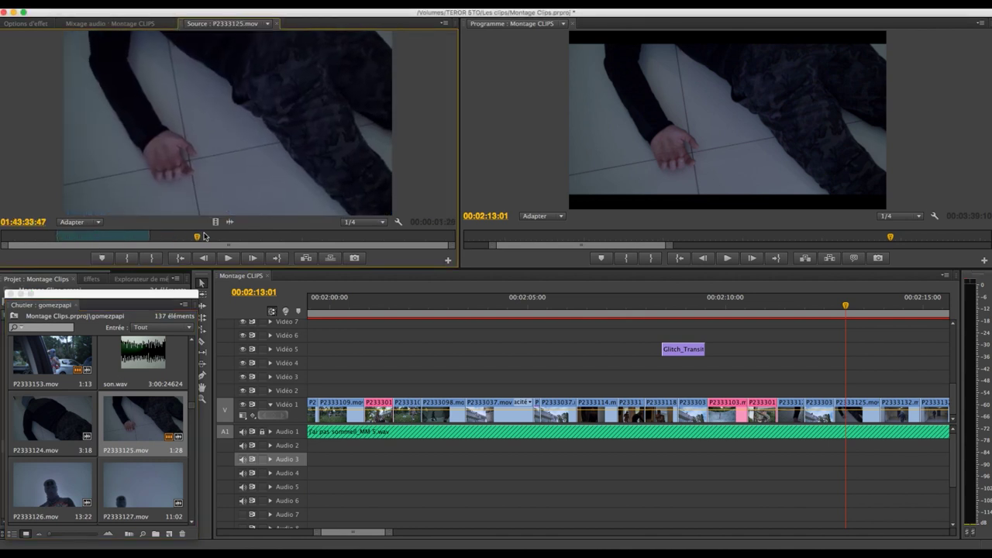
mouse_move(204, 236)
left_mouse_down()
mouse_move(106, 224)
mouse_move(222, 245)
mouse_move(191, 241)
left_mouse_up()
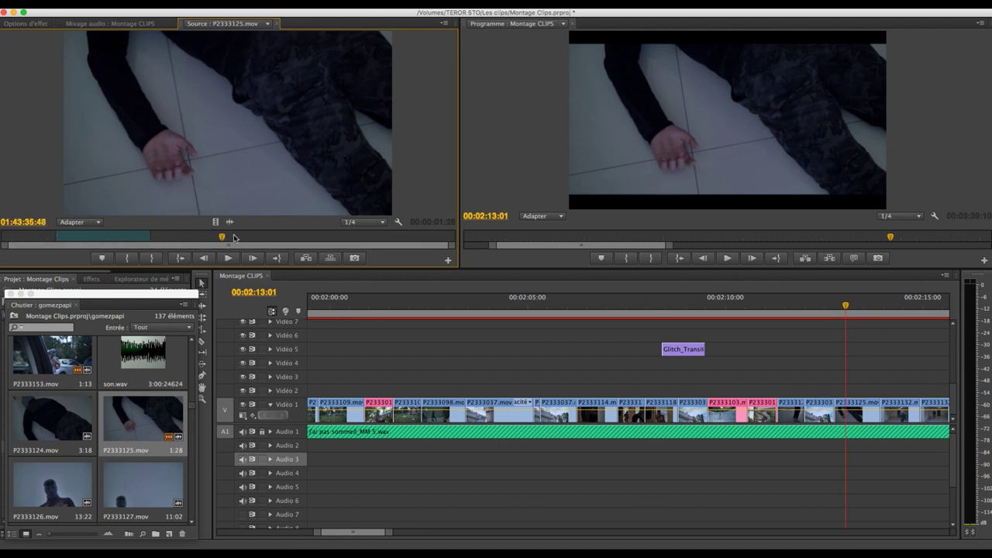
left_click_drag(224, 238, 238, 236)
left_click_drag(194, 242, 190, 245)
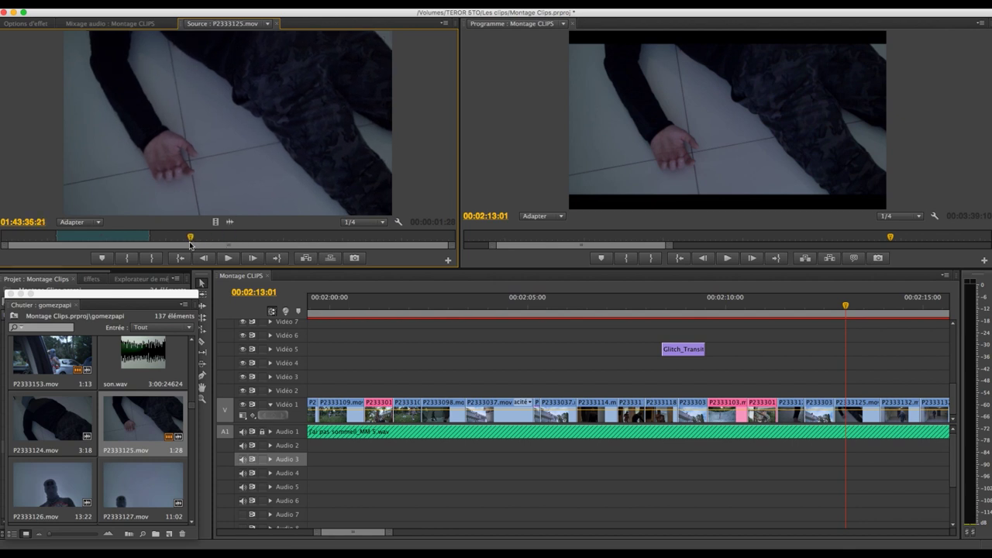
scroll(89, 418, "down", 1)
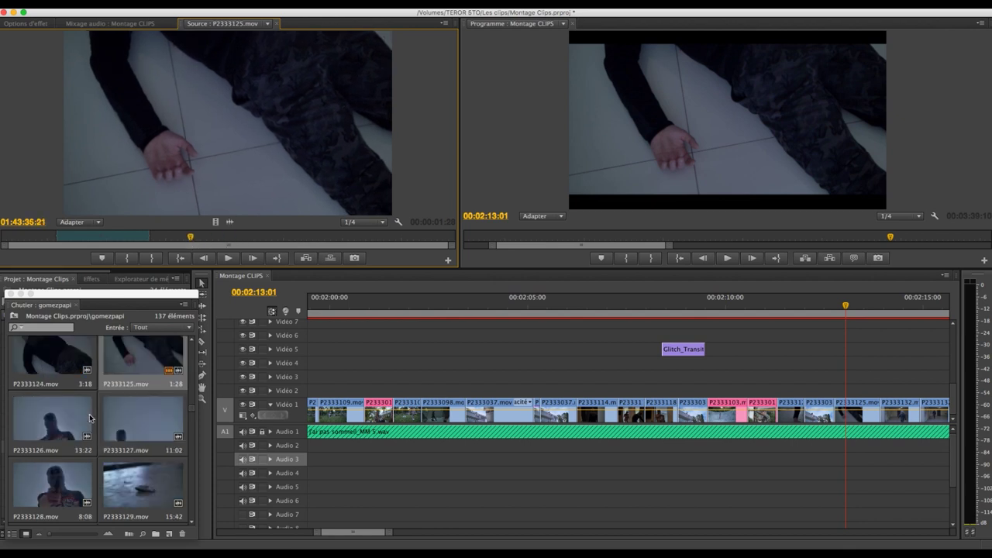
- Preview P2333128.mov and P2333122.mov in the Source monitor
left_click(62, 494)
left_click_drag(121, 234, 158, 237)
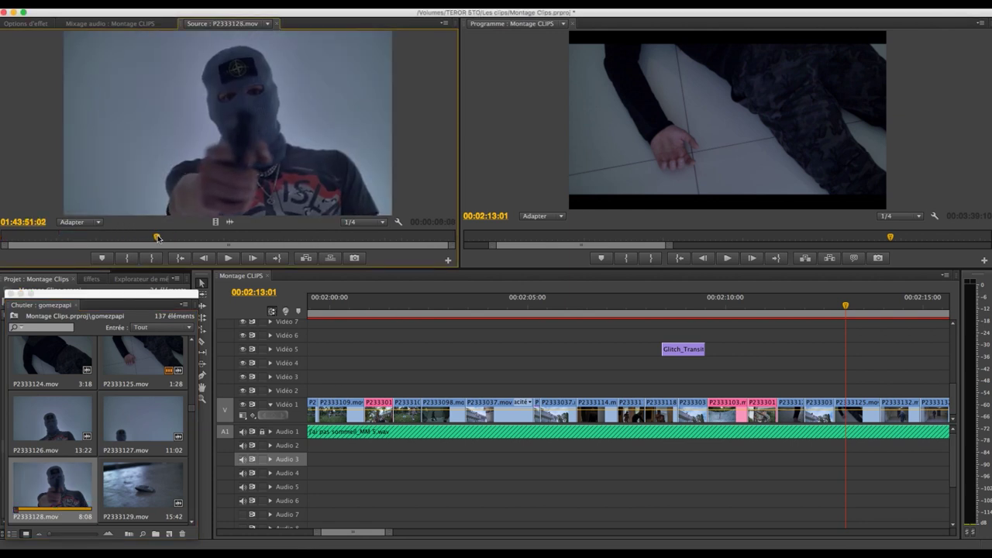
scroll(143, 422, "up", 3)
double_click(143, 423)
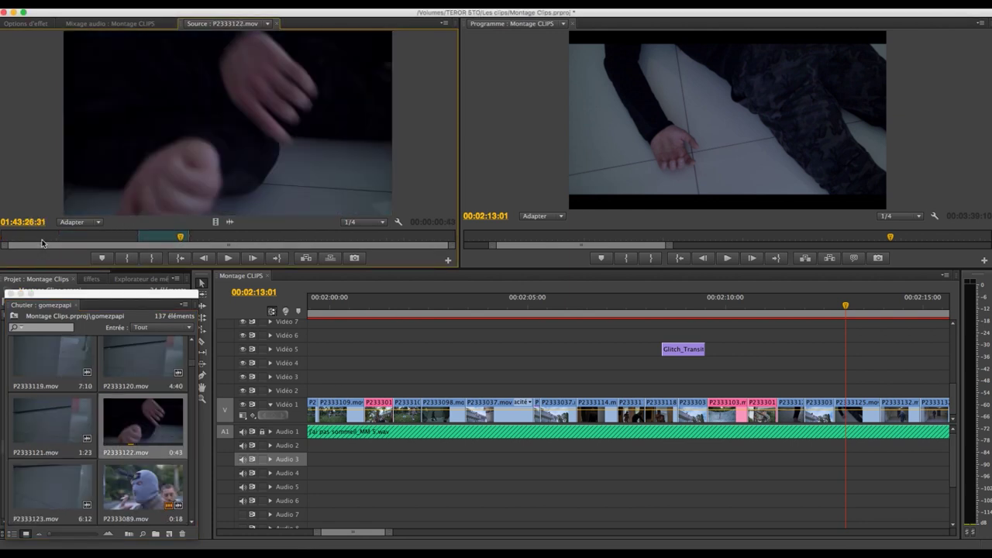
left_click_drag(59, 237, 70, 240)
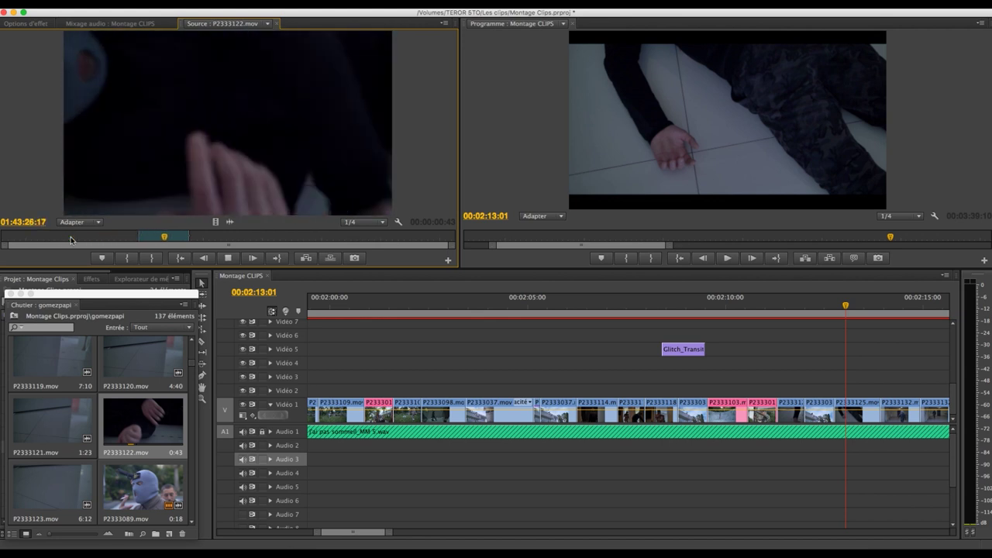
key("space")
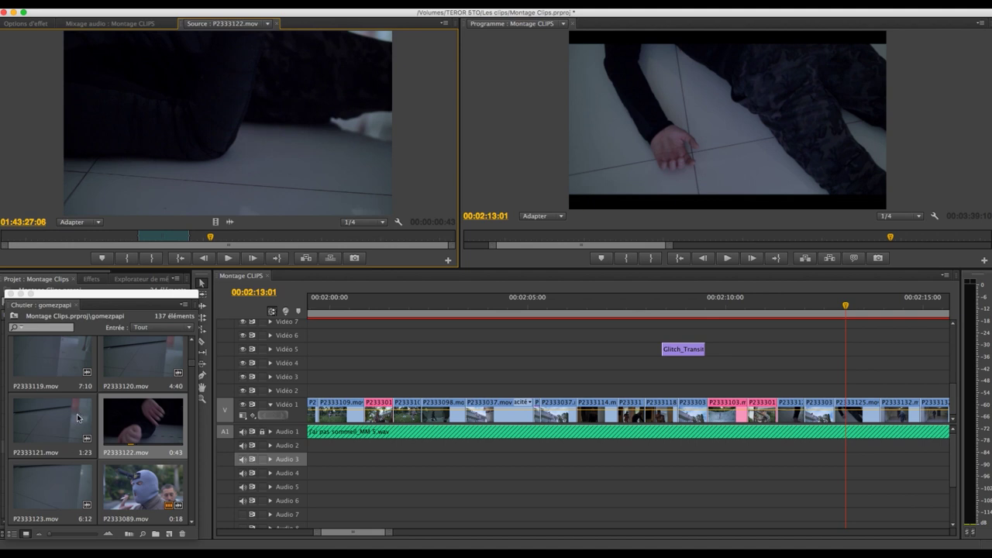
- Preview P2333121.mov and P2333123.mov as alternative cutaways
mouse_move(77, 418)
left_mouse_down()
mouse_move(77, 239)
mouse_move(113, 240)
left_mouse_up()
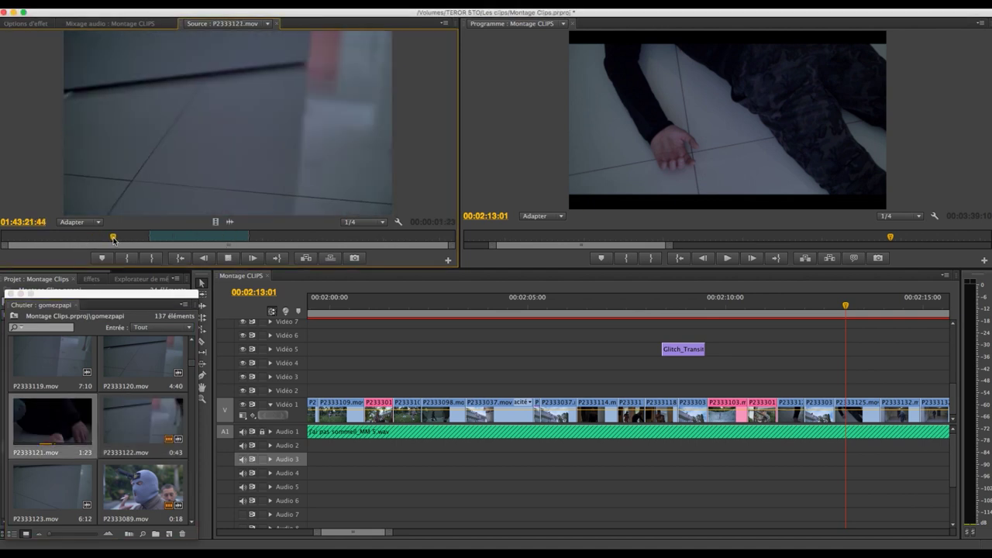
key("space")
scroll(59, 480, "down", 1)
double_click(62, 438)
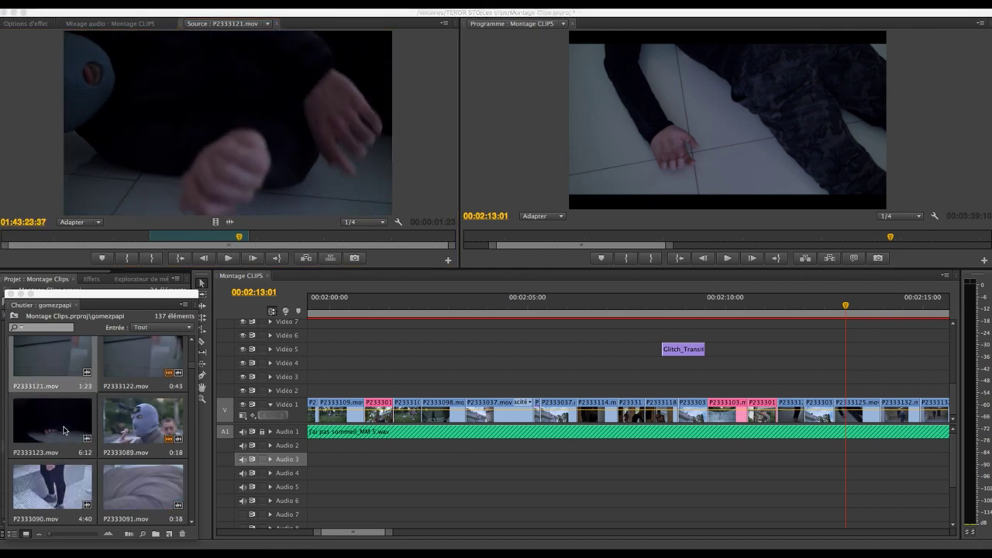
left_click_drag(77, 238, 90, 238)
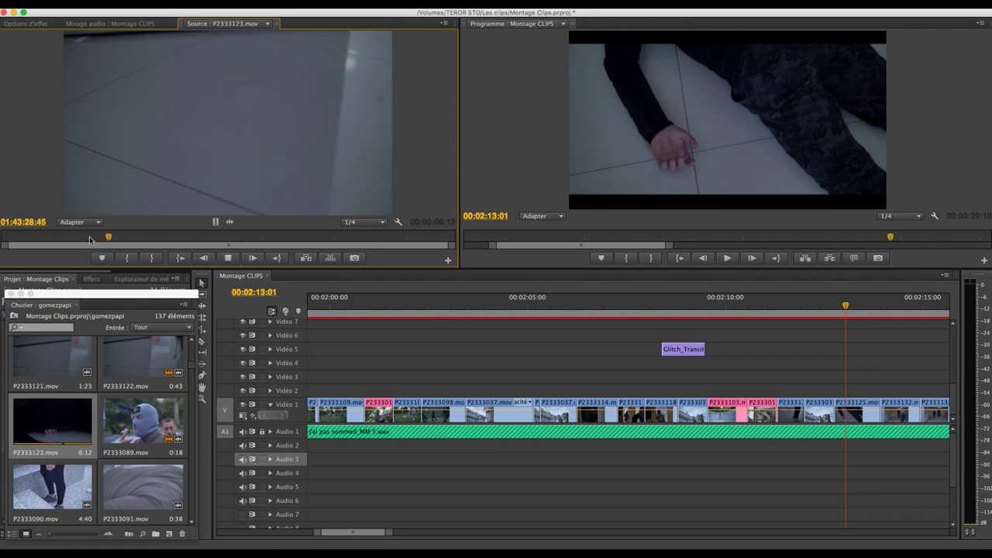
key("space")
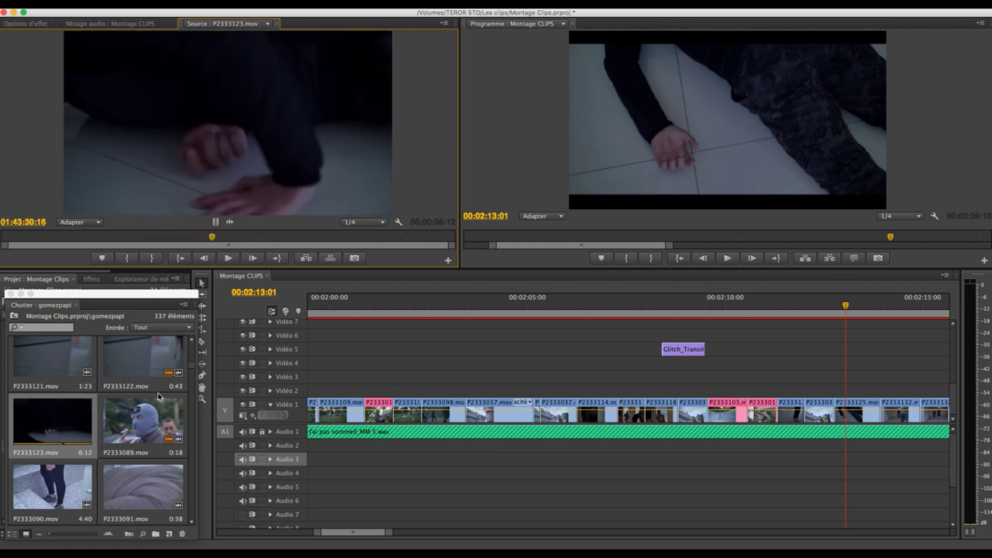
- Cue P2333122.mov to the blurred hands-over-tiles shot and play the montage from 2:06
double_click(150, 354)
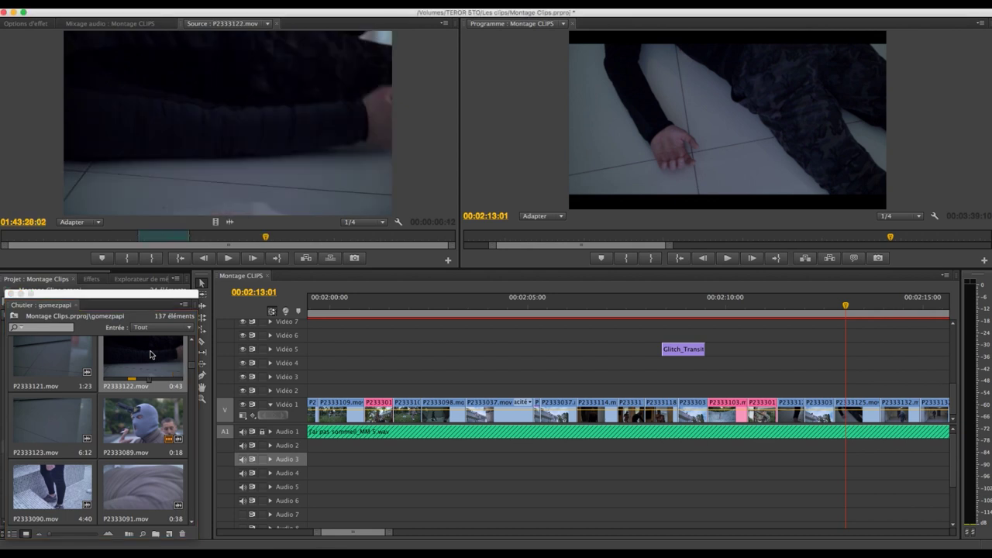
left_click_drag(151, 240, 134, 244)
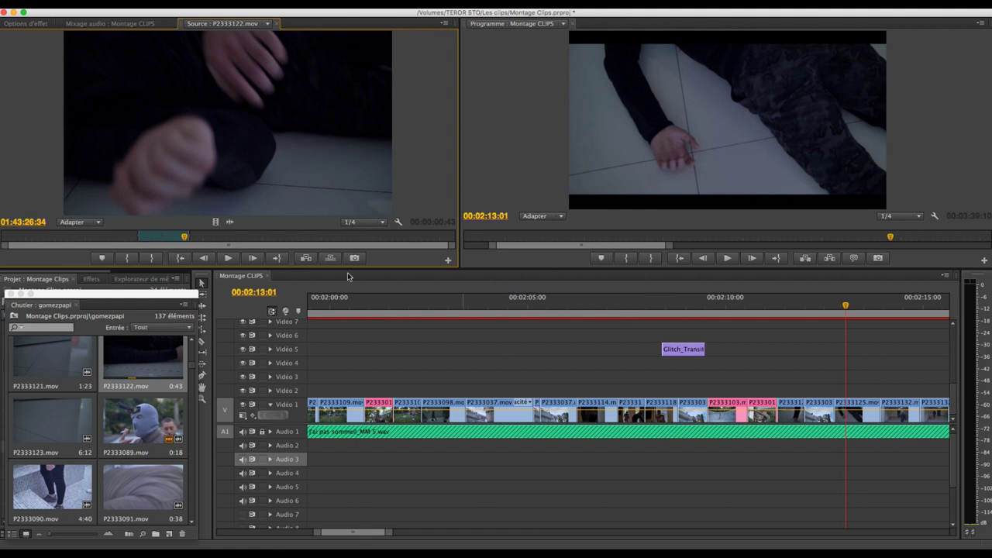
left_click_drag(148, 235, 180, 238)
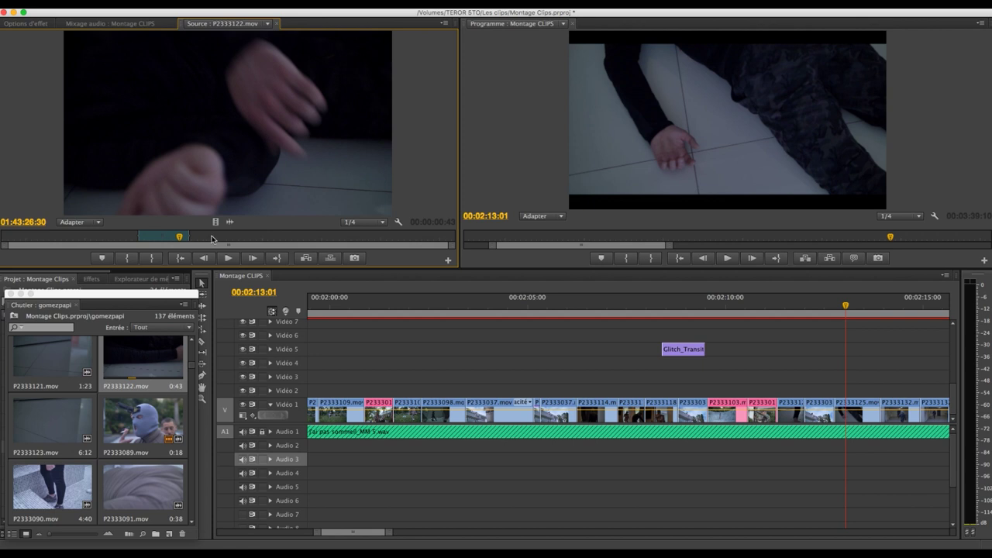
left_click(602, 305)
key("space")
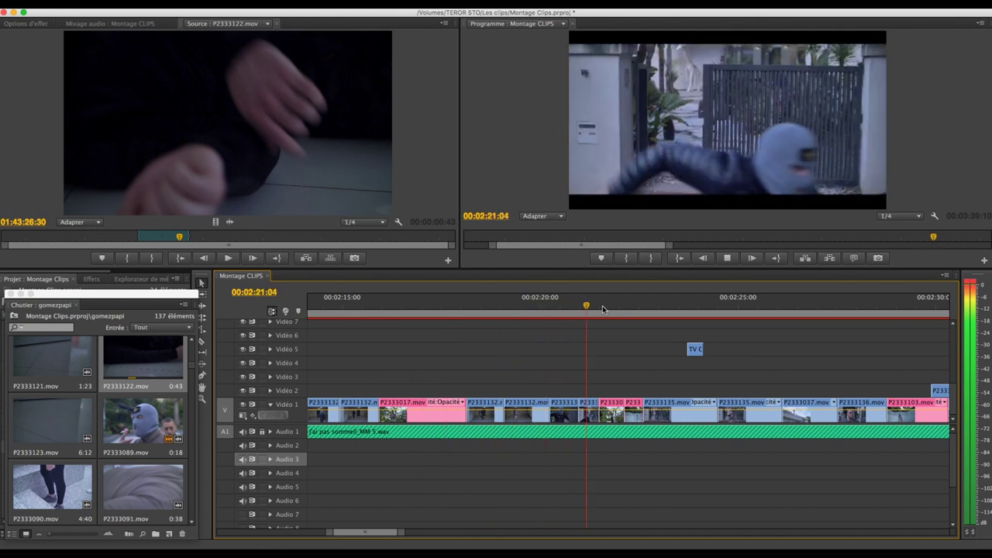
key("space")
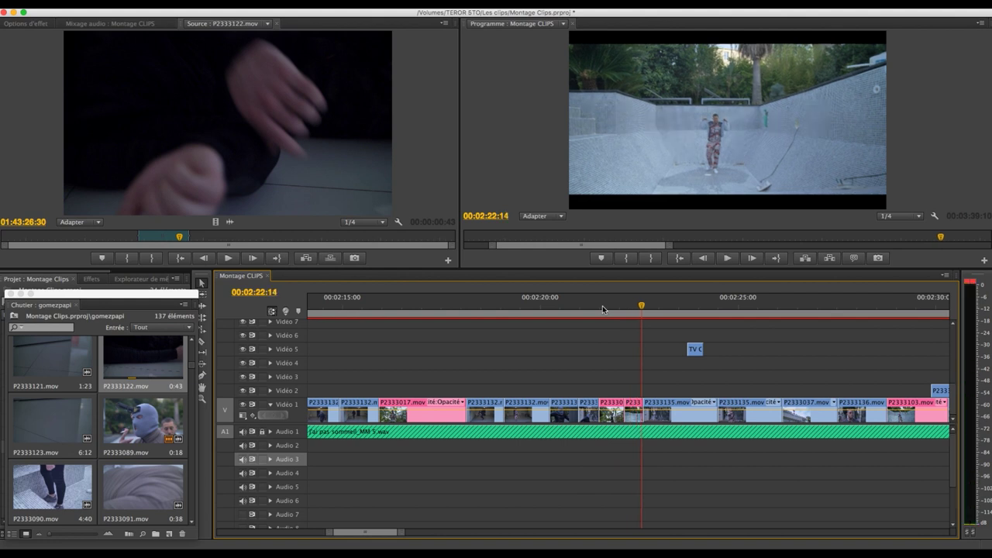
left_click(579, 311)
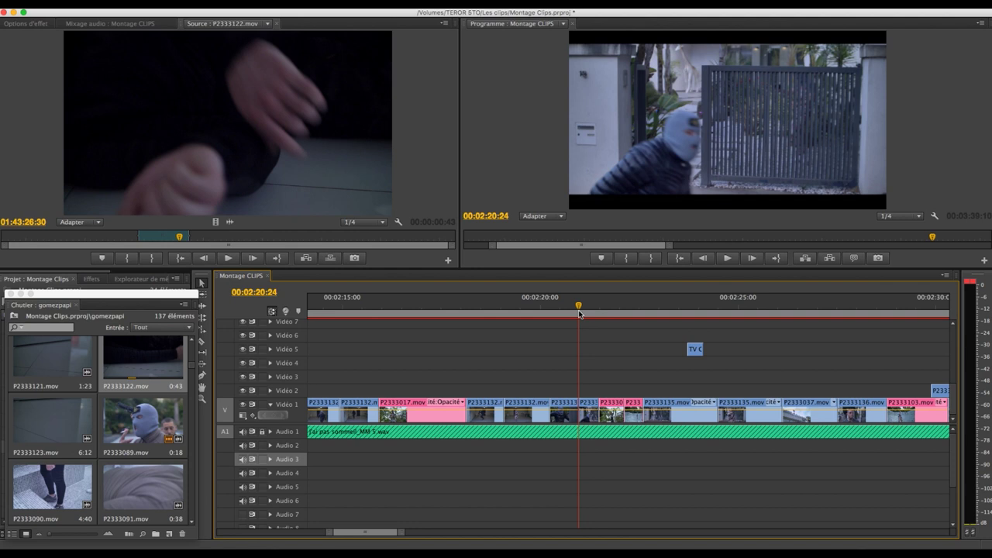
- Zoom the timeline out to see the whole edit, then zoom in and scrub around 1:22
key("minus")
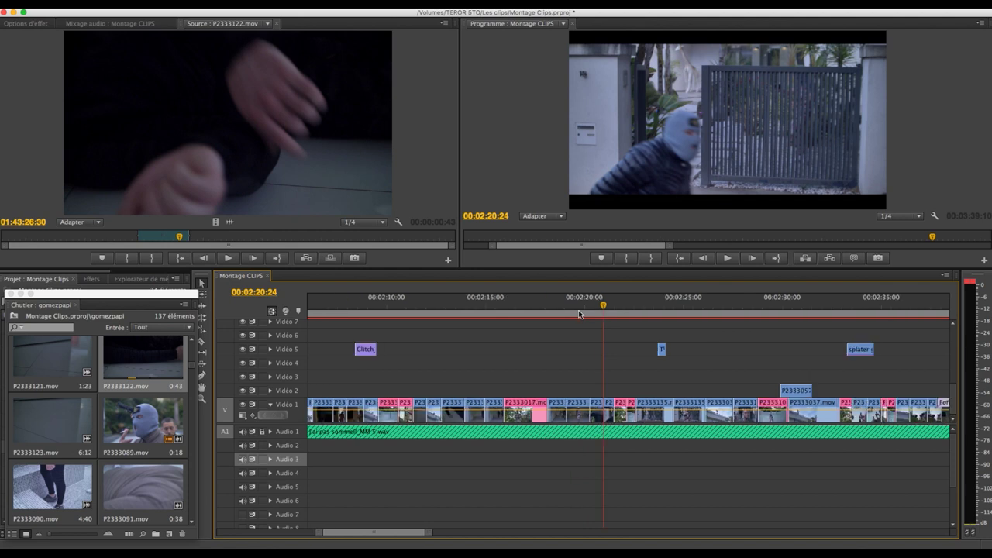
key("minus")
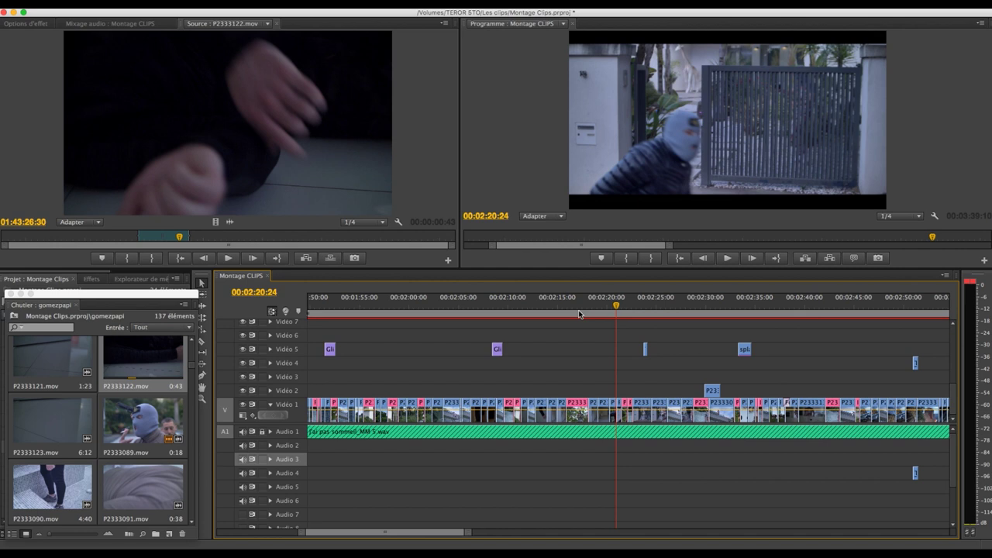
key("minus")
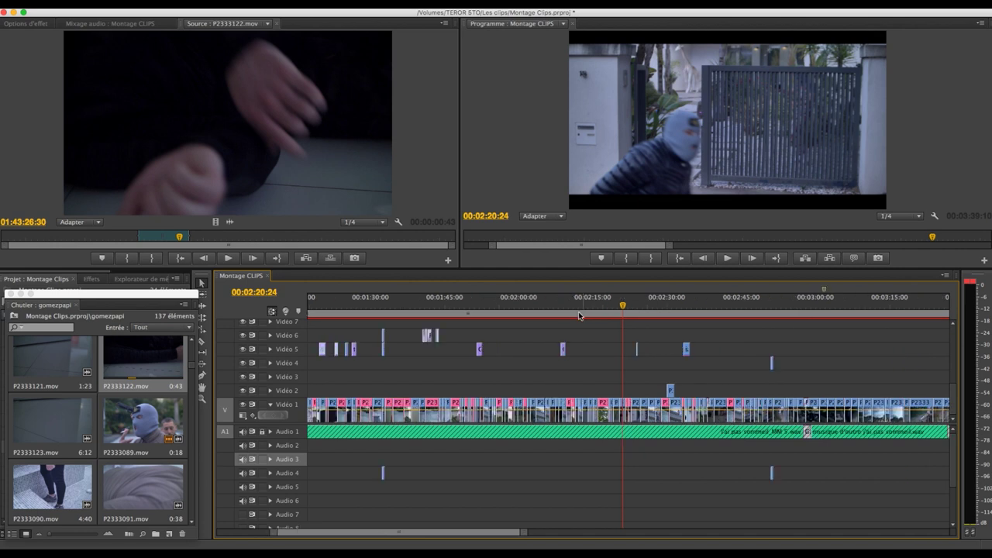
left_click(382, 313)
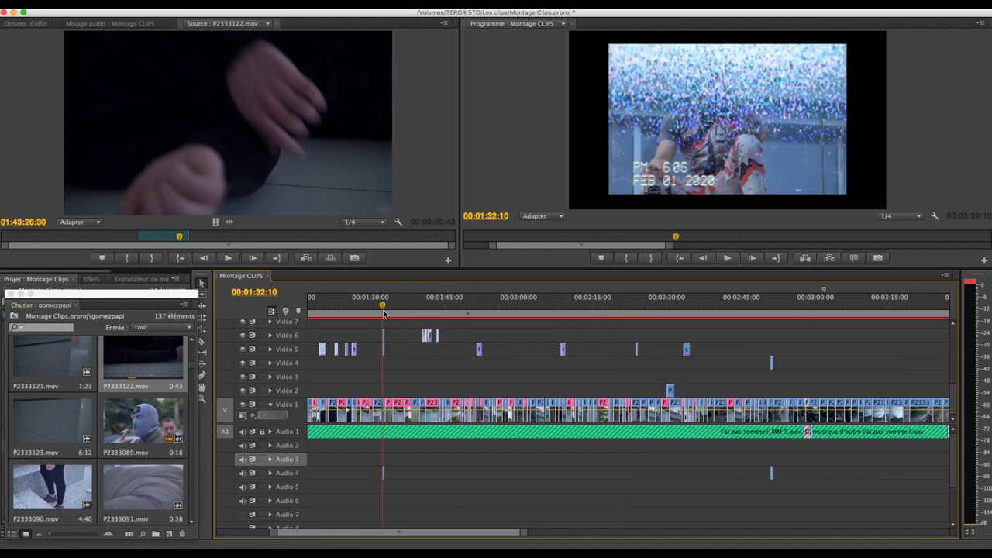
key("equal")
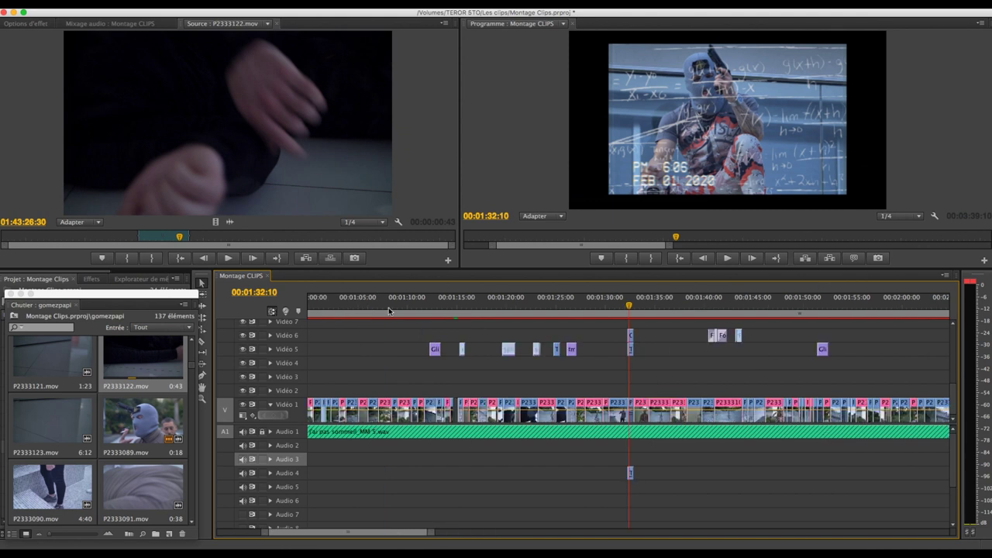
key("equal")
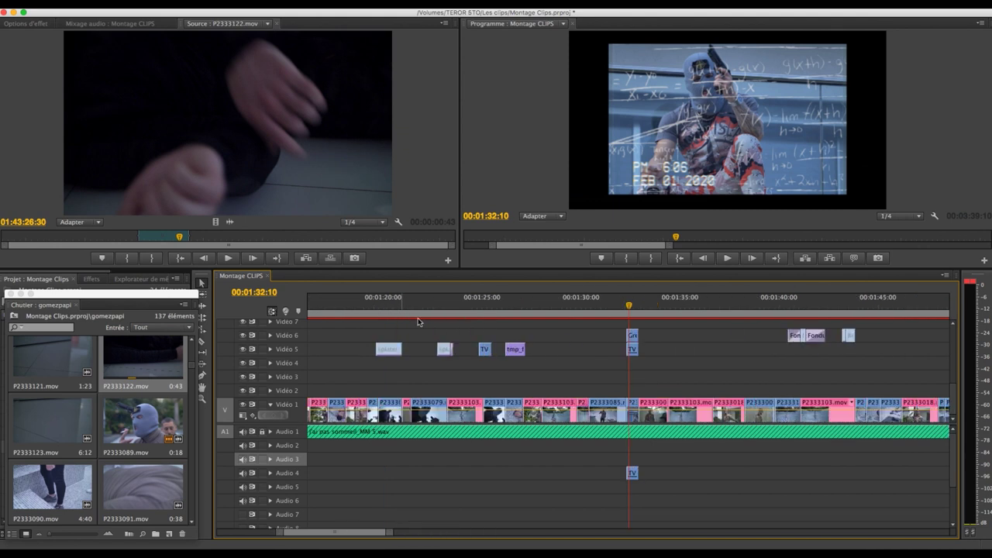
left_click(425, 313)
left_click_drag(425, 314, 404, 317)
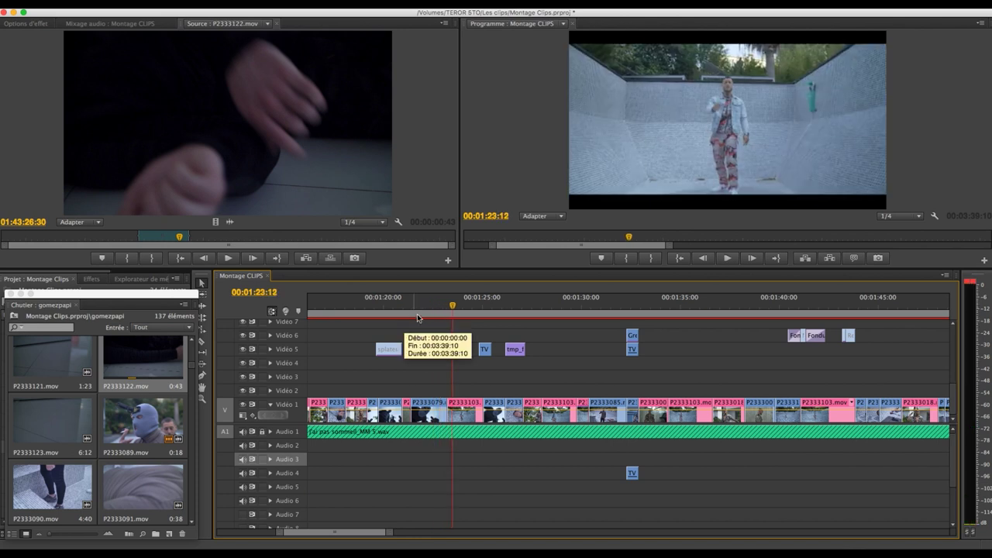
left_click(426, 312)
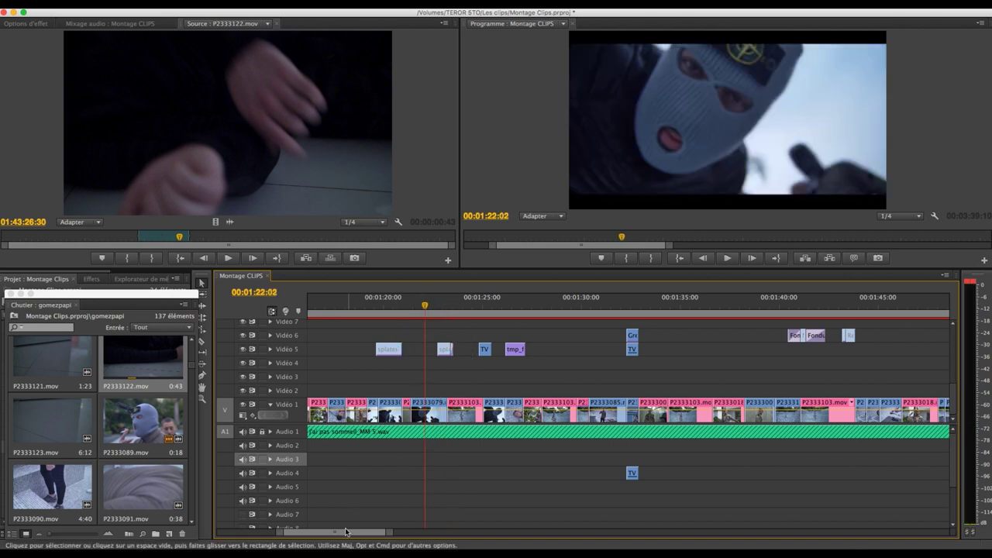
- Play the montage from 1:11:01 and stop at 1:13:13
scroll(344, 534, "left", 5)
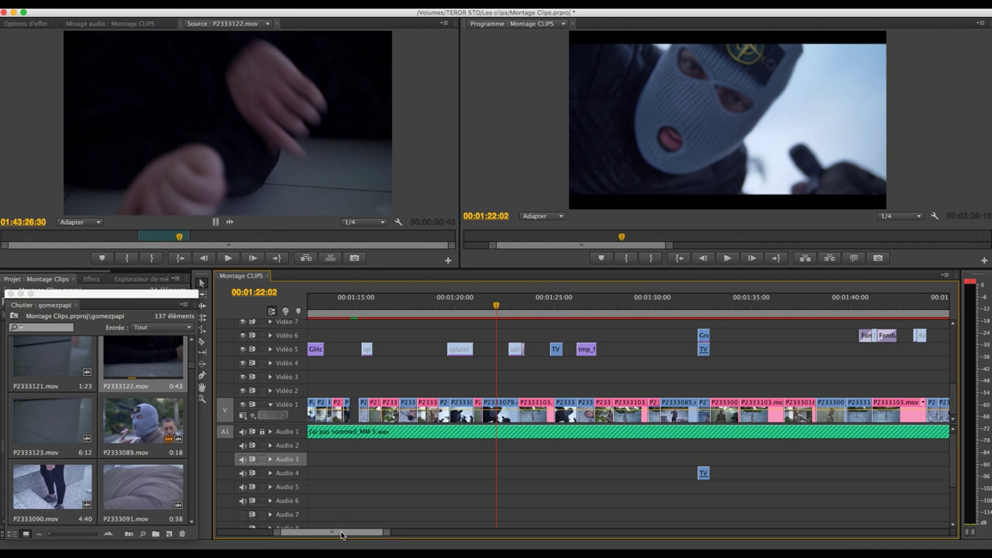
left_click(463, 309)
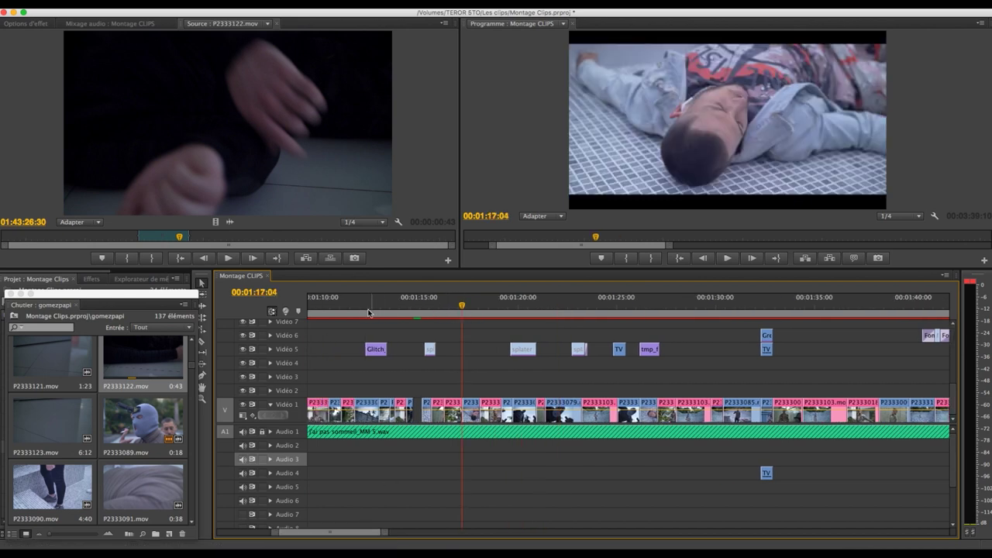
left_click(341, 310)
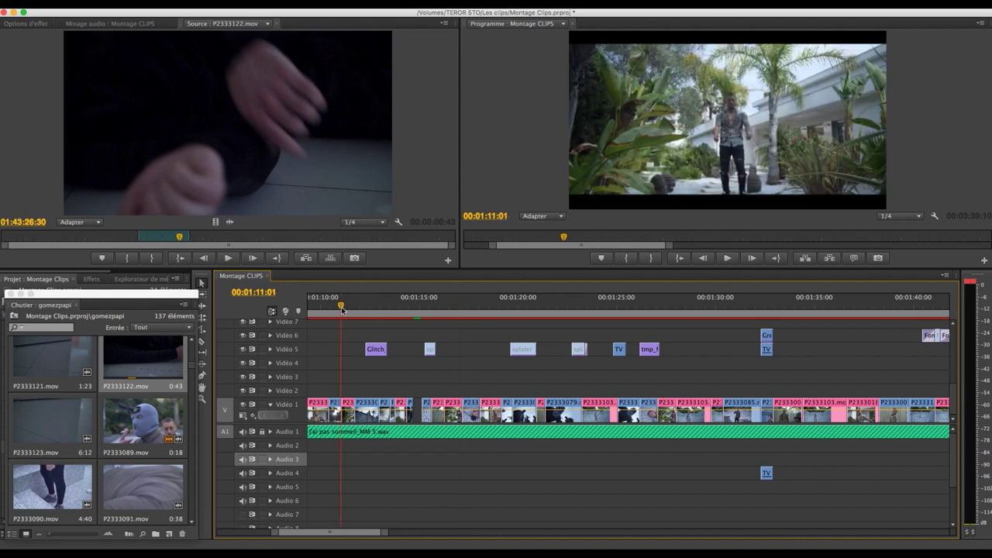
key("space")
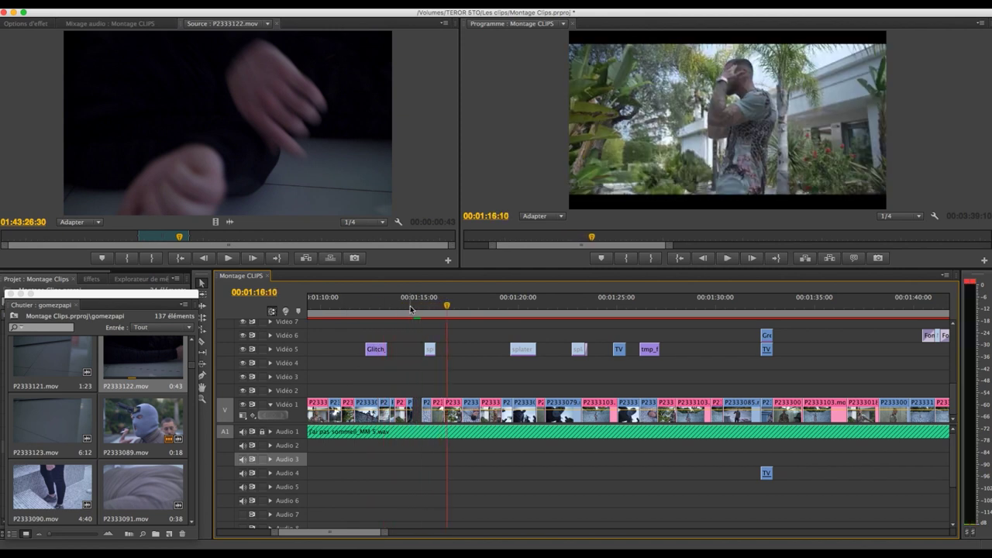
left_click(390, 306)
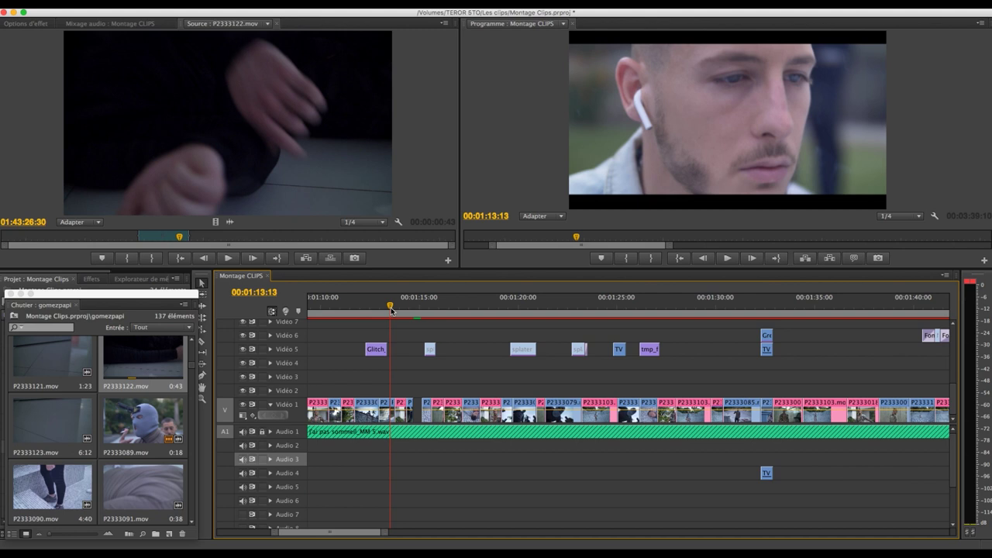
- Zoom in and step frame by frame to 1:14:13, just before the Video 1 gap
key("=")
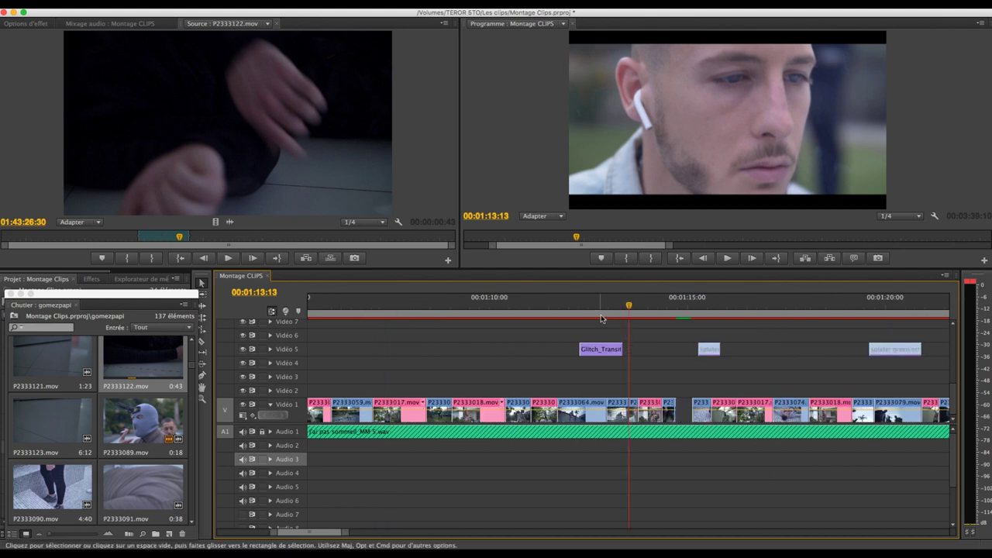
left_click(598, 310)
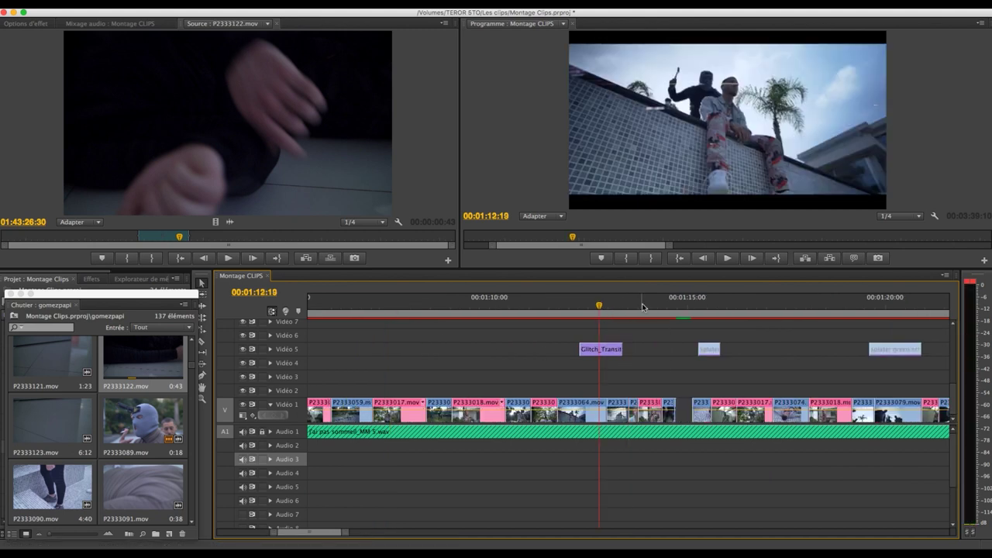
left_click(625, 307)
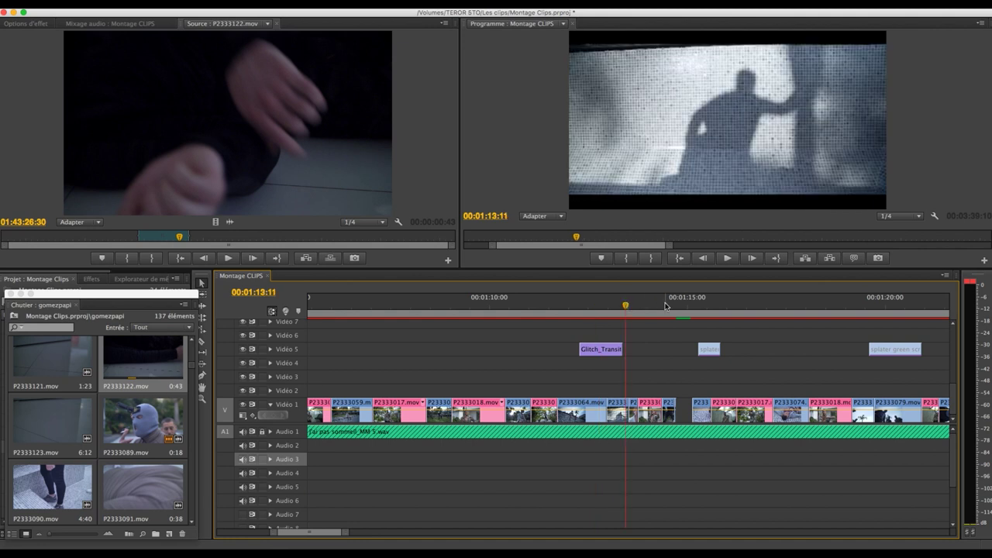
left_click(667, 307)
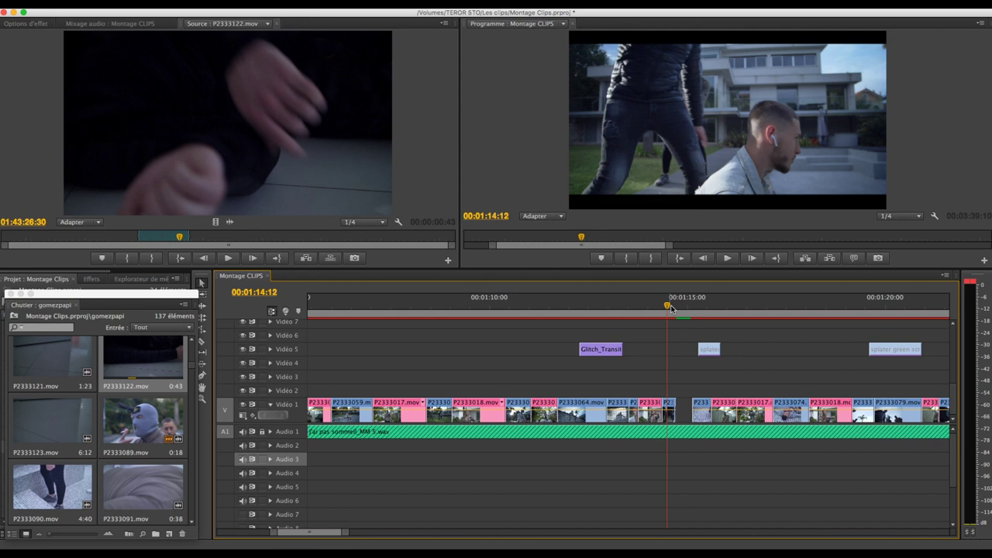
key("Right")
key("Right")
key("Right")
key("Right")
key("Right")
key("Left")
key("Left")
key("Right")
key("Right")
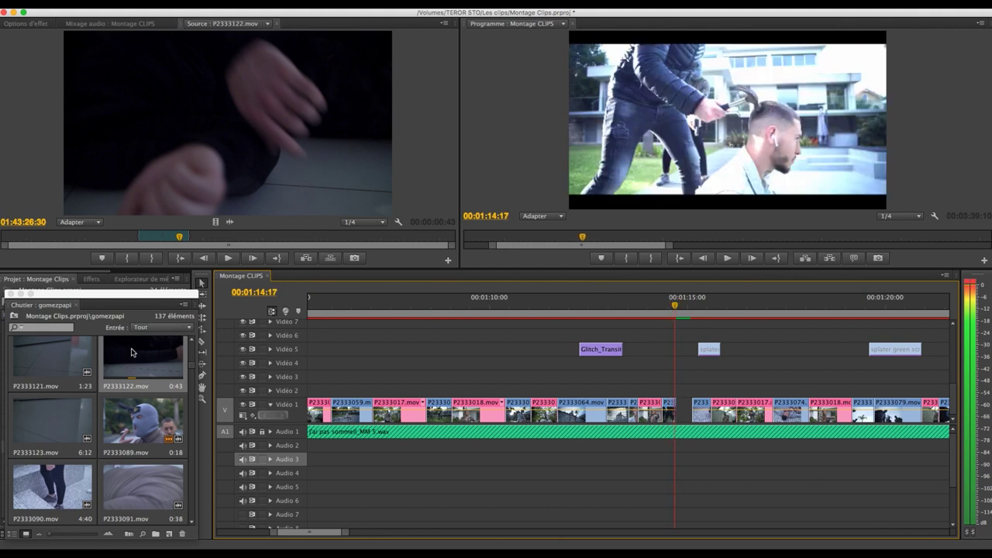
left_click(669, 306)
key("=")
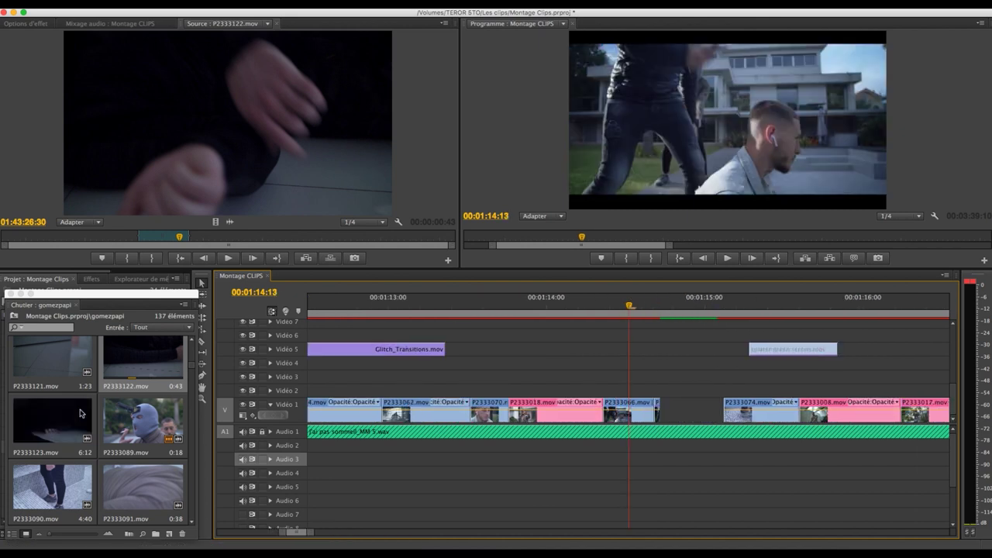
- Load P2333066.mov into the Source monitor and play it from an earlier point
scroll(52, 441, "up", 5)
left_click(52, 442)
double_click(53, 442)
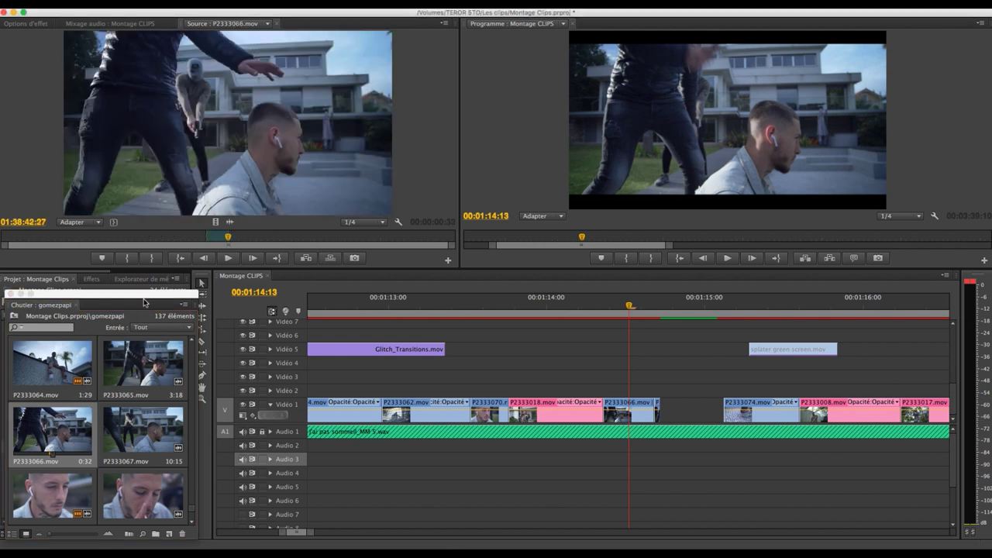
left_click_drag(228, 239, 178, 244)
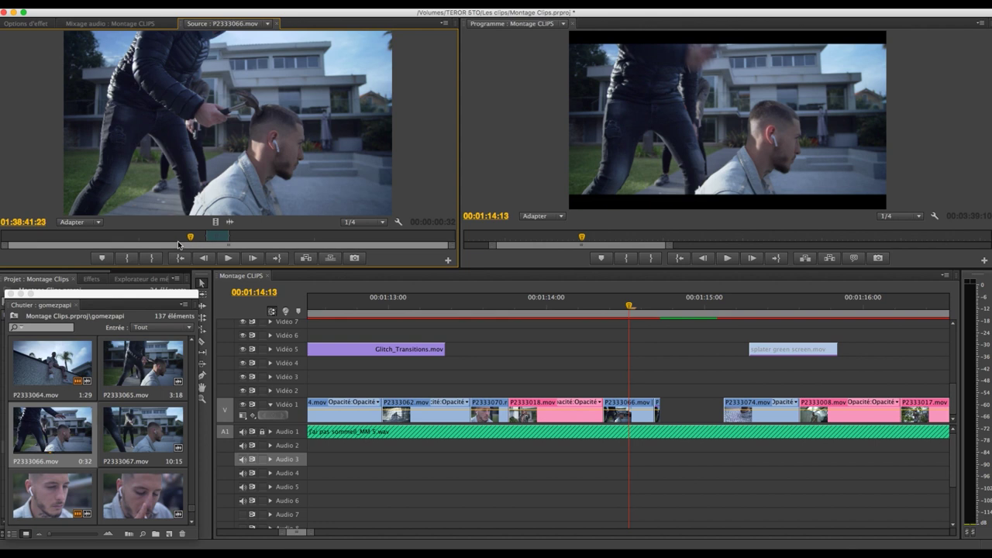
key("space")
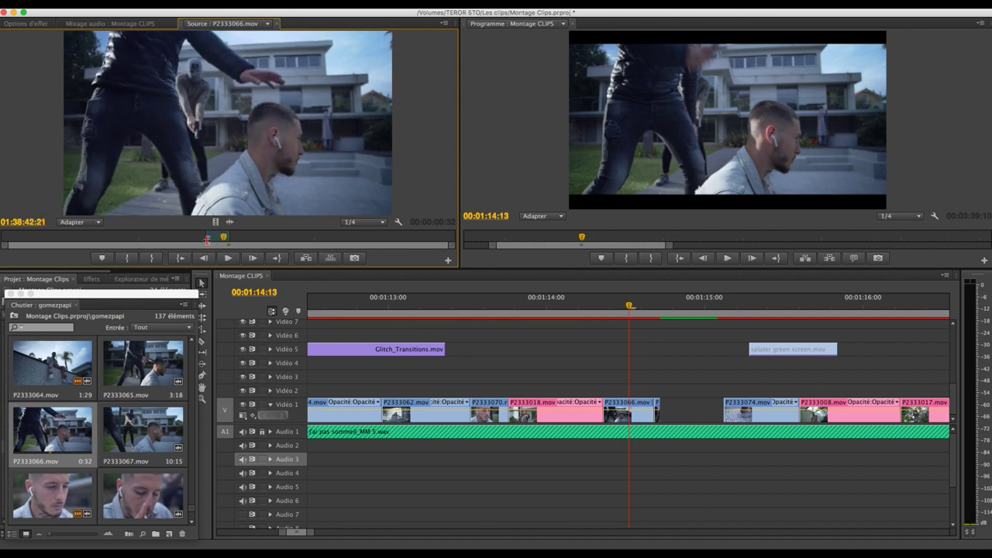
- Scrub P2333066.mov to the chosen section, play it, and save the project
left_click_drag(227, 238, 193, 243)
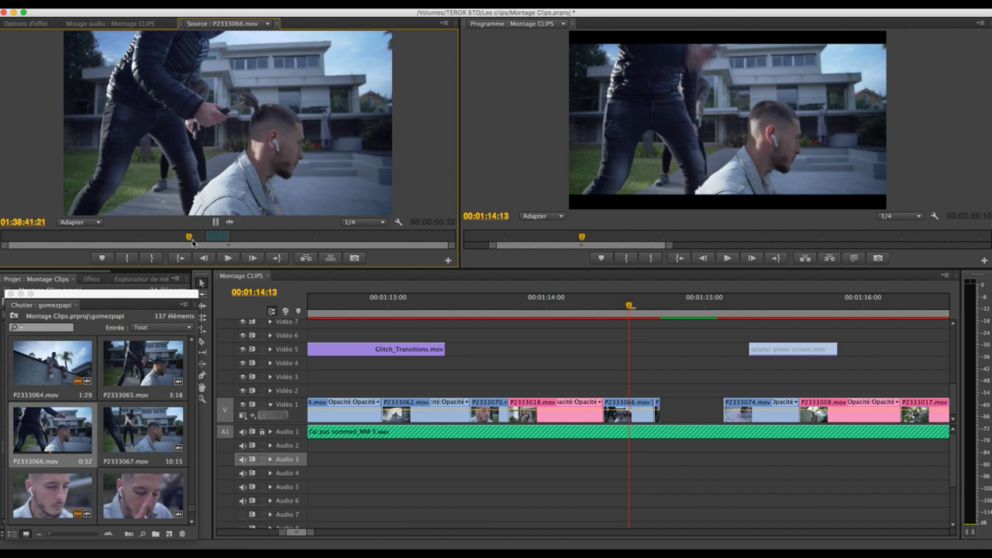
mouse_move(193, 243)
left_mouse_down()
mouse_move(226, 238)
mouse_move(201, 246)
left_mouse_up()
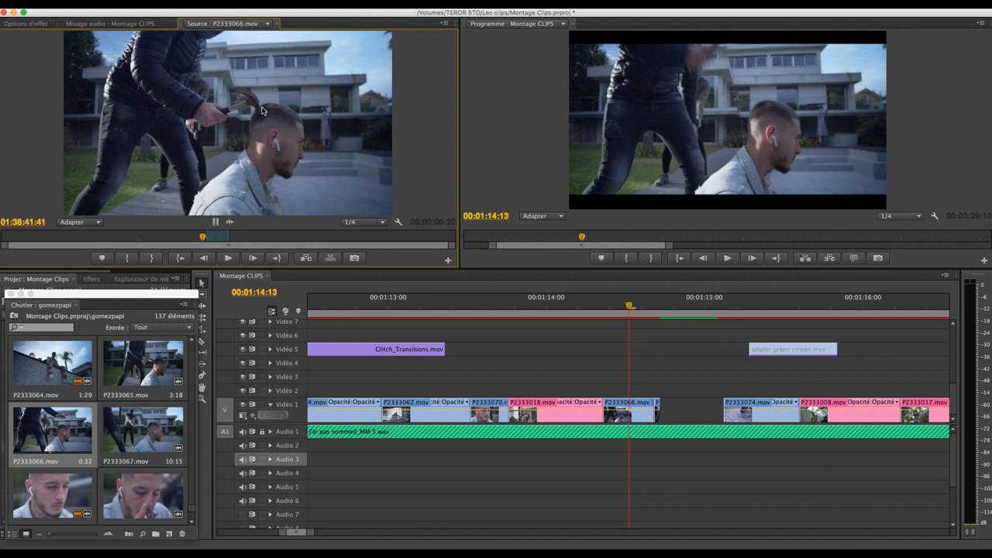
mouse_move(238, 241)
left_mouse_down()
mouse_move(433, 242)
mouse_move(120, 231)
left_mouse_up()
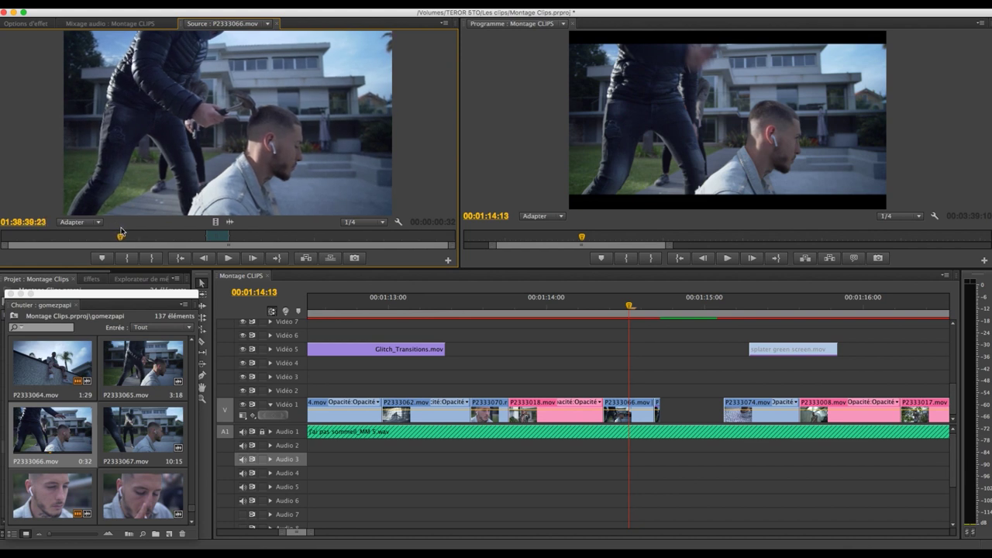
key("space")
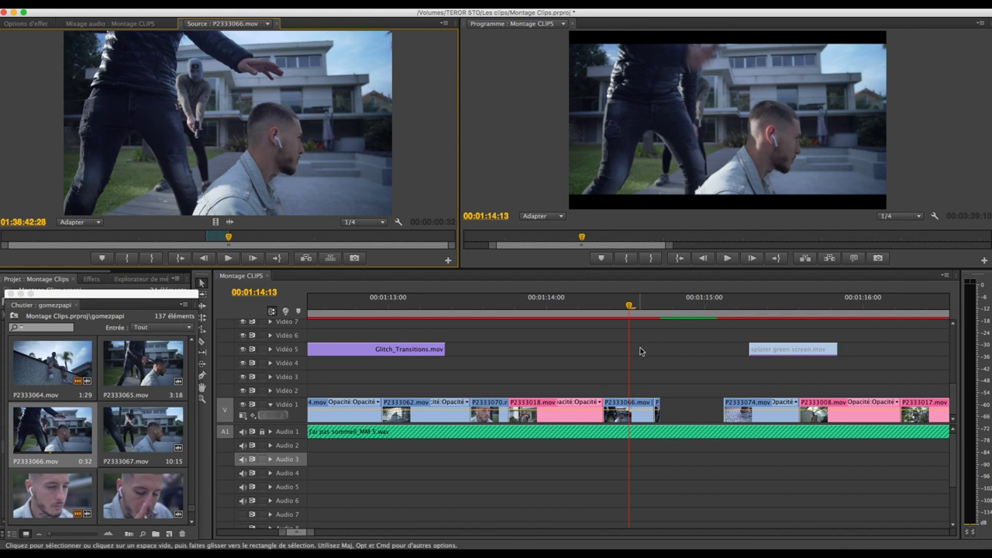
key("super+s")
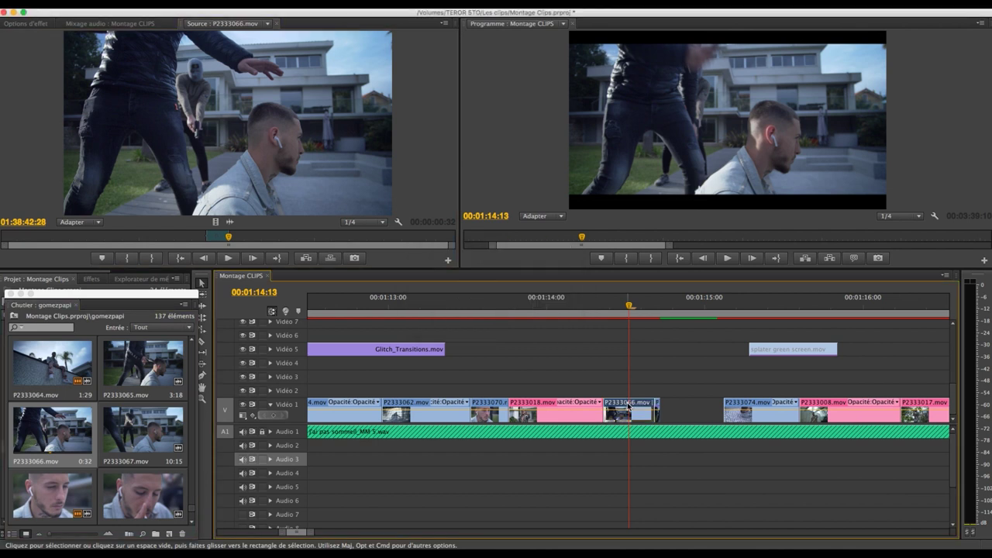
- Set the P2333066.mov clip on Video 1 to 120% reversed speed via Vitesse/Durée
right_click(628, 406)
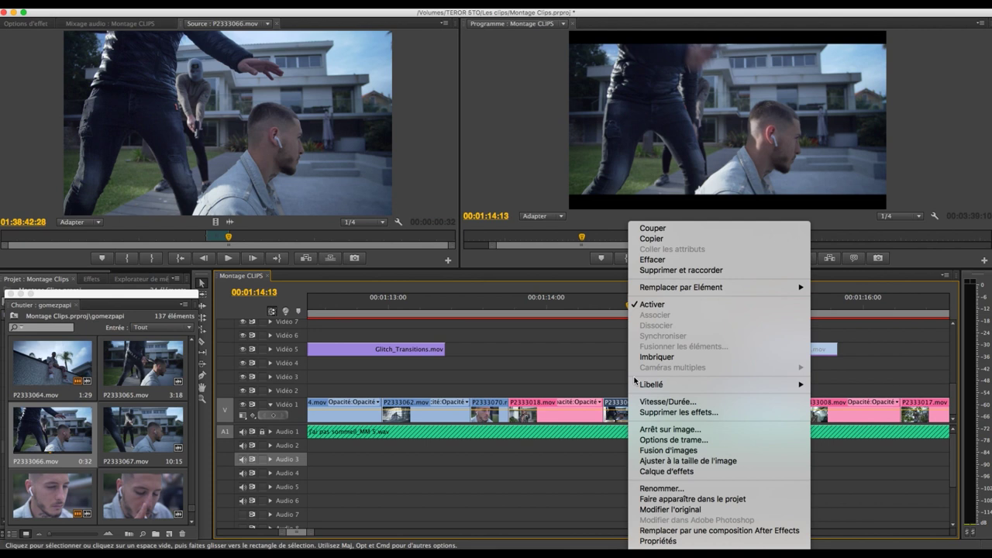
left_click(649, 403)
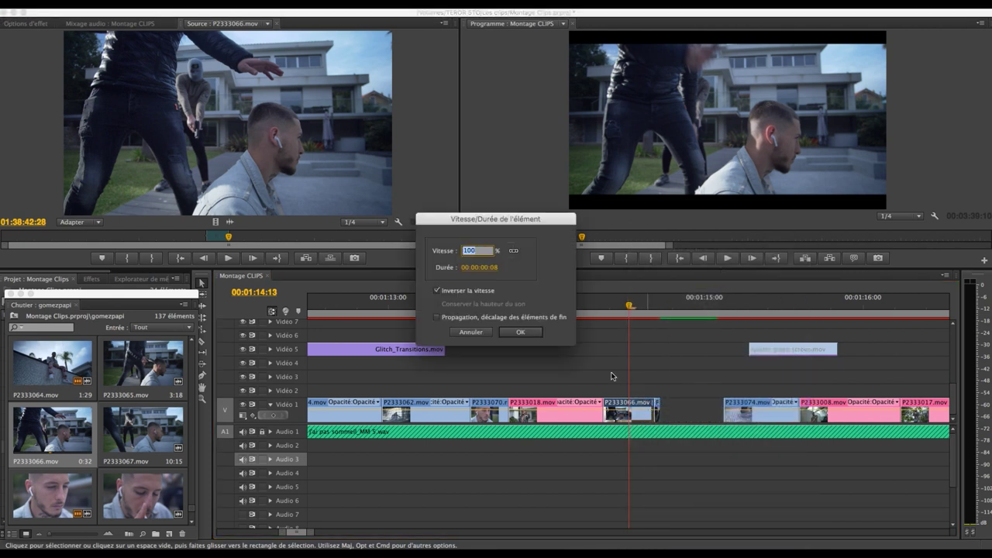
left_click_drag(512, 221, 569, 238)
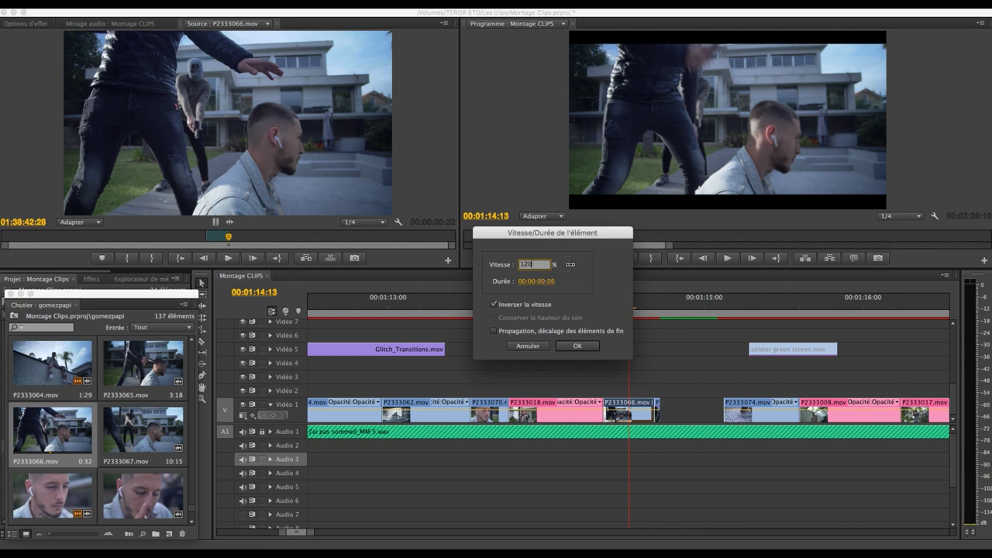
key("Return")
- Play back the sequence around 1:14 to check the reversed P2333066.mov clip
left_click(597, 306)
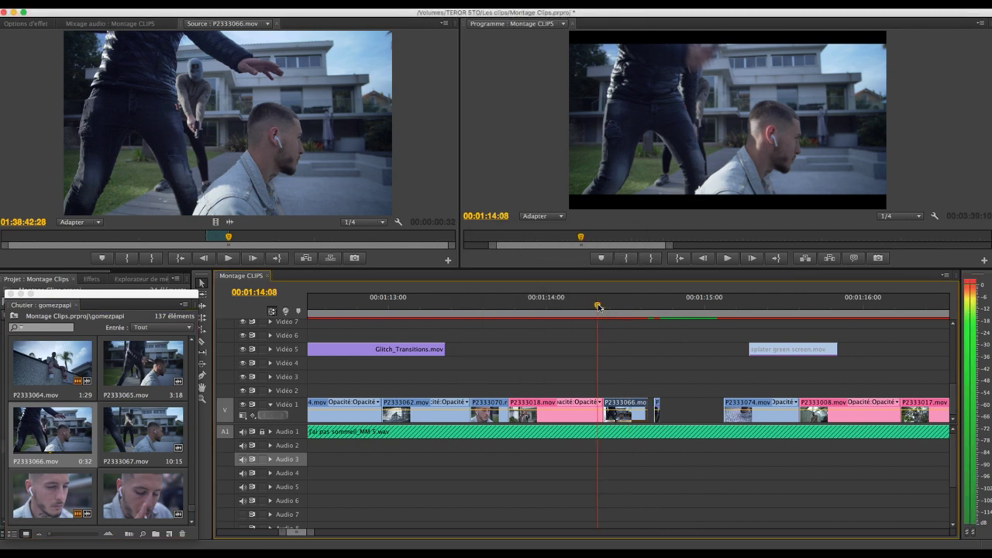
key("space")
left_click(623, 306)
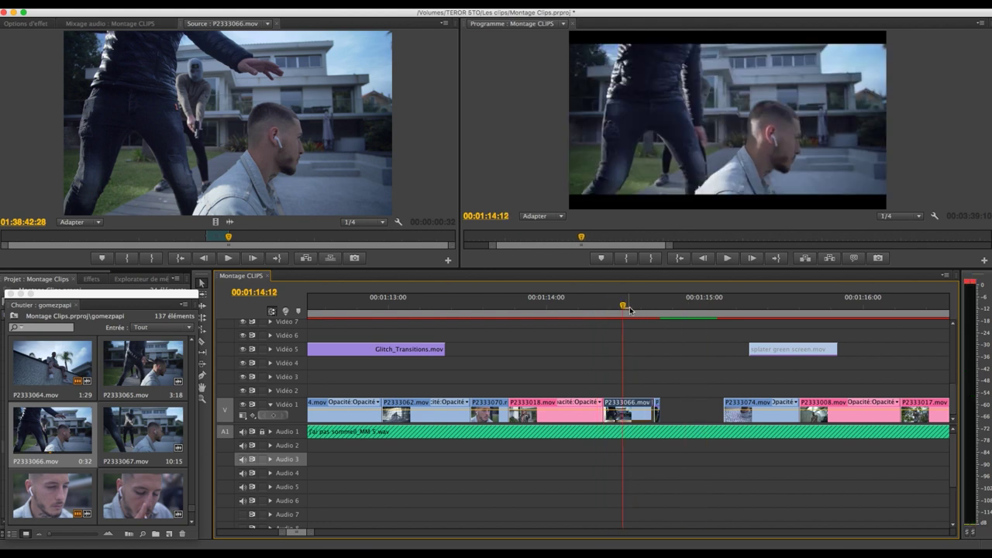
left_click(592, 306)
key("space")
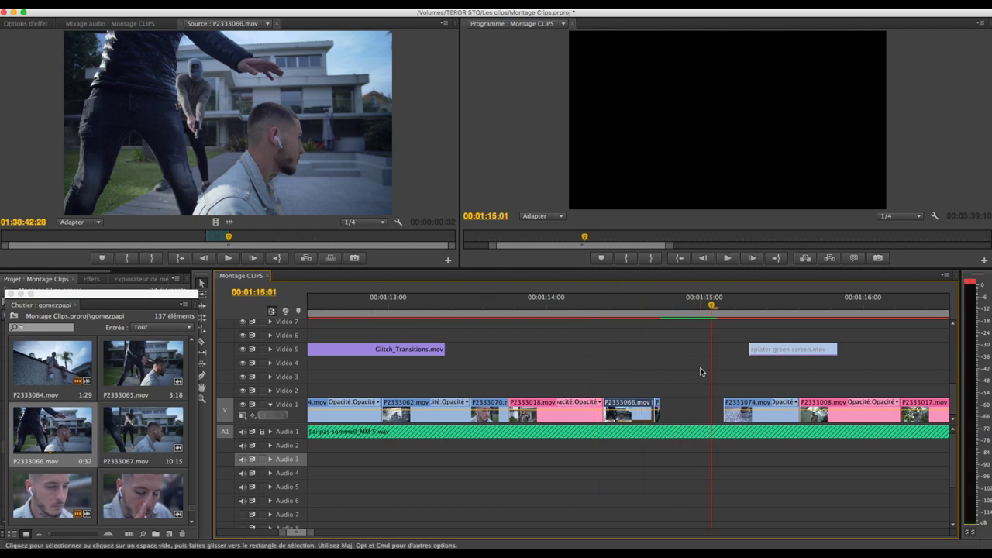
key("space")
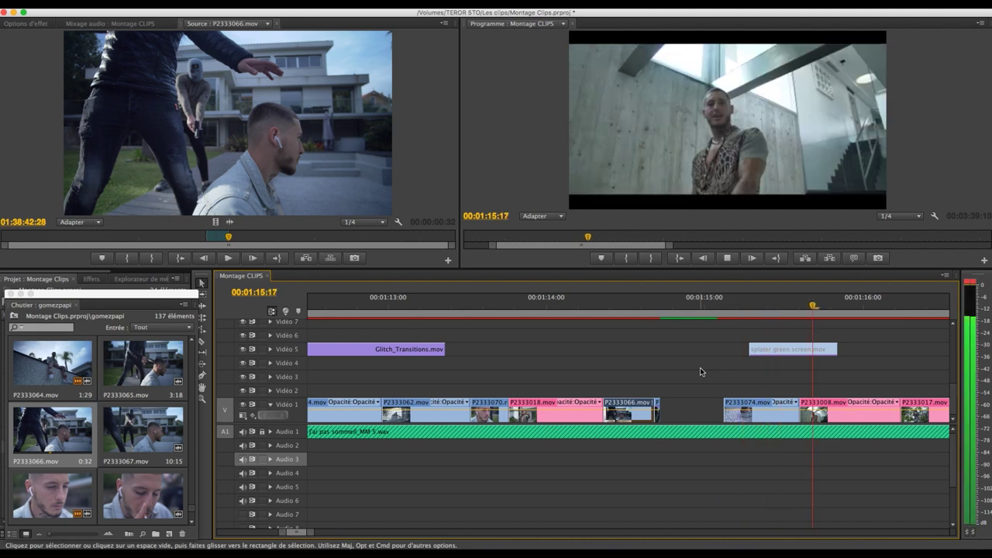
key("space")
left_click(738, 307)
left_click_drag(742, 309, 743, 308)
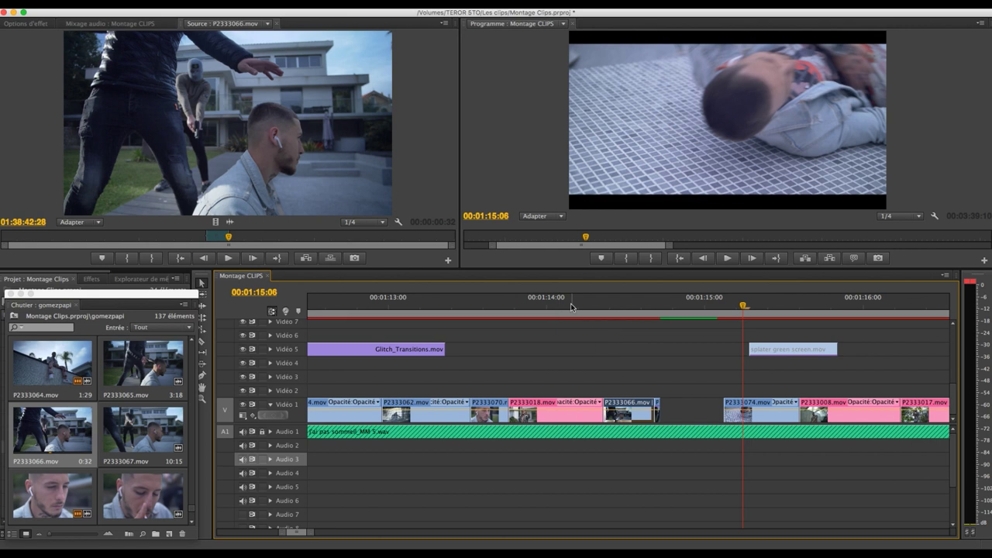
left_click(357, 307)
- Send the gomezpapi bin behind the main window, zoom out, and play full-screen from 1:10:21
left_click(90, 293)
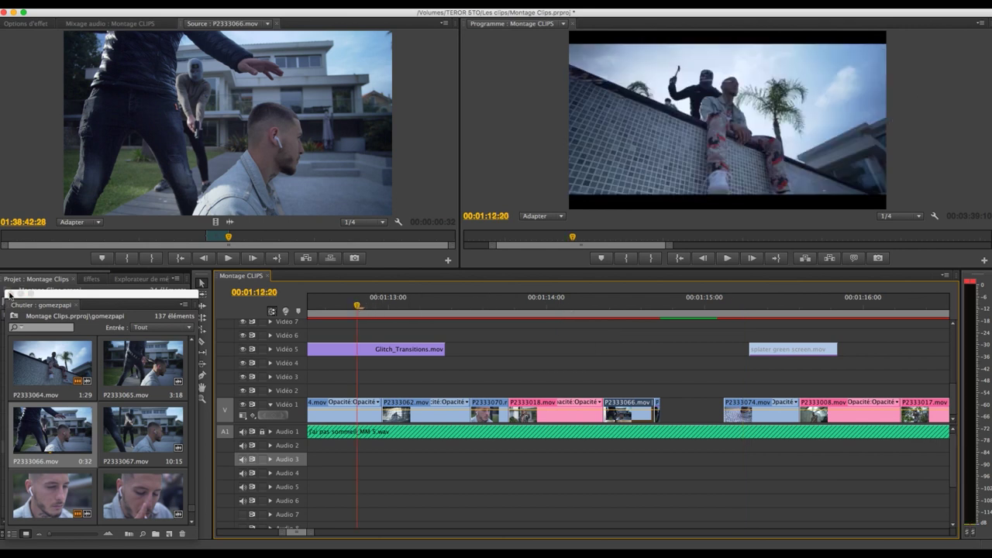
left_click(366, 337)
left_click(348, 306)
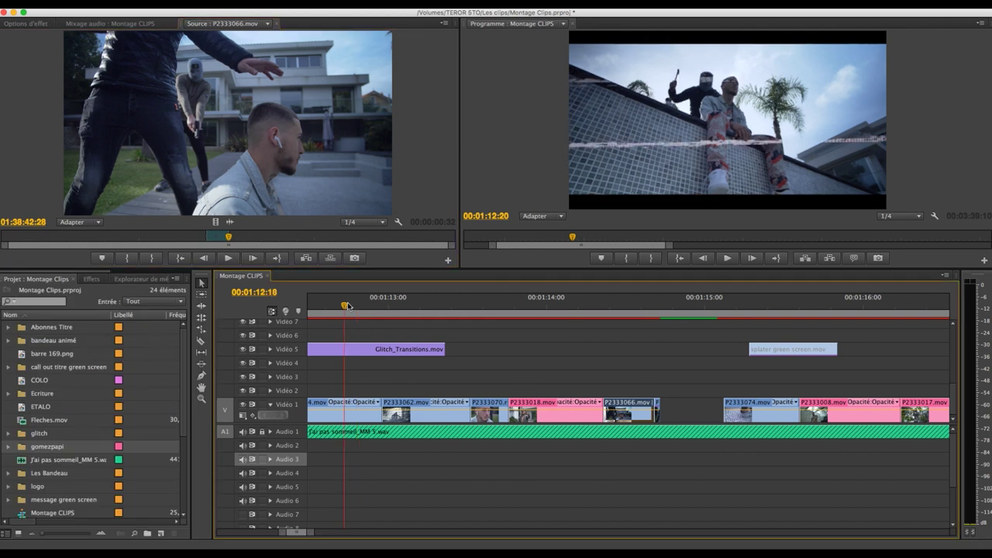
key("minus")
left_click(338, 307)
left_click(932, 132)
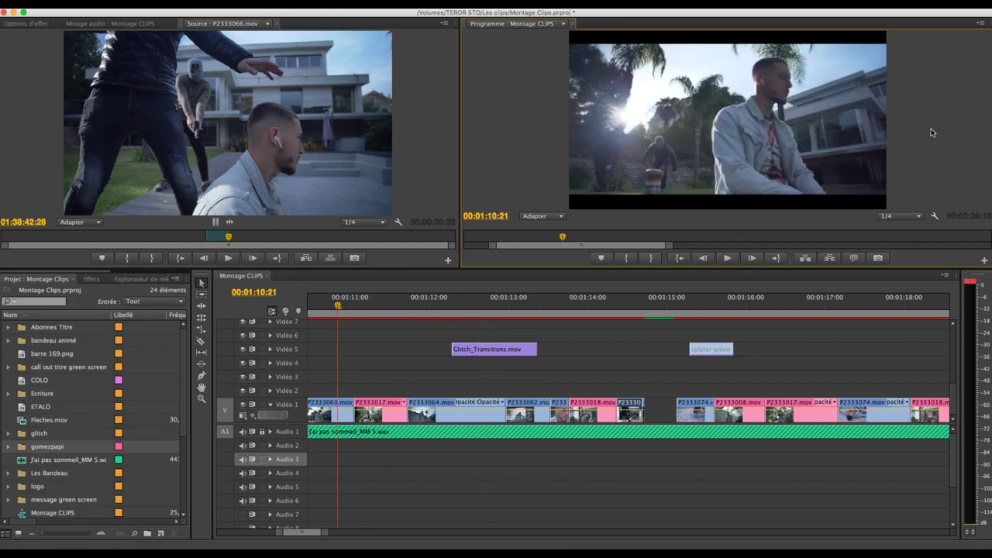
key("grave")
key("space")
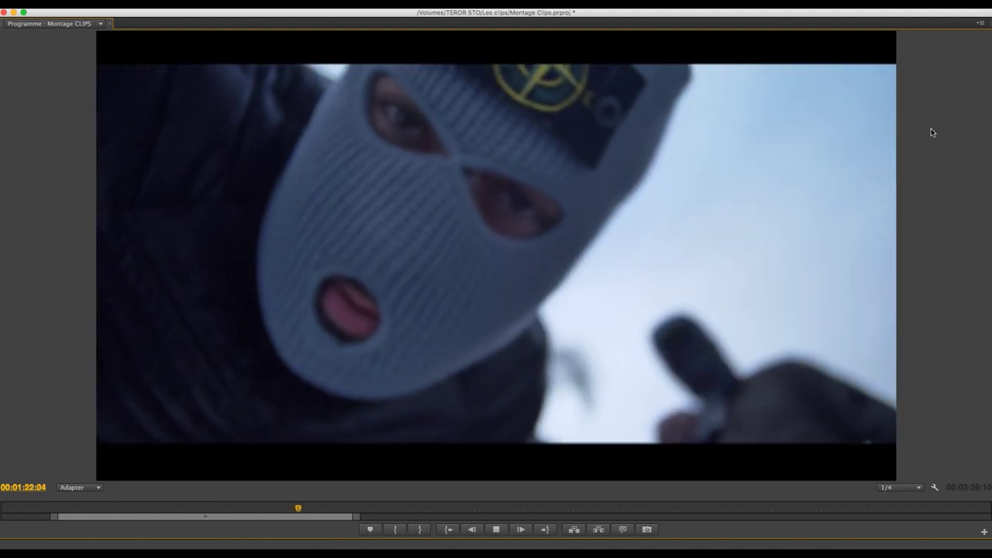
key("space")
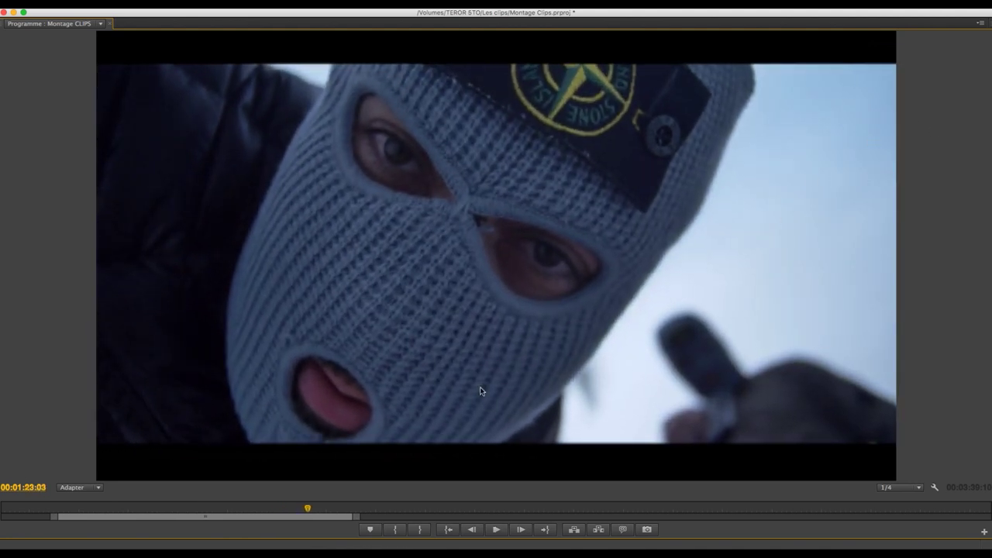
left_click(296, 510)
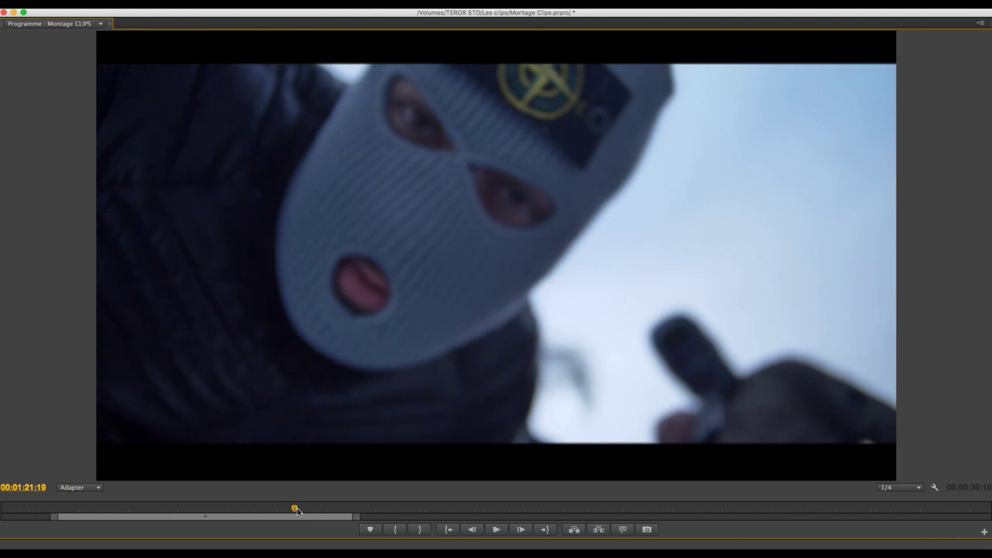
left_click(292, 509)
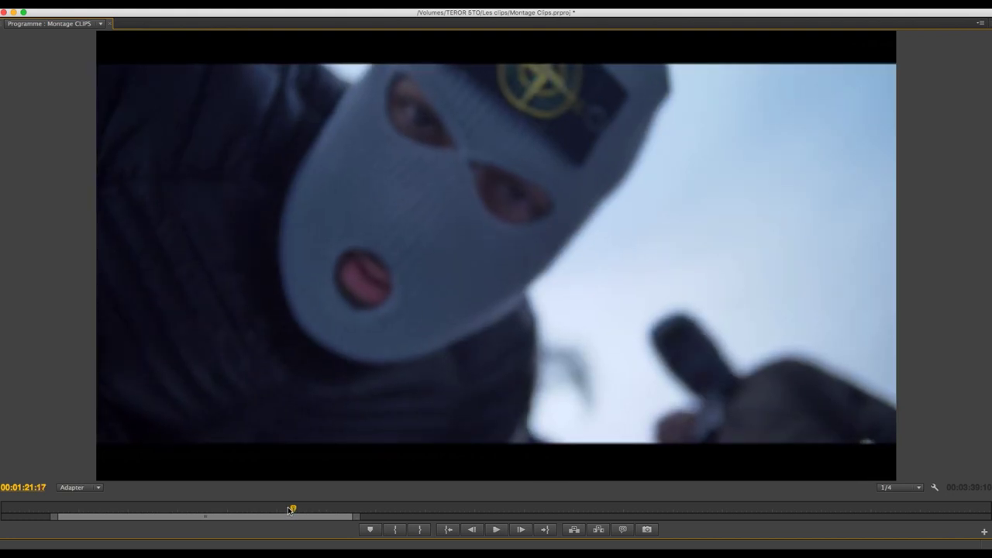
left_click_drag(289, 510, 280, 511)
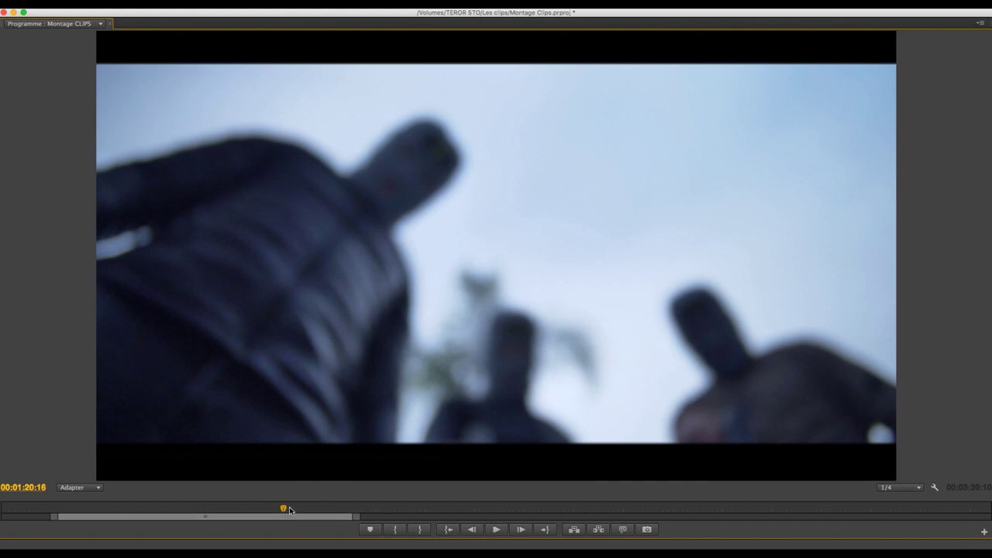
key("space")
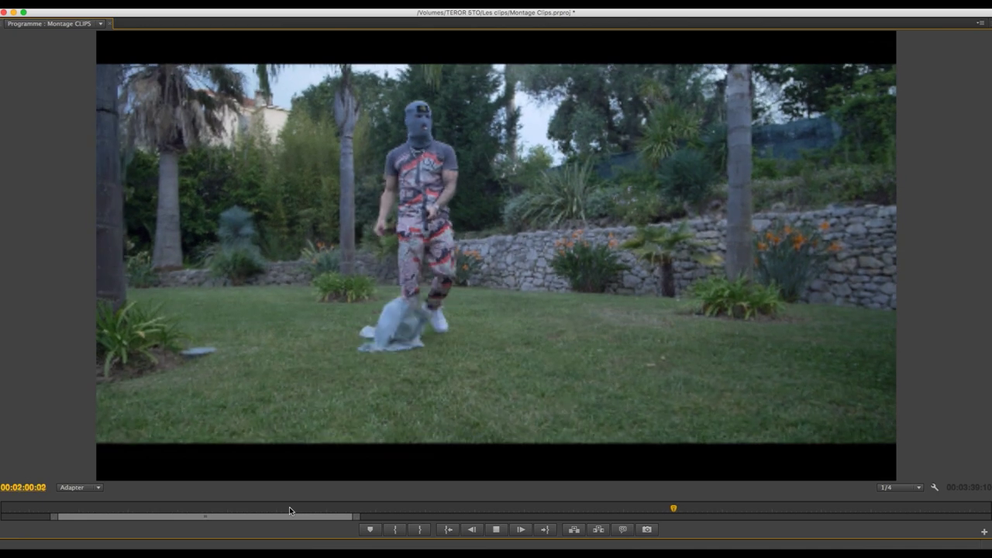
key("space")
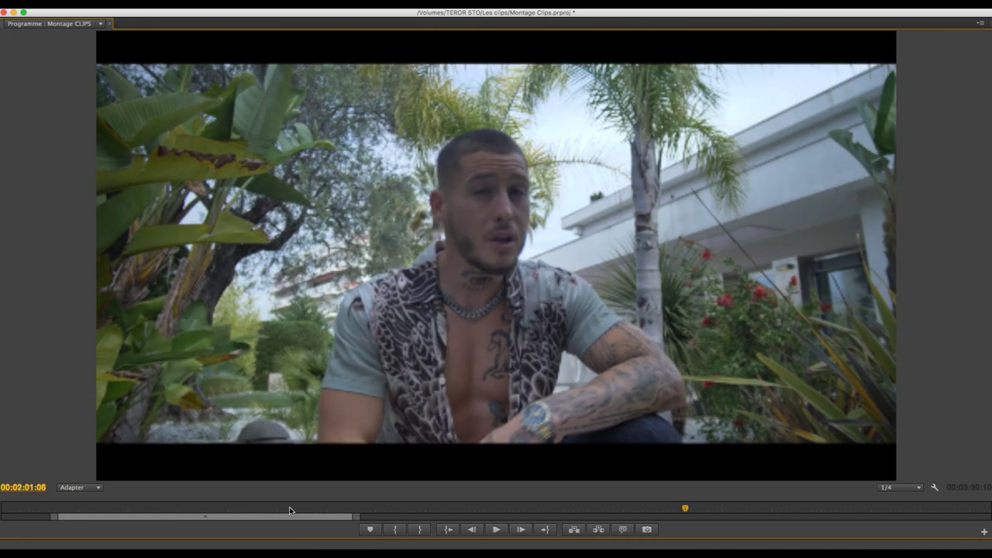
key("grave")
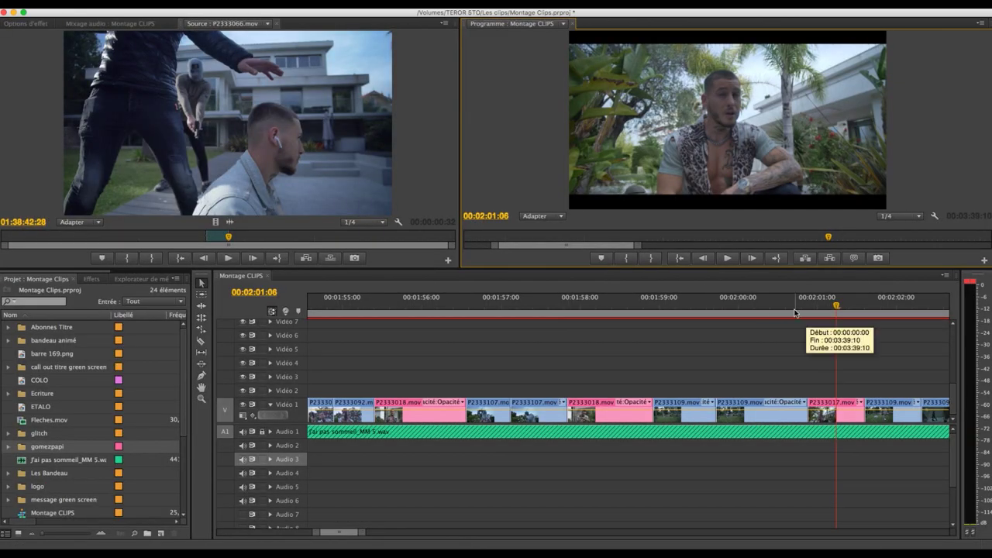
left_click(795, 313)
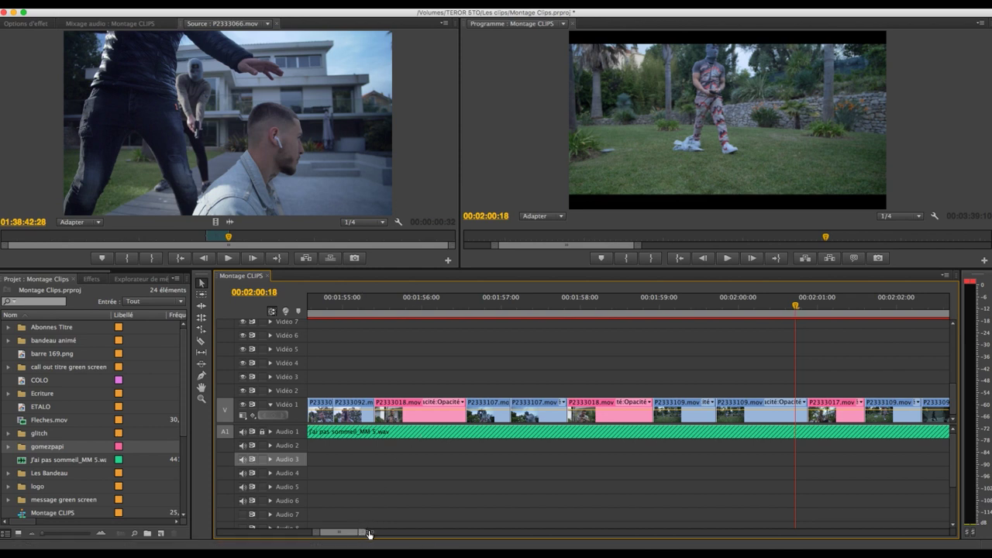
left_click_drag(369, 534, 378, 534)
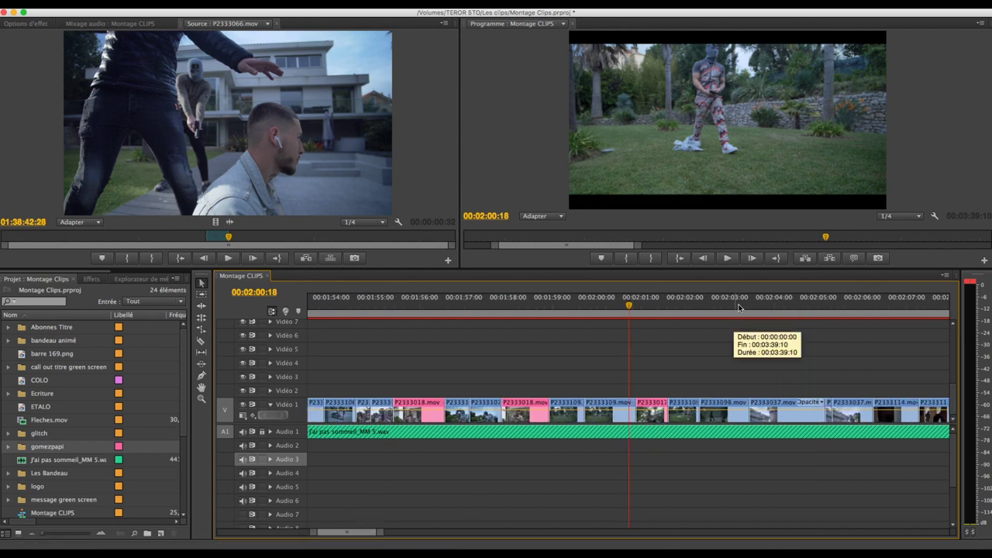
left_click(848, 305)
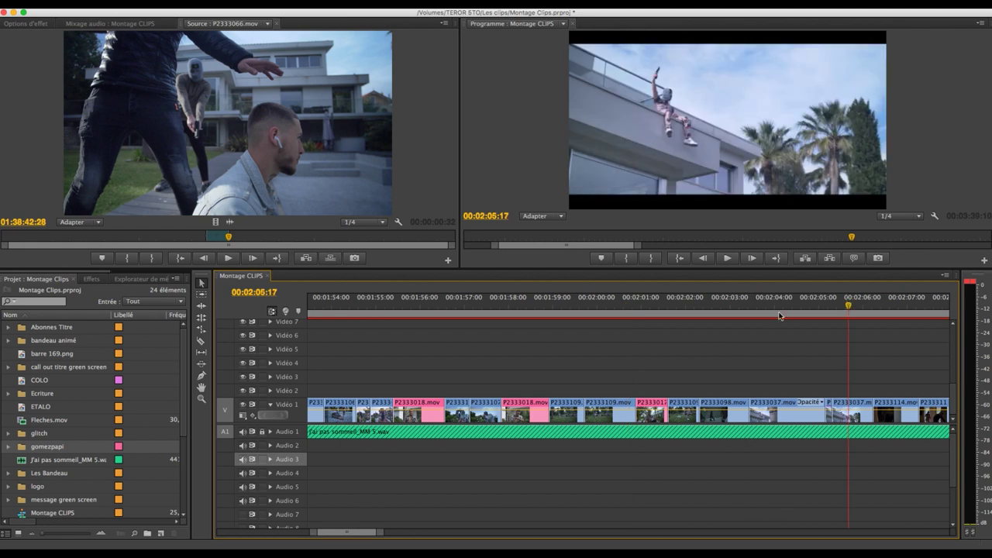
left_click_drag(381, 533, 399, 533)
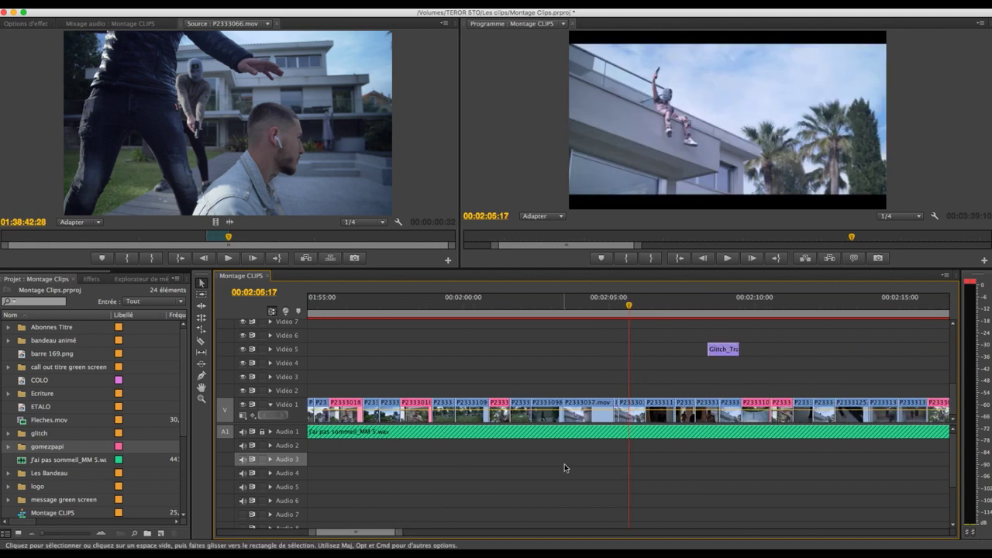